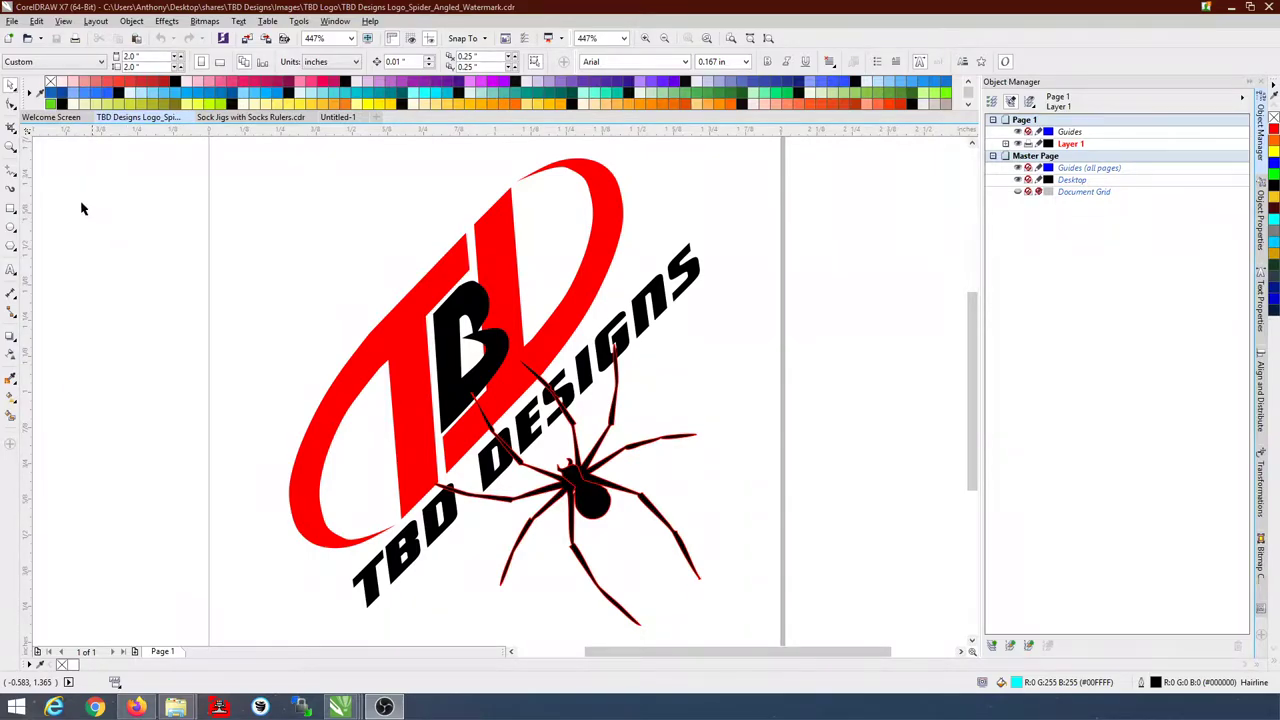
Step: Examine the measured sock jig photo, the logo drawing and the blank 12 x 22 inch document
left_click(250, 117)
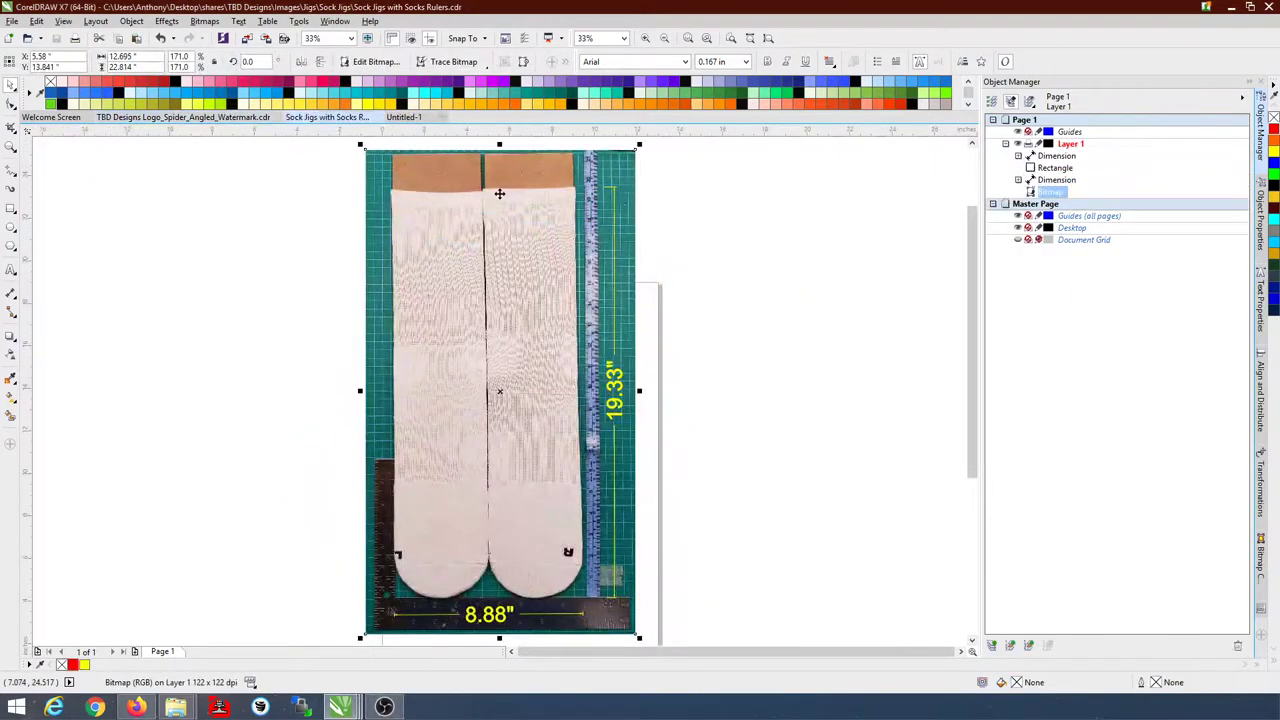
left_click(323, 214)
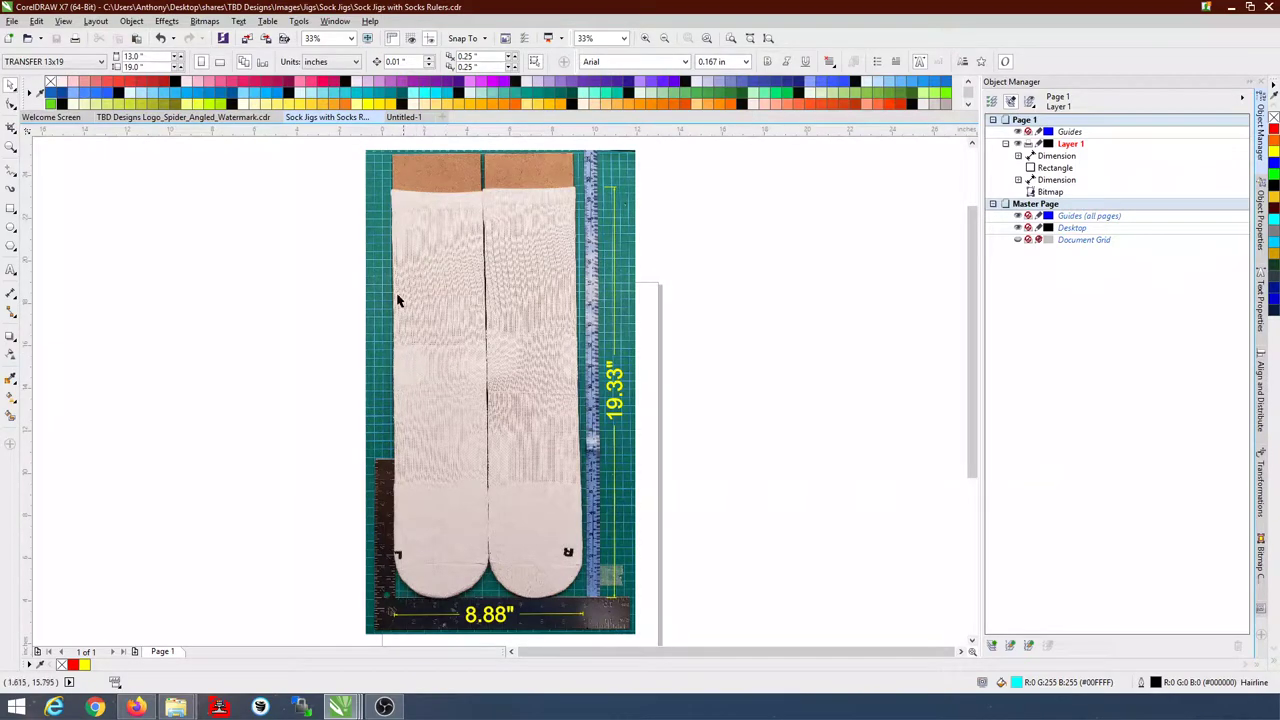
left_click(405, 117)
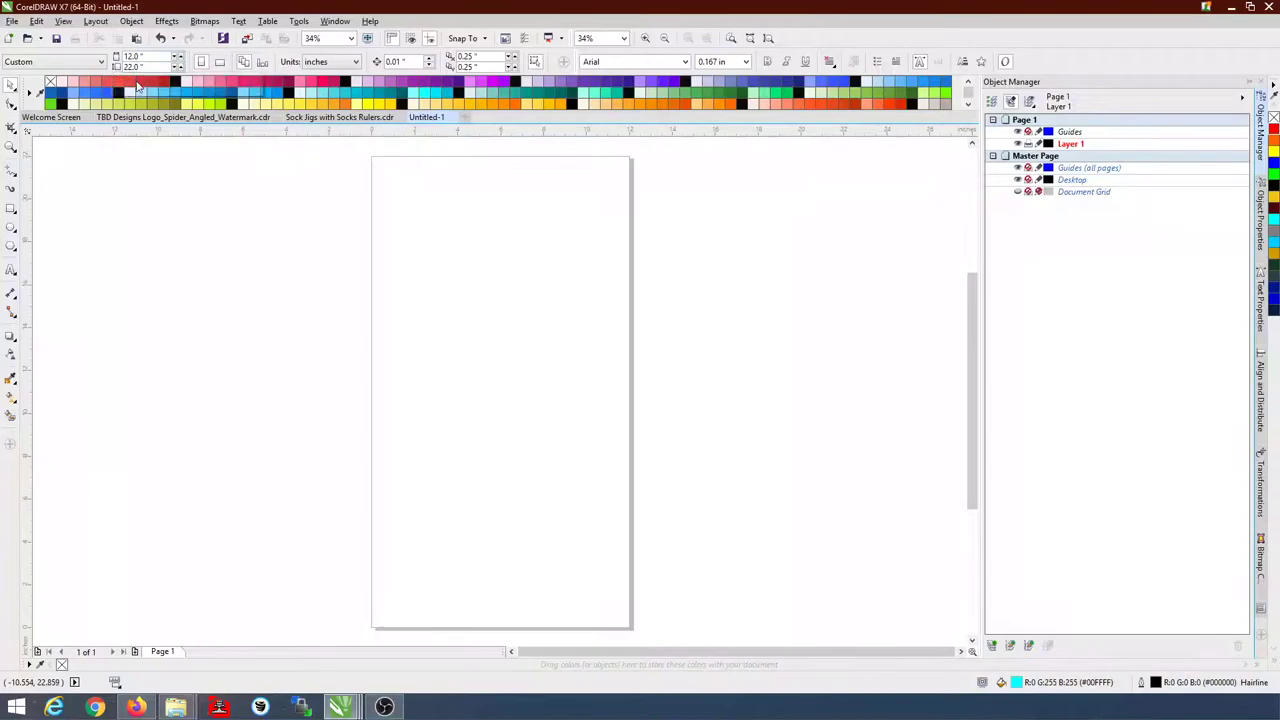
left_click(327, 118)
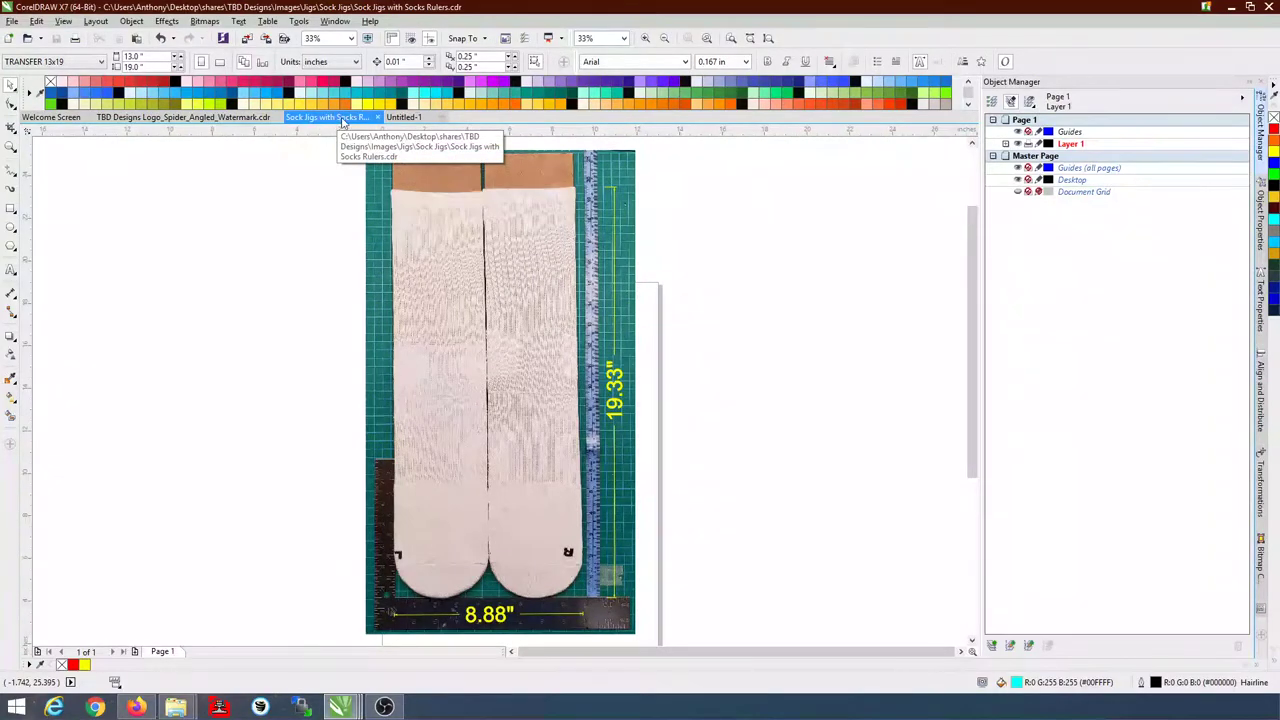
left_click(406, 118)
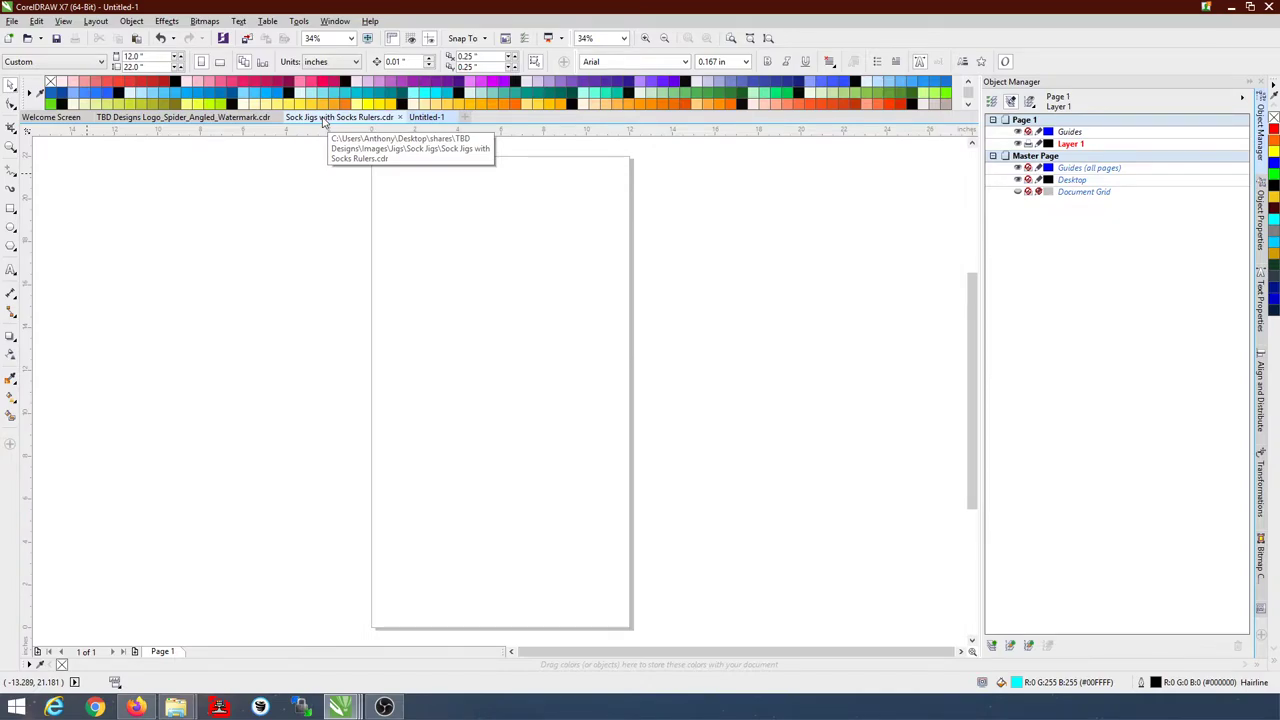
left_click(115, 117)
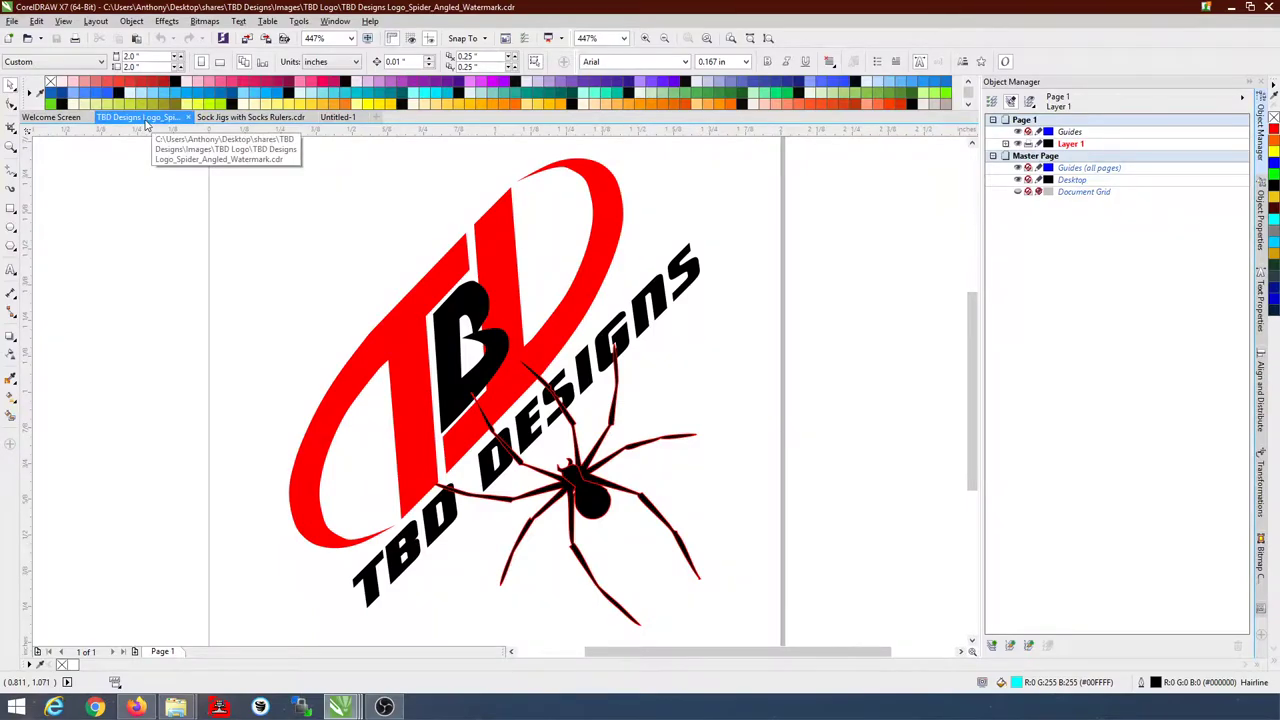
left_click(238, 117)
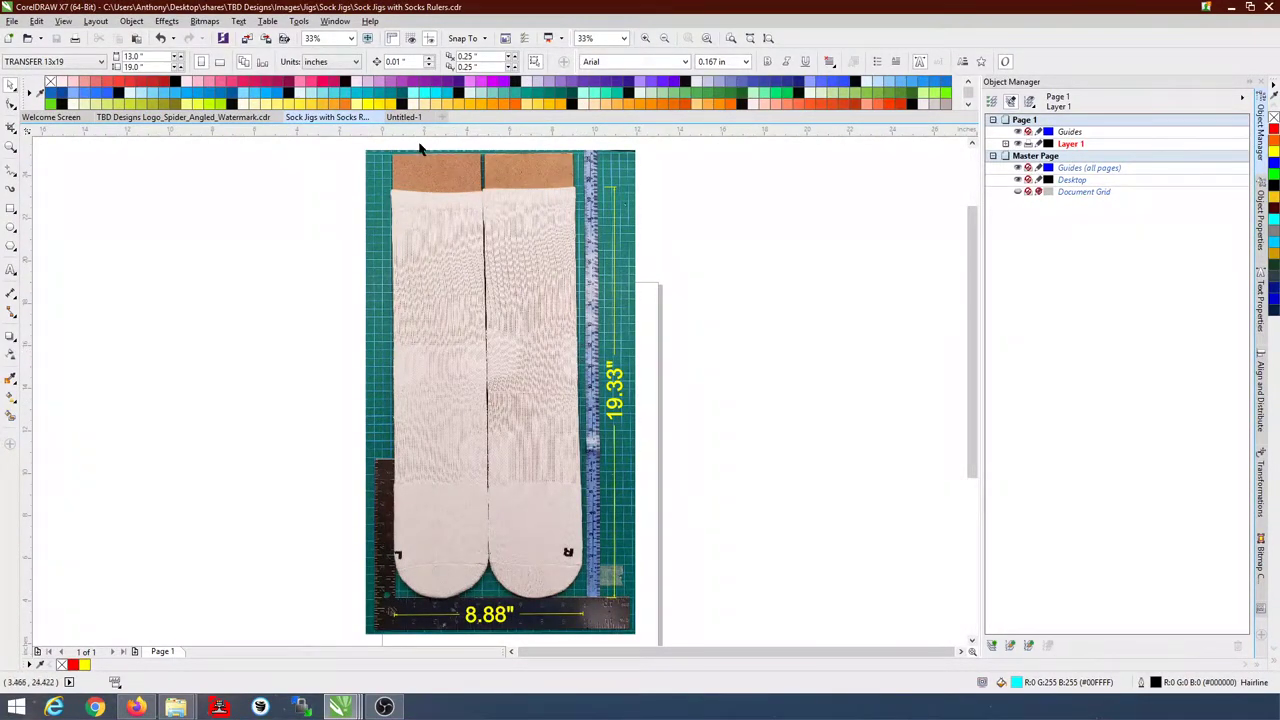
left_click(404, 118)
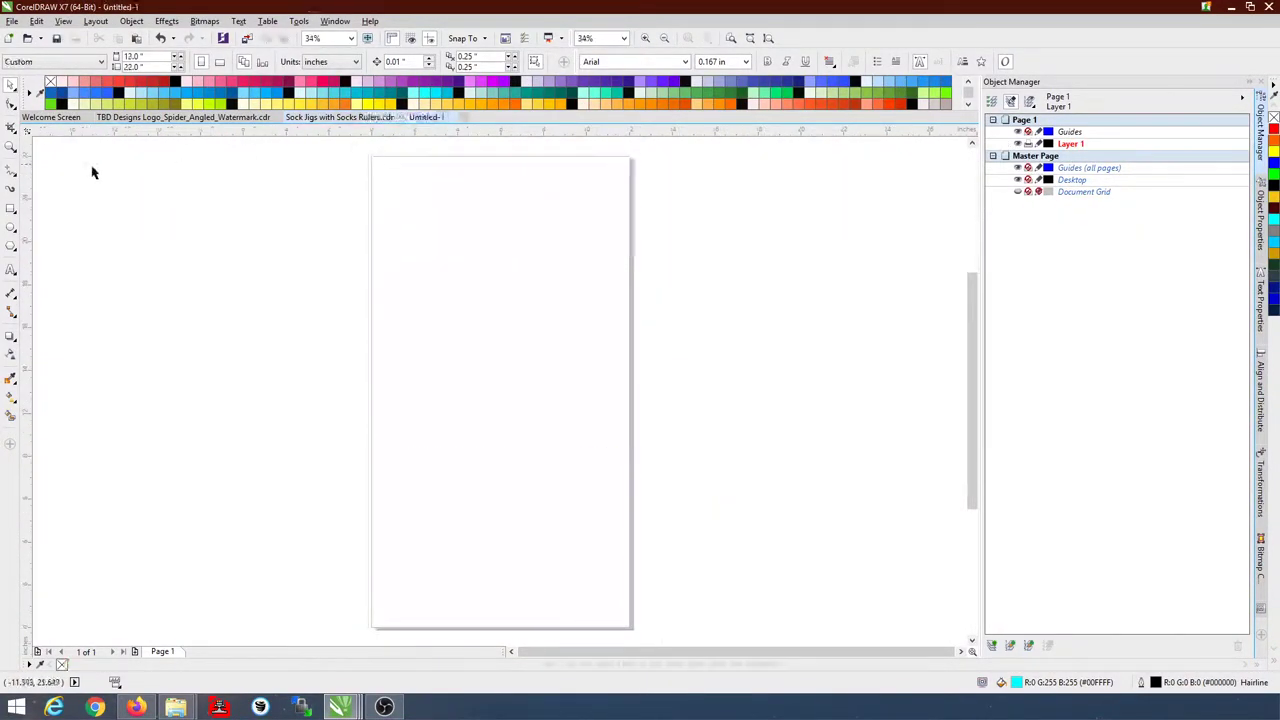
Step: Draw a rectangle on the blank page and set its size to 9.5 inches wide by 20 inches high
left_click(12, 210)
mouse_move(387, 236)
left_mouse_down()
mouse_move(669, 497)
mouse_move(596, 557)
left_mouse_up()
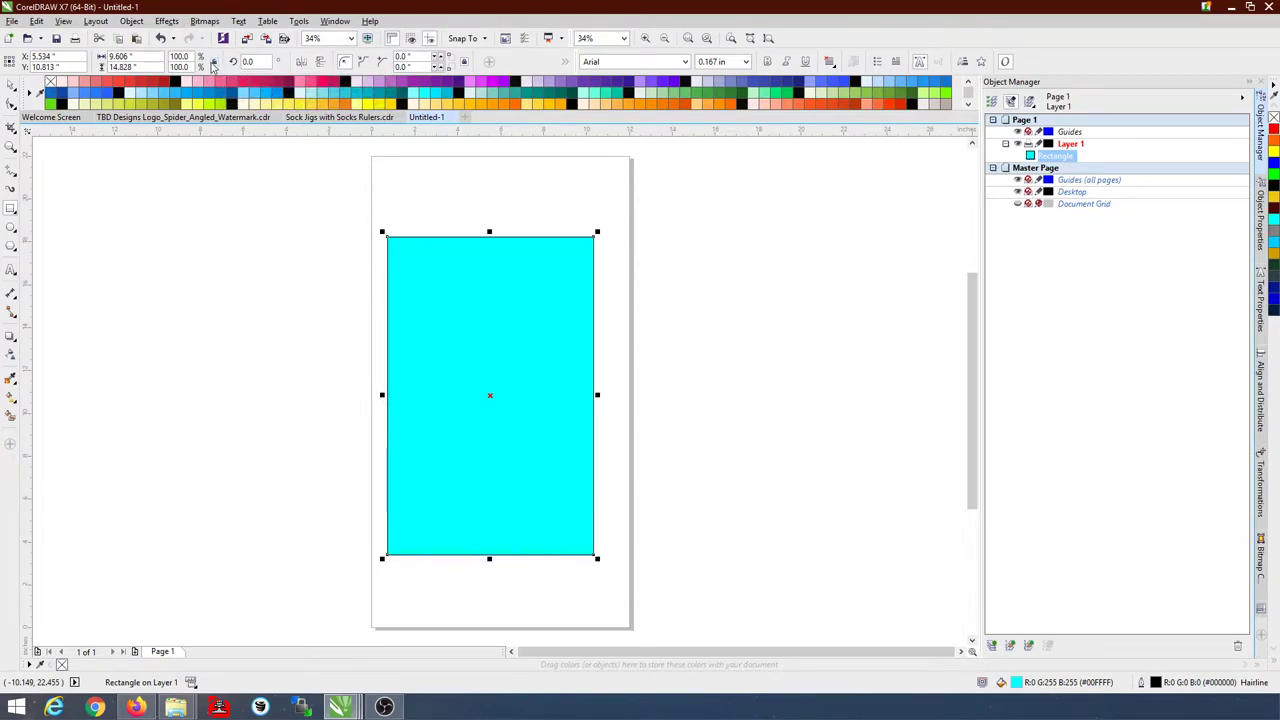
left_click(115, 56)
type("9.5")
left_click(140, 66)
type("20")
key("Return")
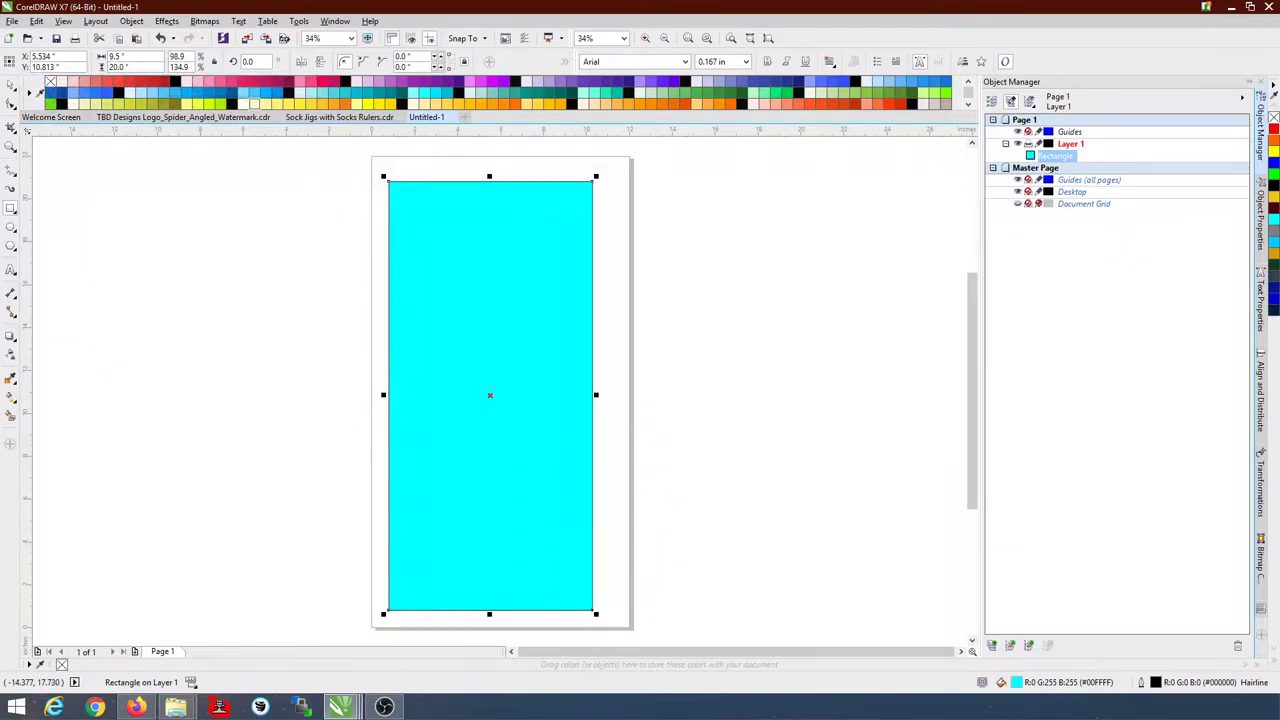
Step: Position the rectangle at X 6 and Y 11 inches and remove its fill
type("6")
key("Tab")
type("11")
key("Return")
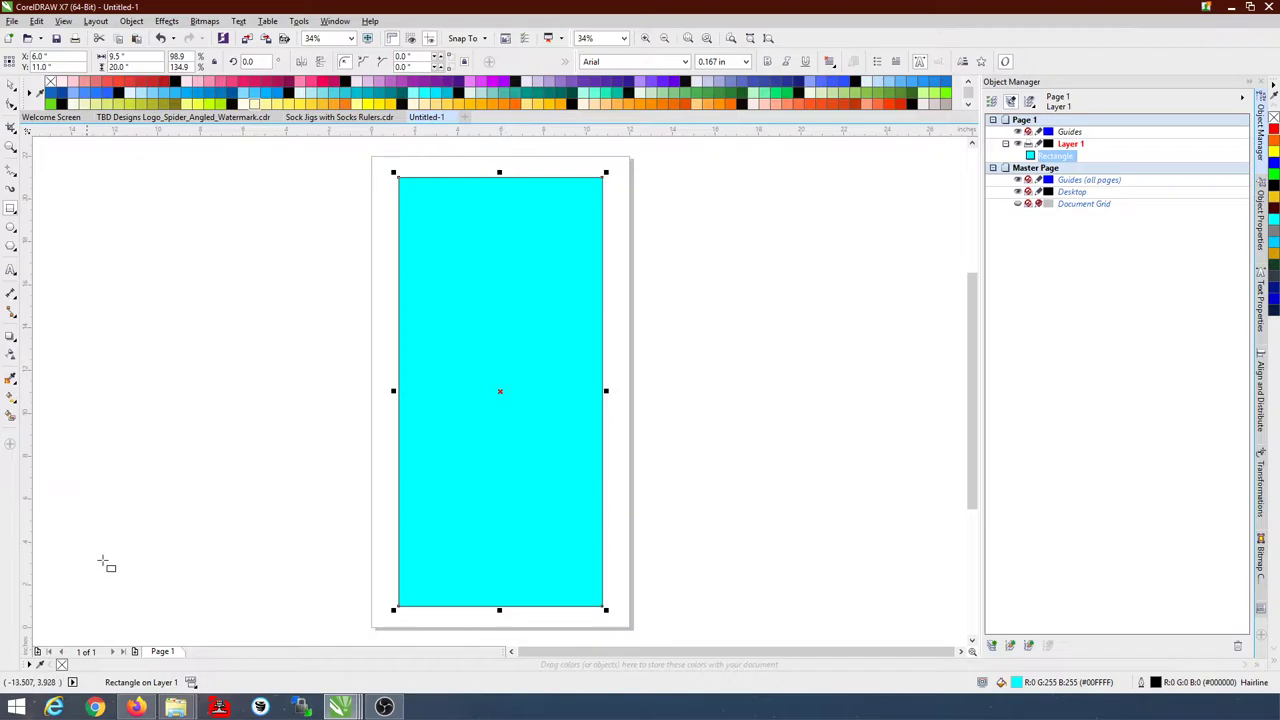
left_click(61, 665)
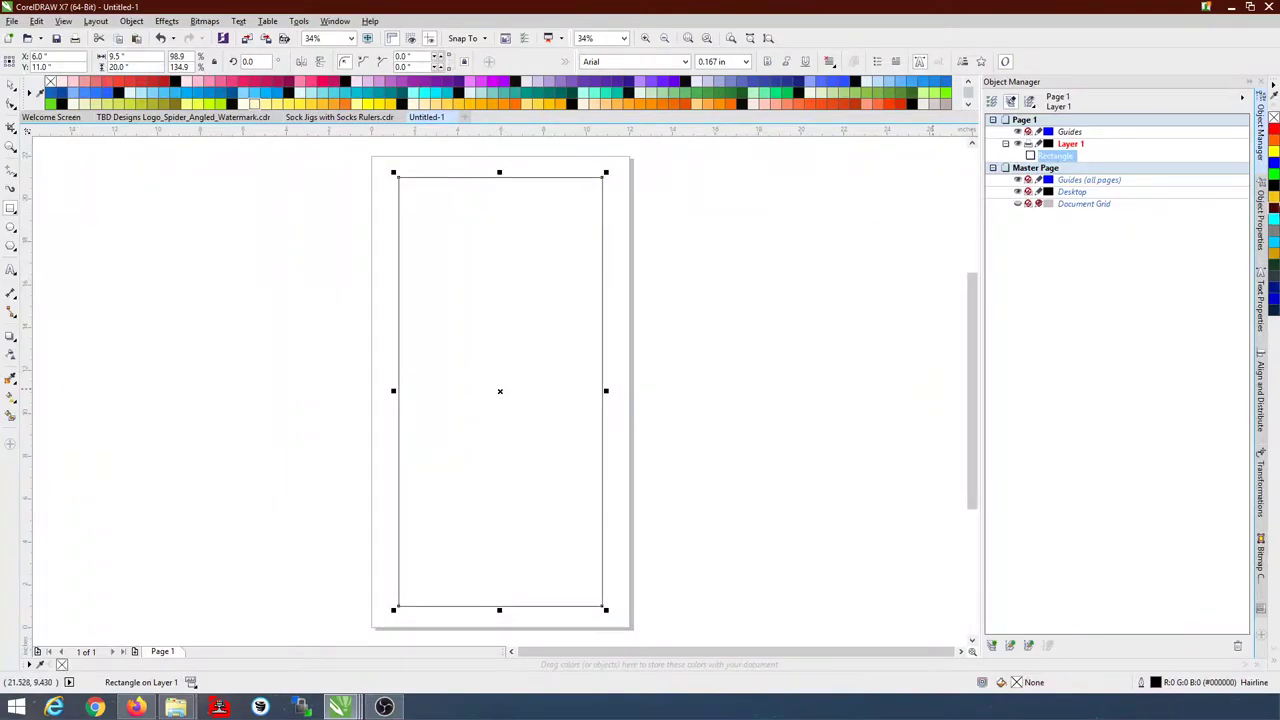
Step: Rename the rectangle object as Bleed Area and deselect it
right_click(1065, 160)
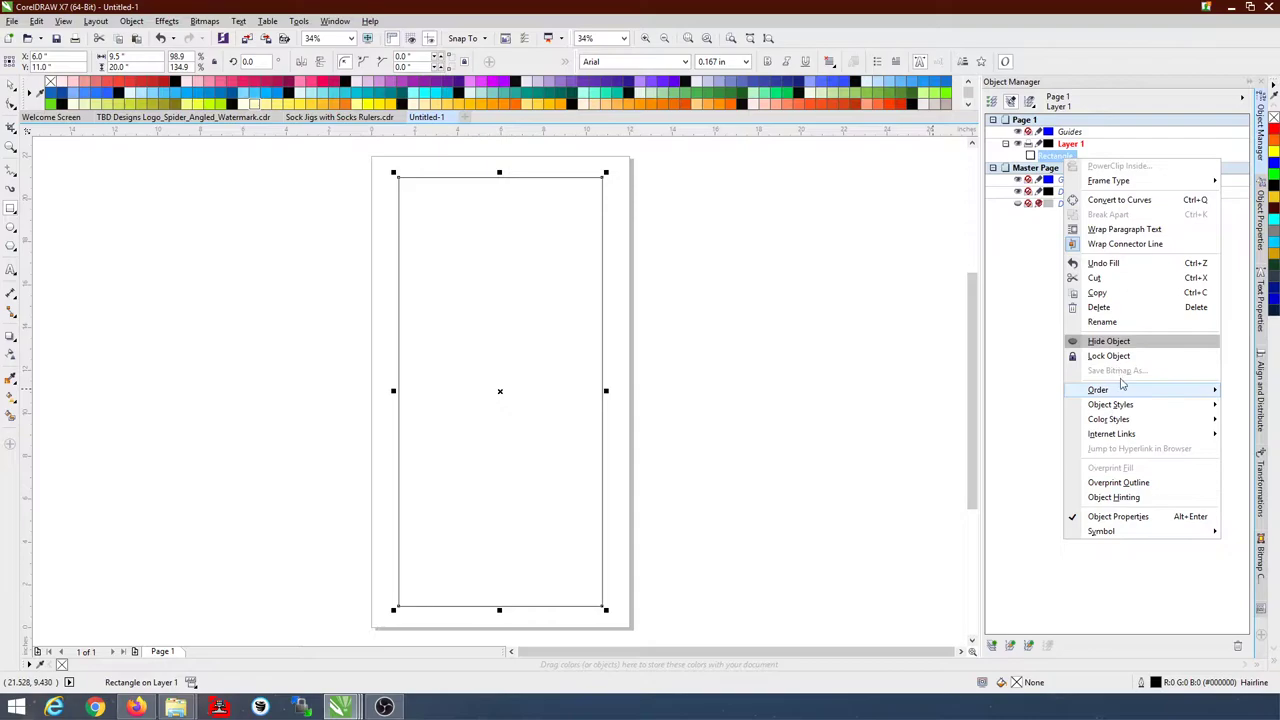
left_click(1103, 321)
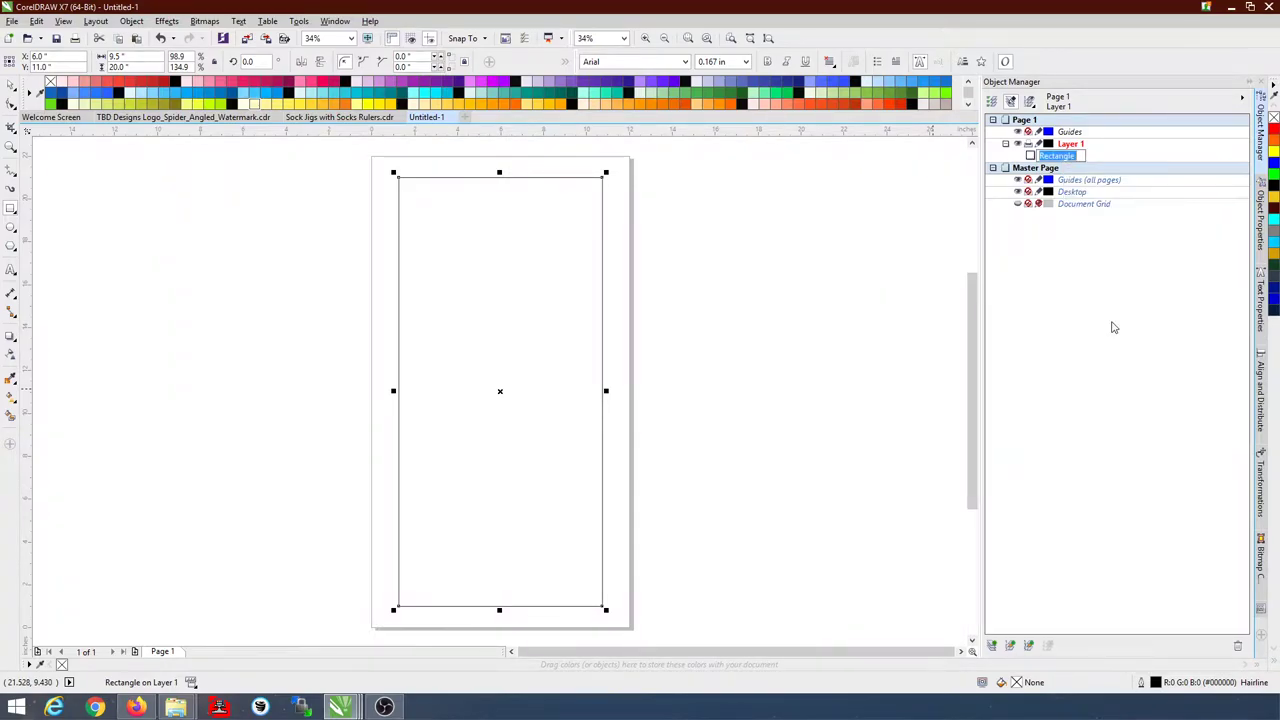
type("Bleed Area")
key("Return")
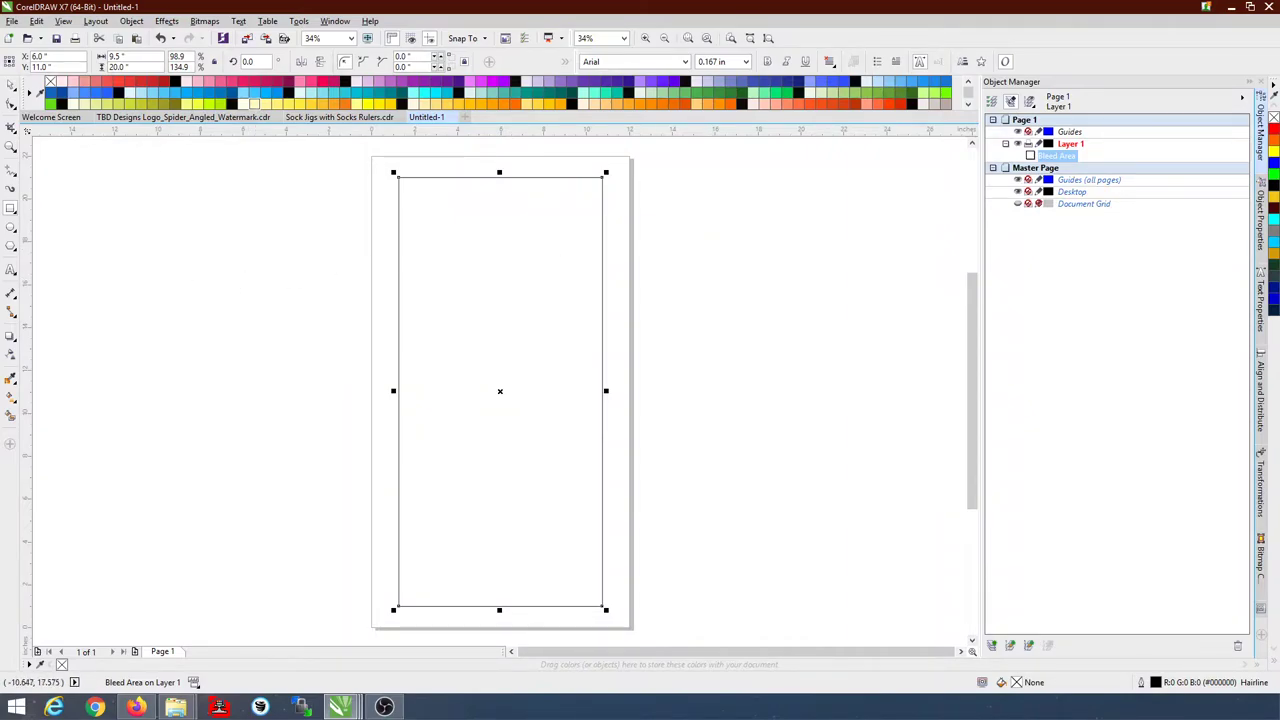
left_click(11, 84)
left_click(384, 232)
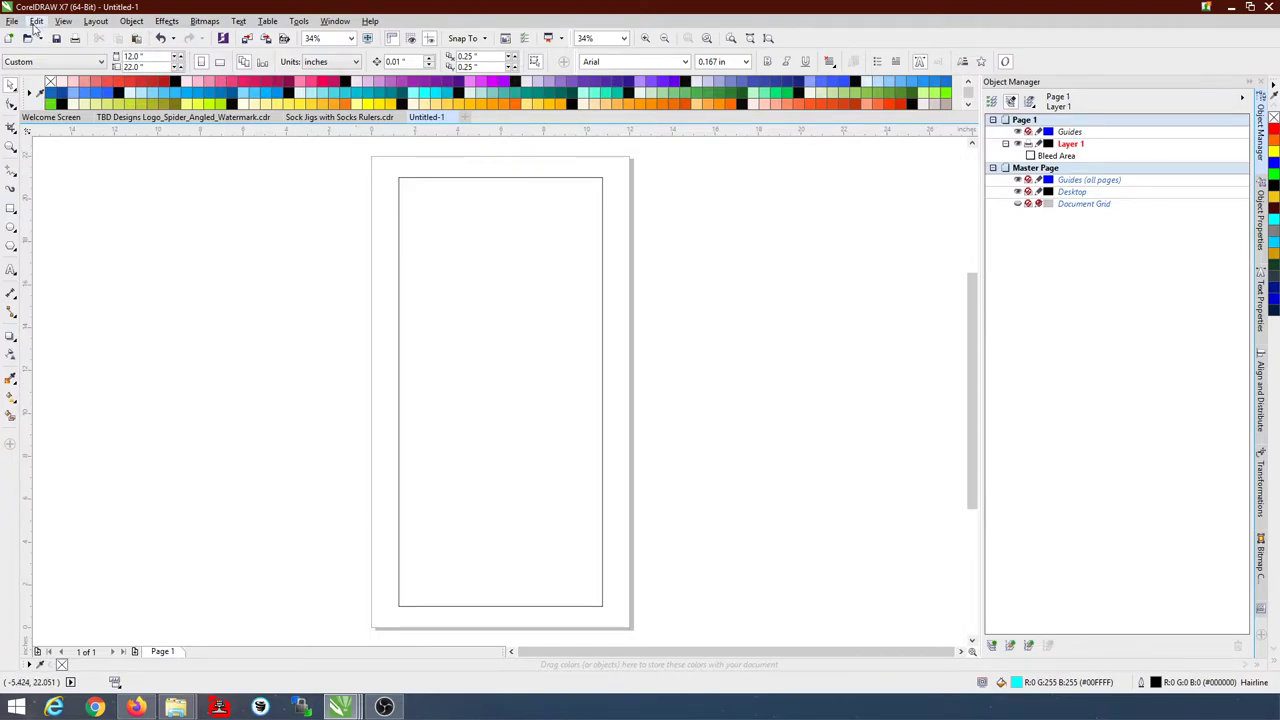
Step: Import the Rick x 3 image over the bleed area at about 11.5 x 20.4 inches and centre it on the page
left_click(11, 22)
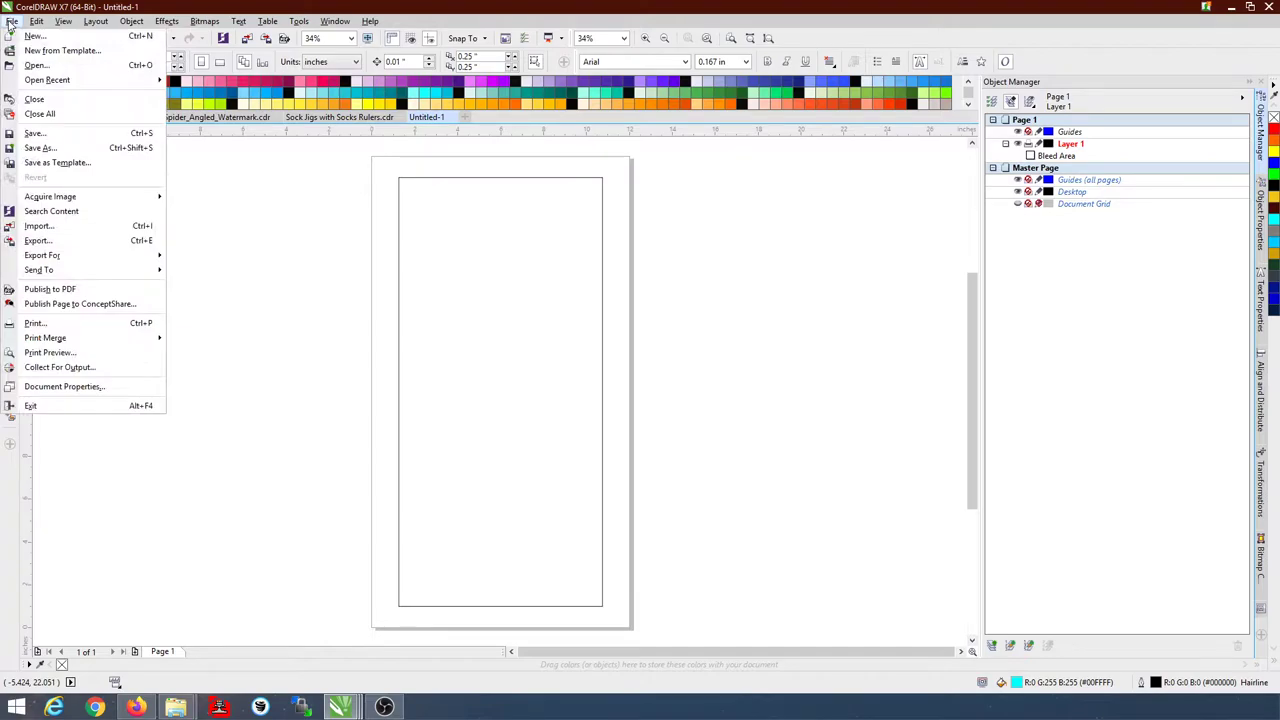
left_click(56, 228)
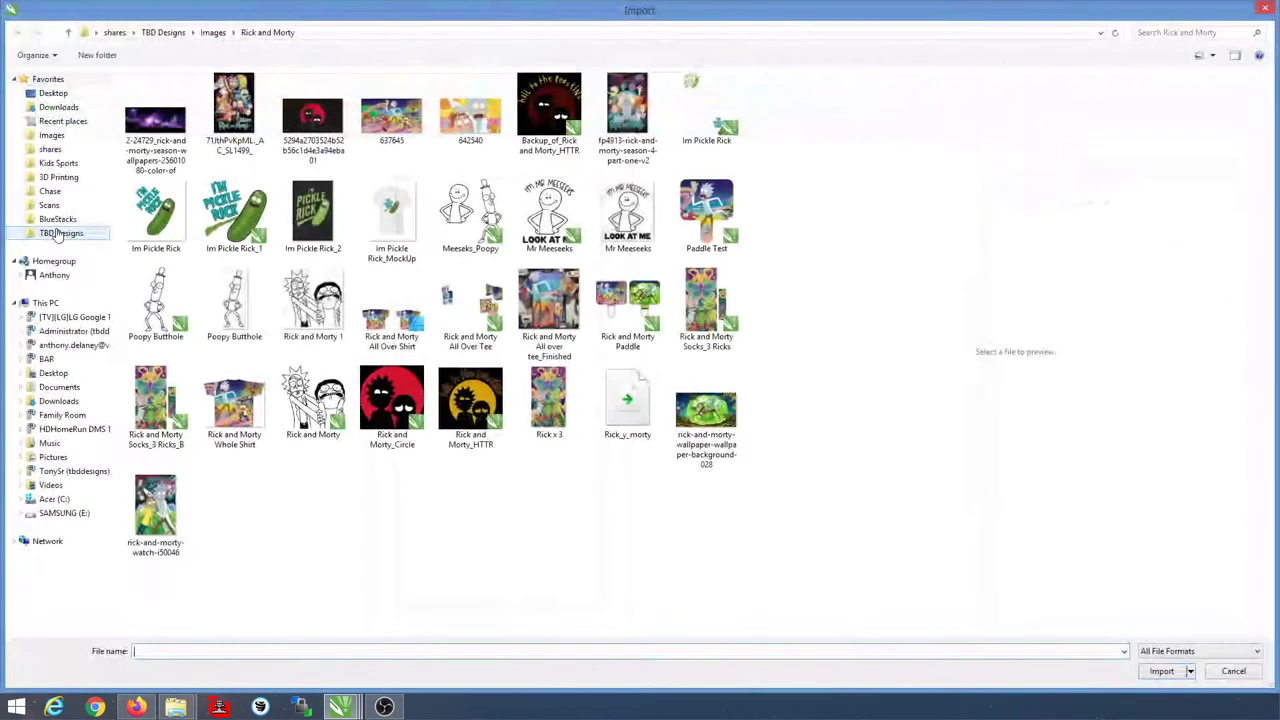
left_click(558, 410)
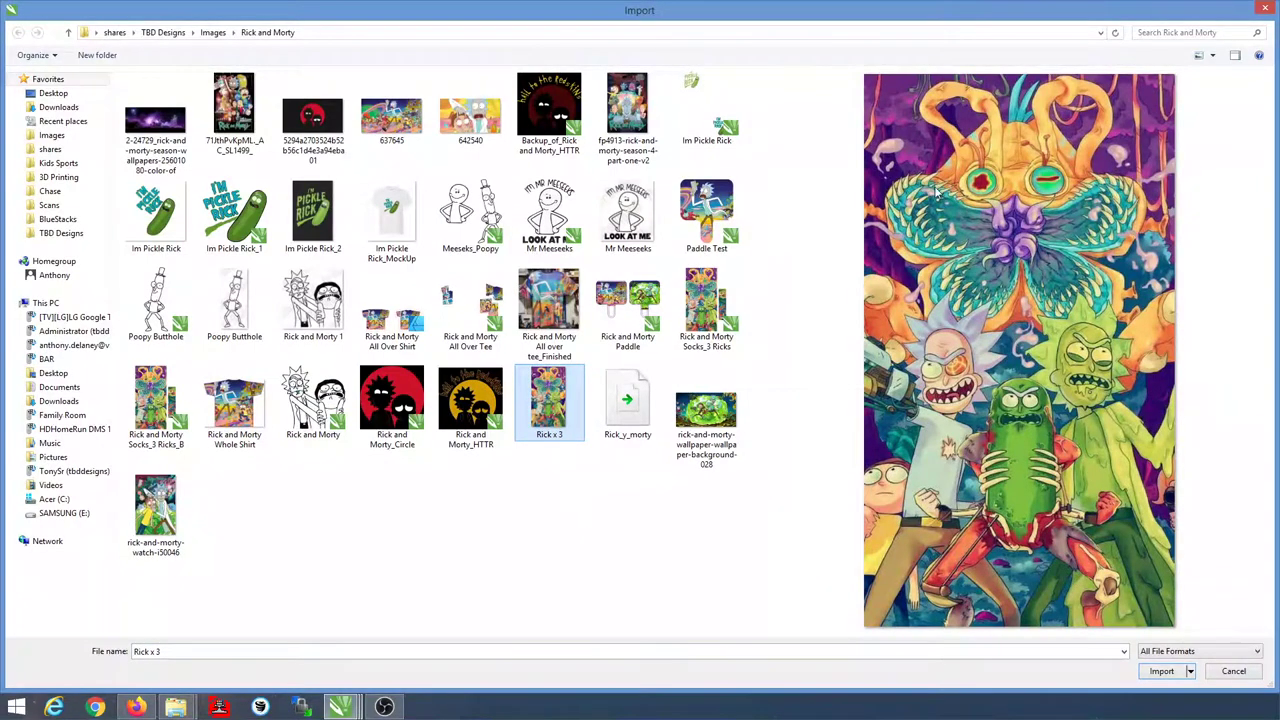
double_click(549, 402)
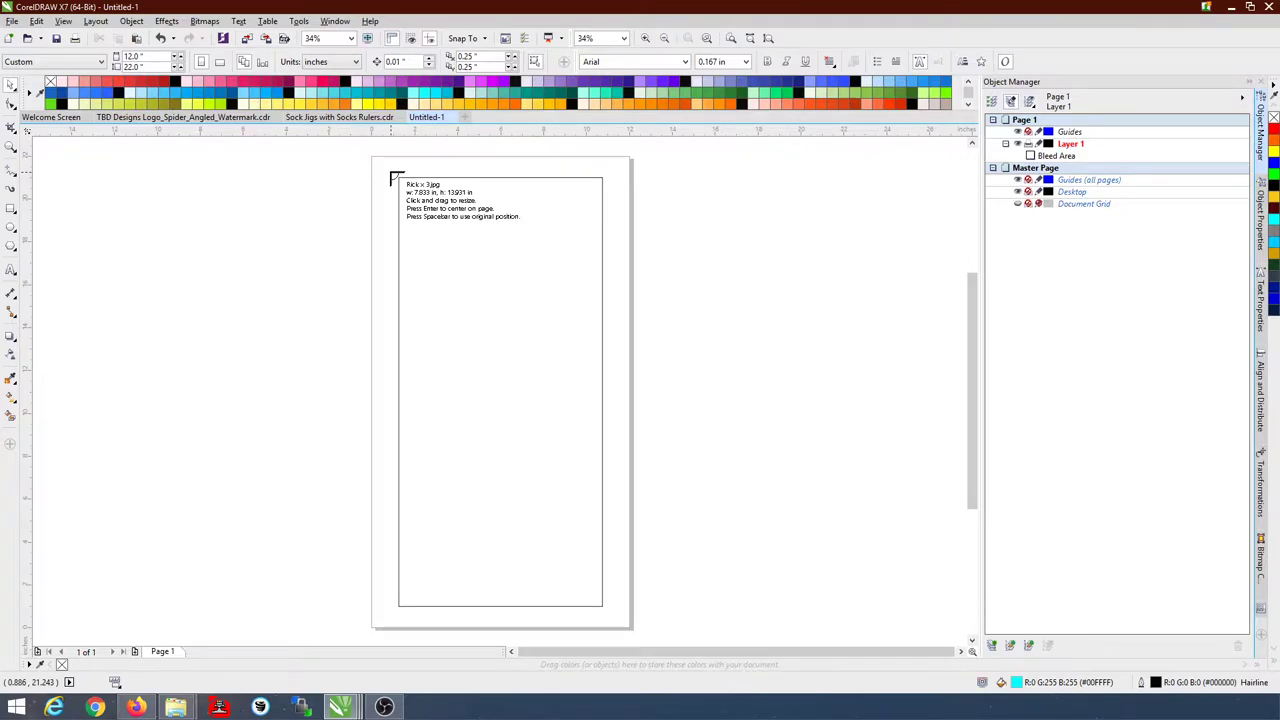
left_click_drag(391, 171, 633, 621)
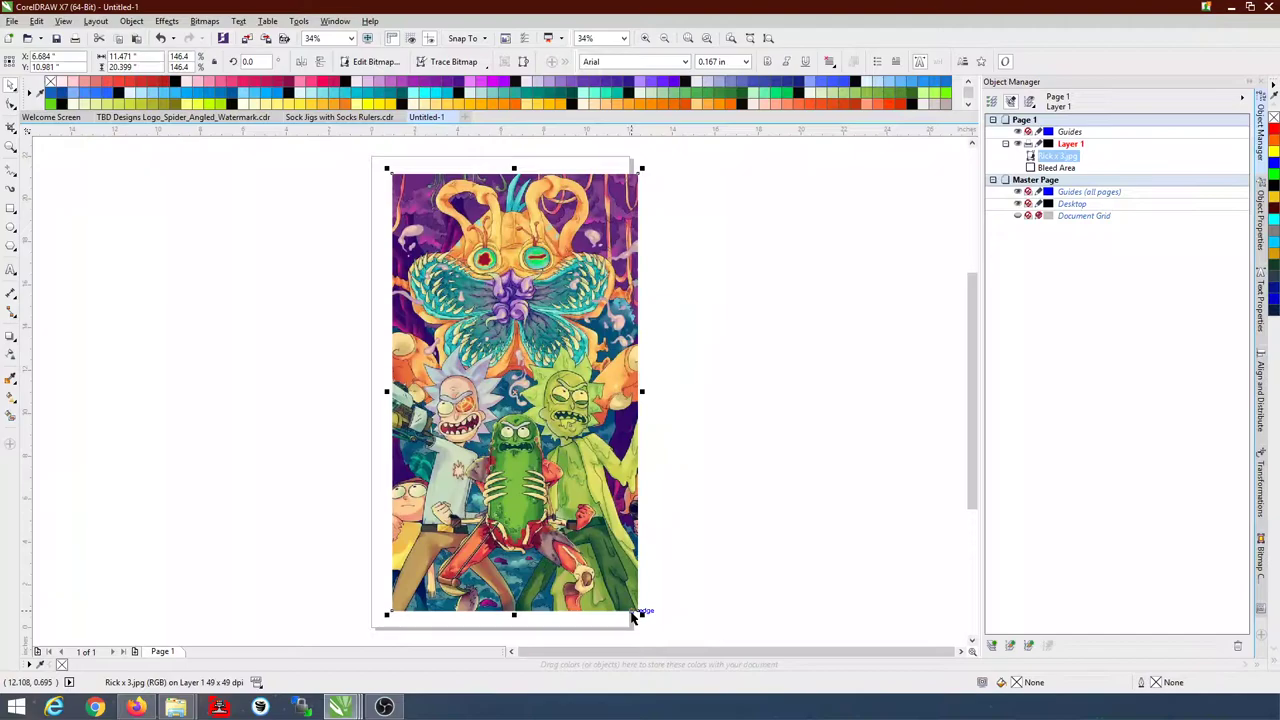
key("p")
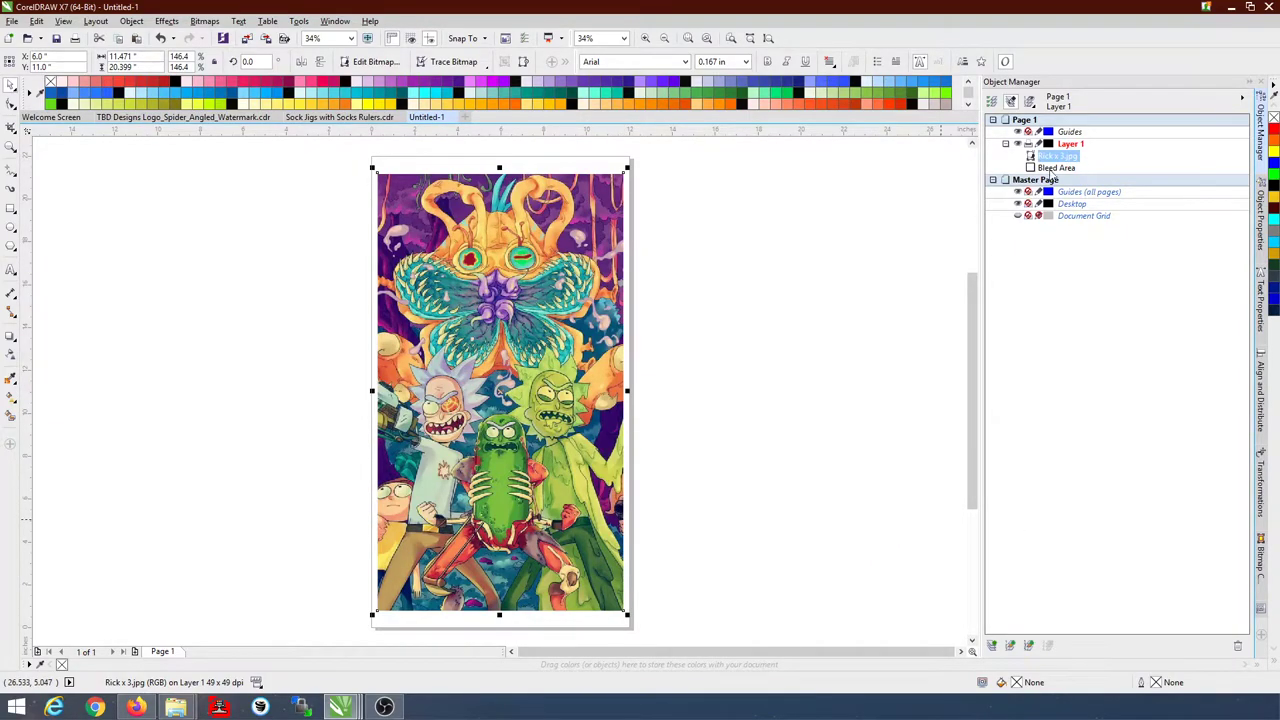
Step: Place Rick x 3.jpg below Bleed Area in the object order and PowerClip it inside that rectangle
left_click_drag(1066, 156, 1075, 178)
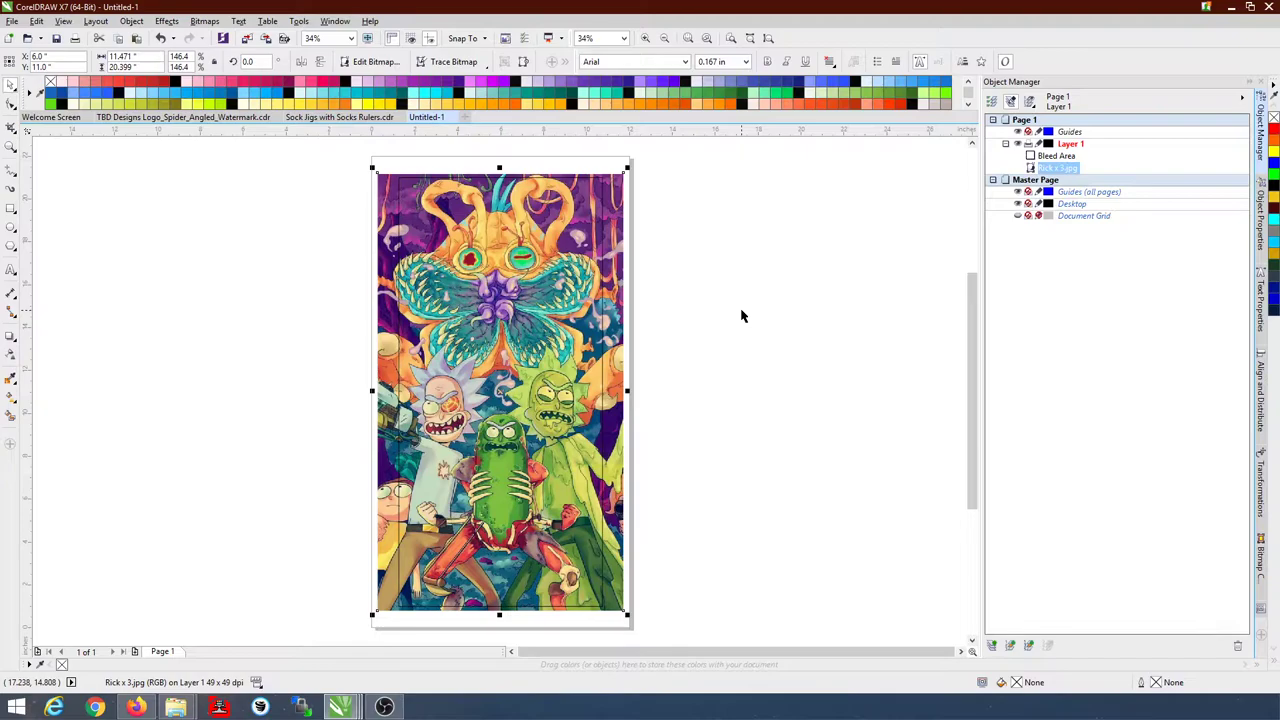
right_click(1067, 175)
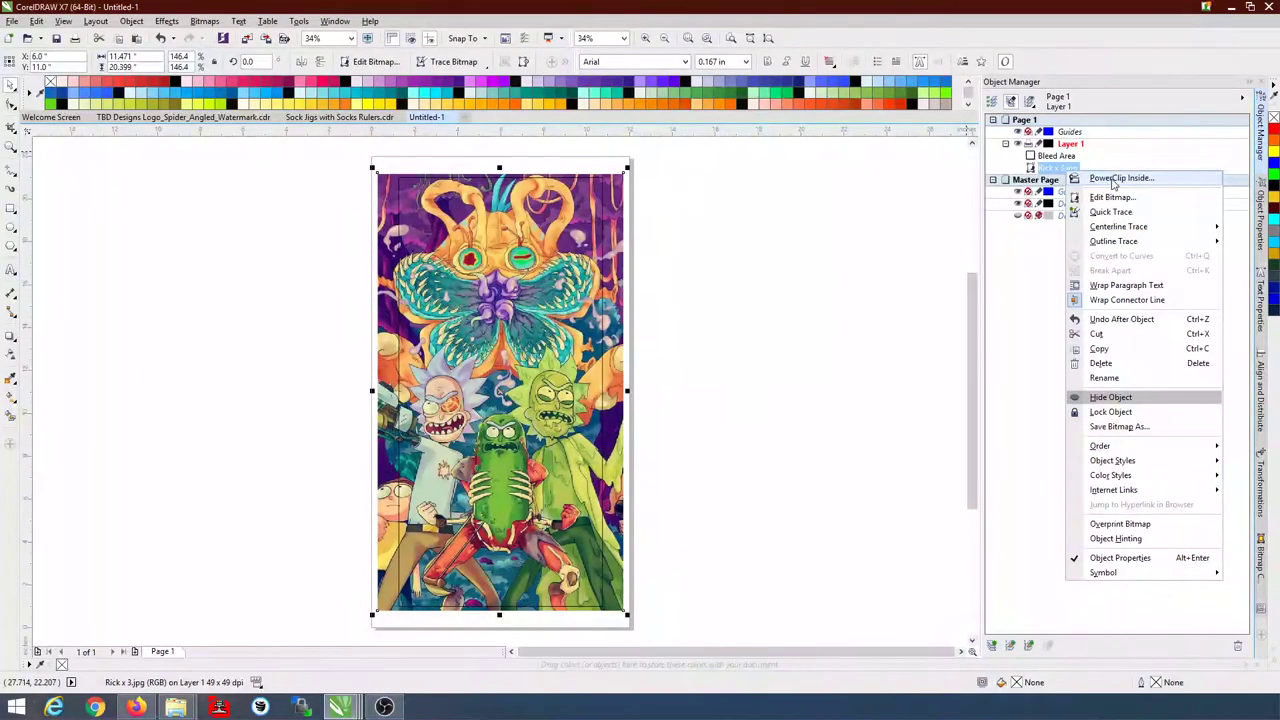
left_click(1113, 179)
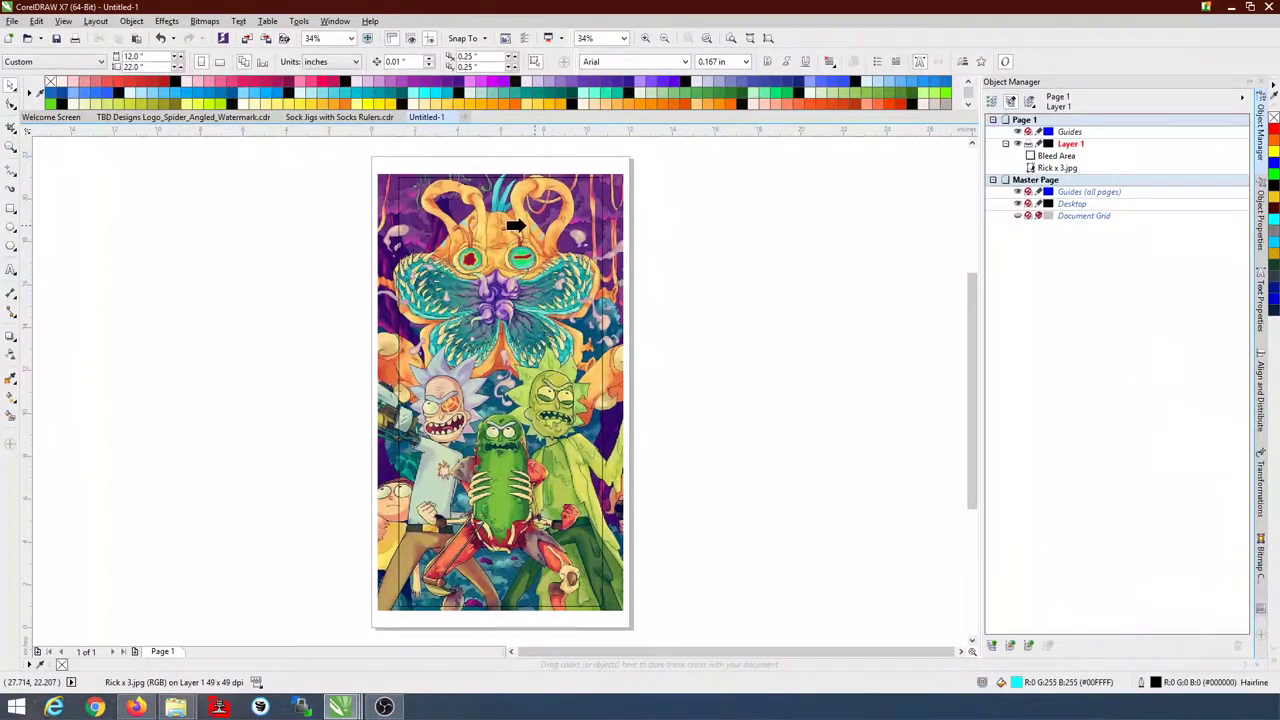
left_click(404, 204)
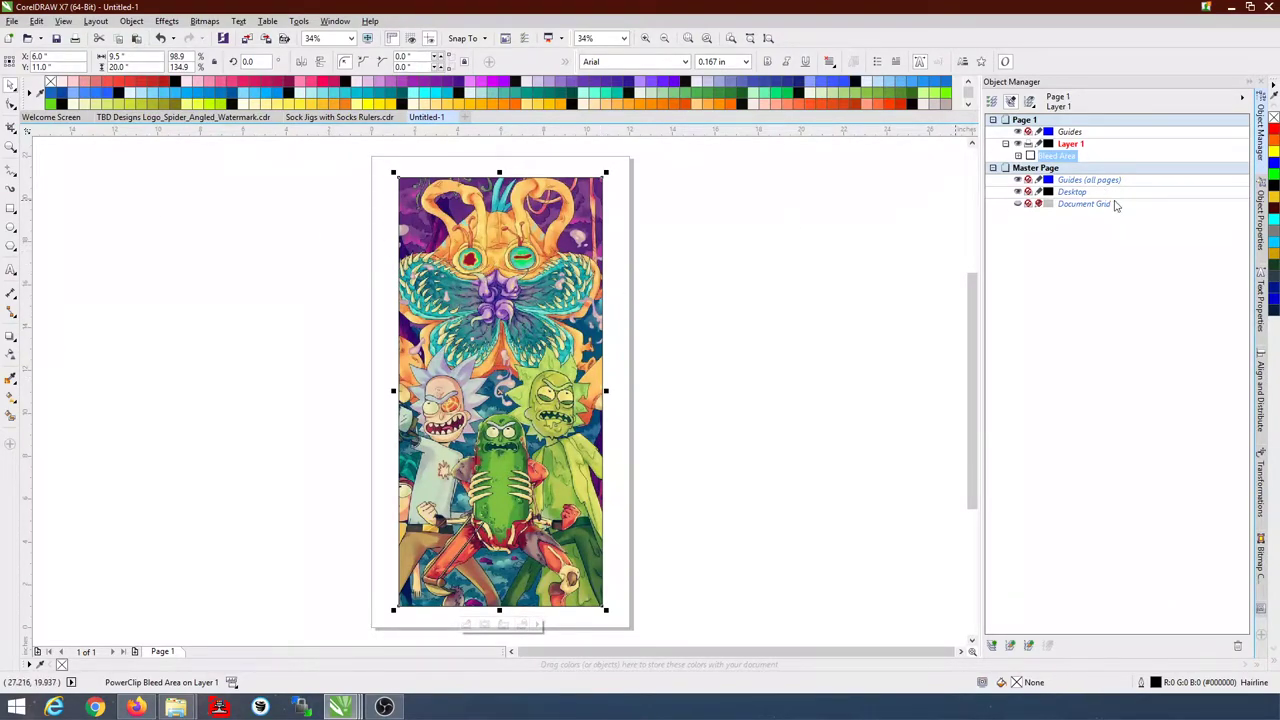
Step: Shift the clipped Rick x 3.jpg inside the Bleed Area frame and centre it back on the page
left_click(1018, 157)
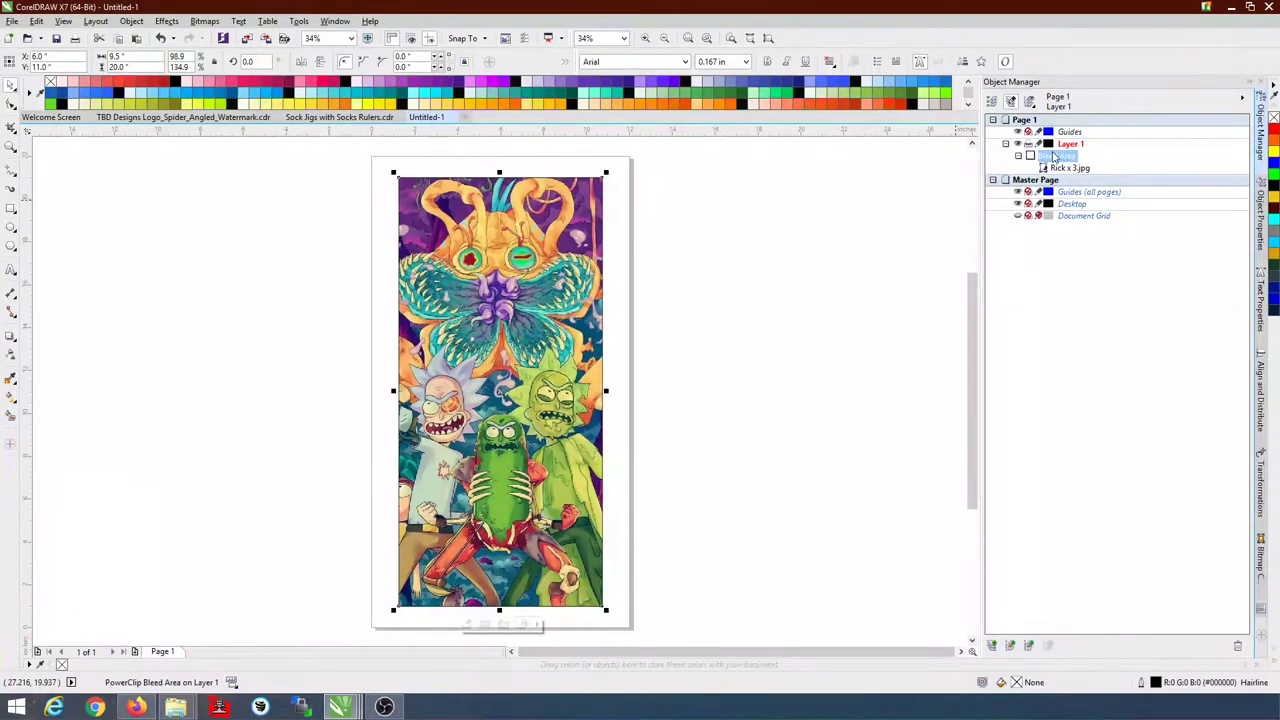
left_click(1070, 168)
left_click_drag(579, 361, 480, 316)
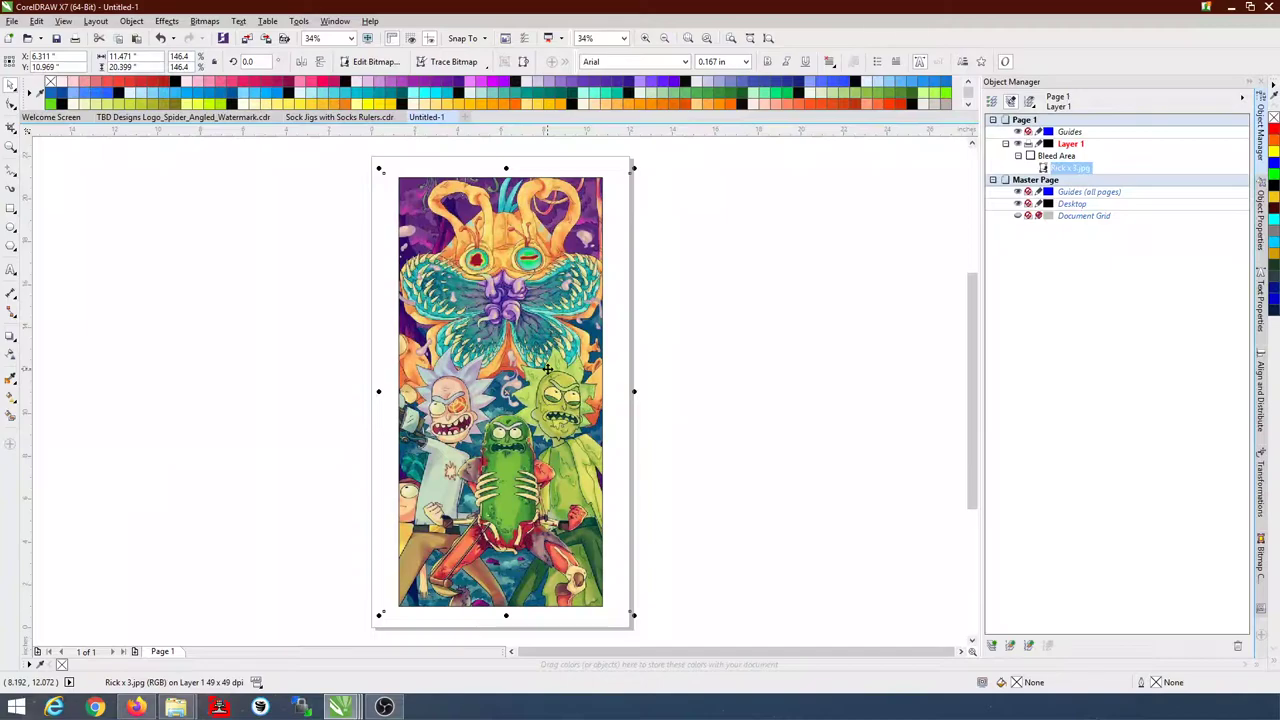
key("p")
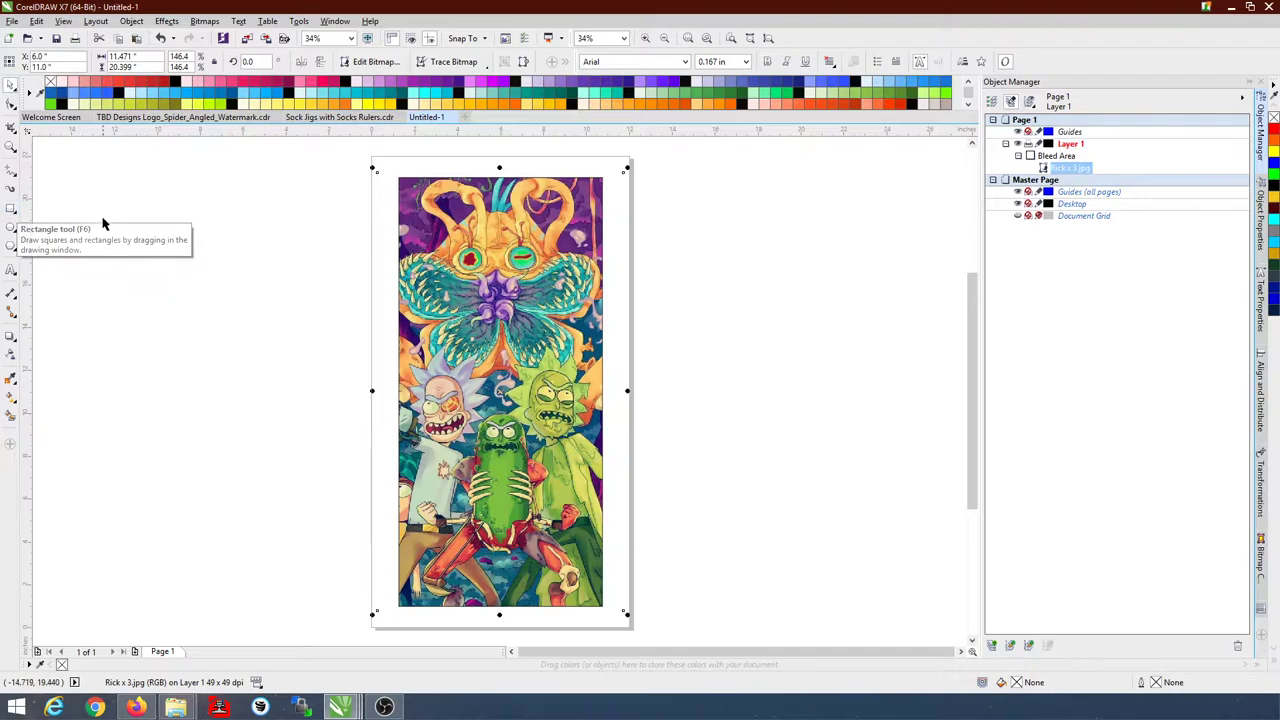
Step: Draw a second rectangle beside the page and set its size to 12.5 inches wide by 18.5 inches high
left_click(11, 212)
left_click_drag(80, 193, 297, 532)
double_click(130, 56)
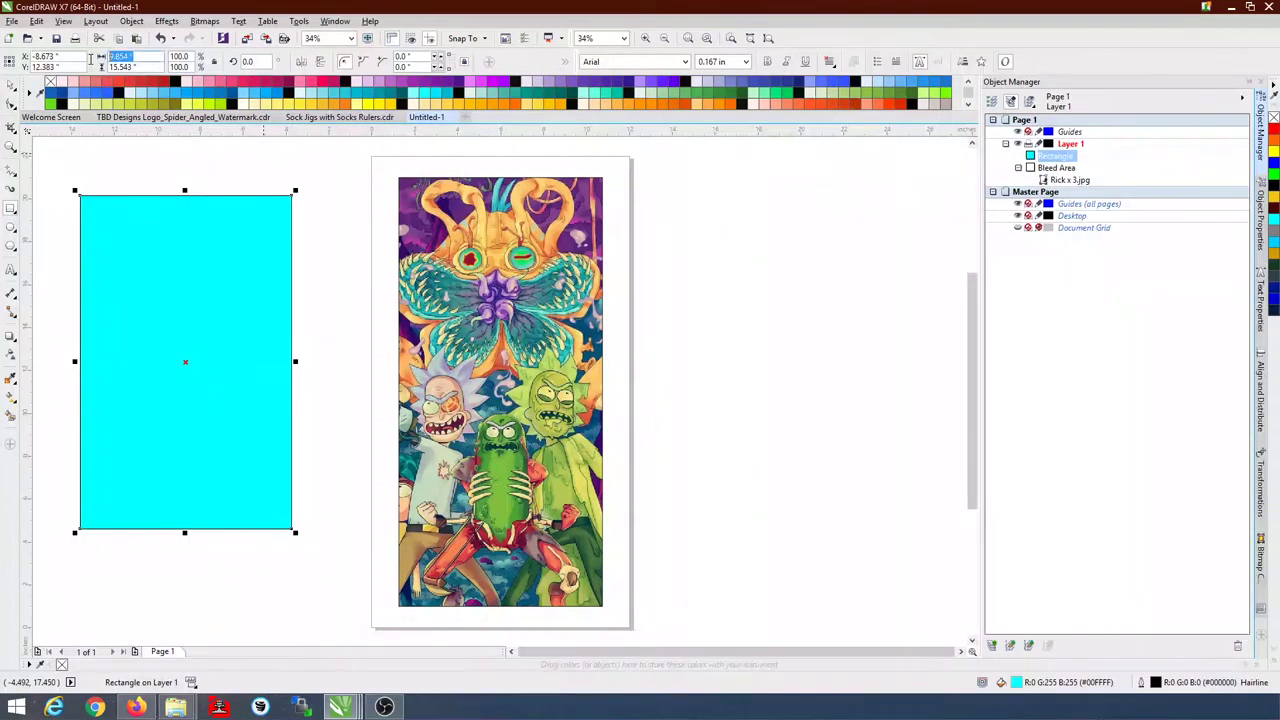
type("12.5")
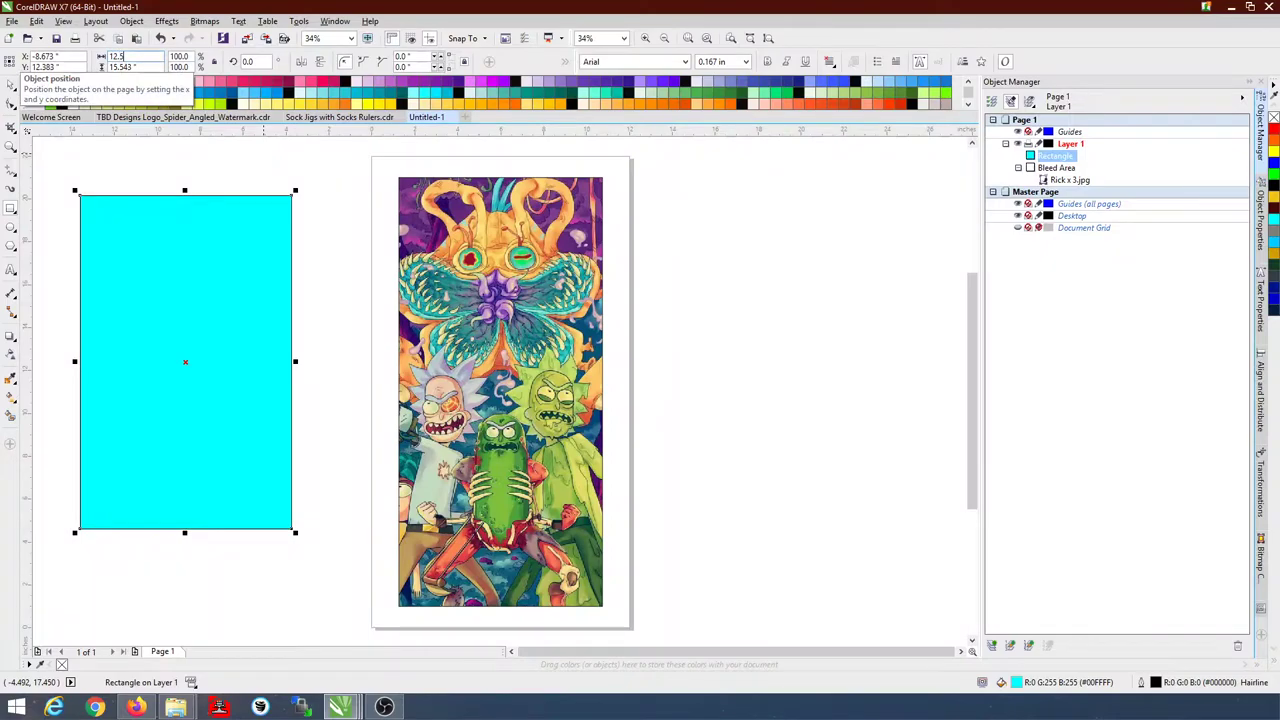
key("Tab")
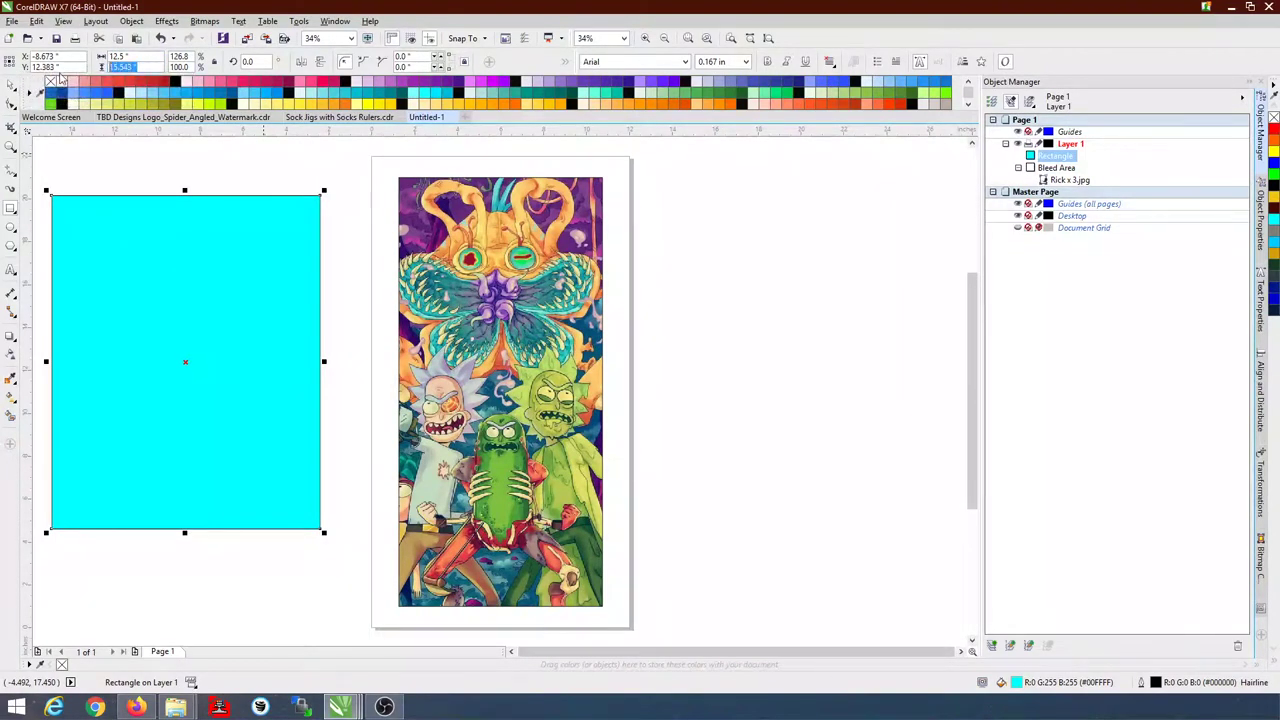
type("18.5")
key("Return")
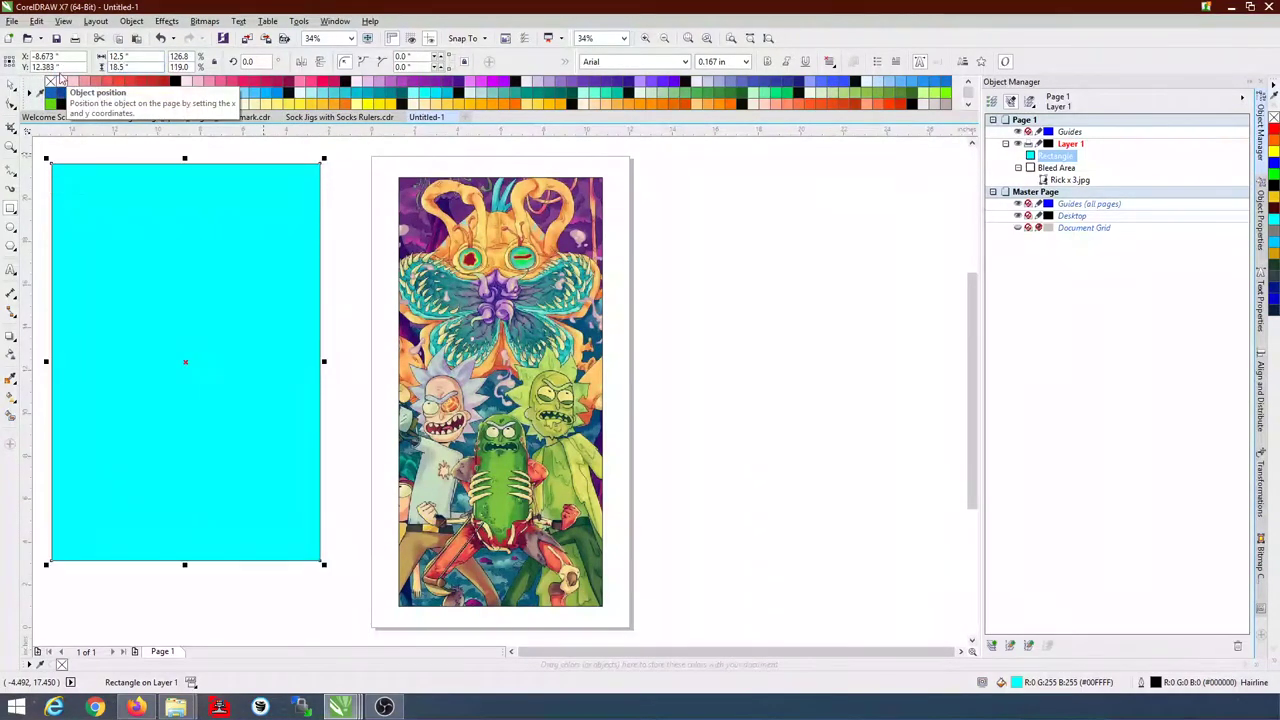
Step: Remove the new rectangle's fill and rename the object as Page1
left_click(61, 664)
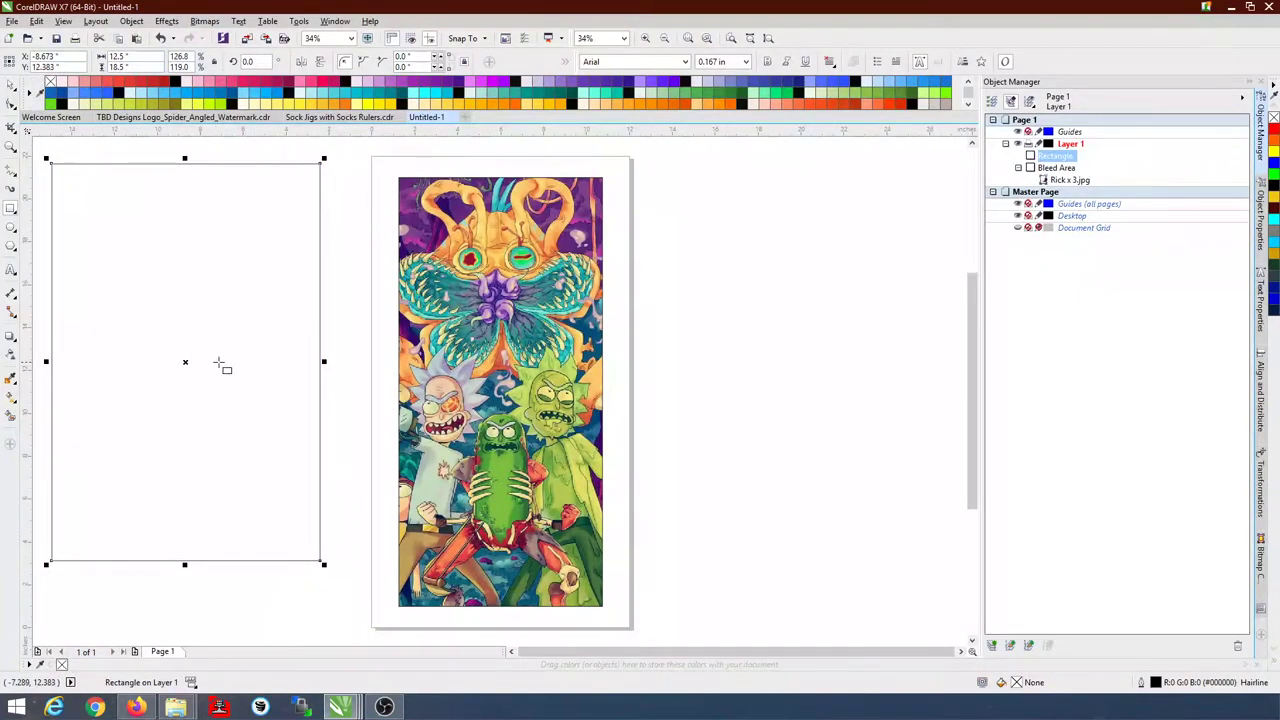
right_click(1058, 157)
left_click(1097, 319)
type("Page1")
key("Return")
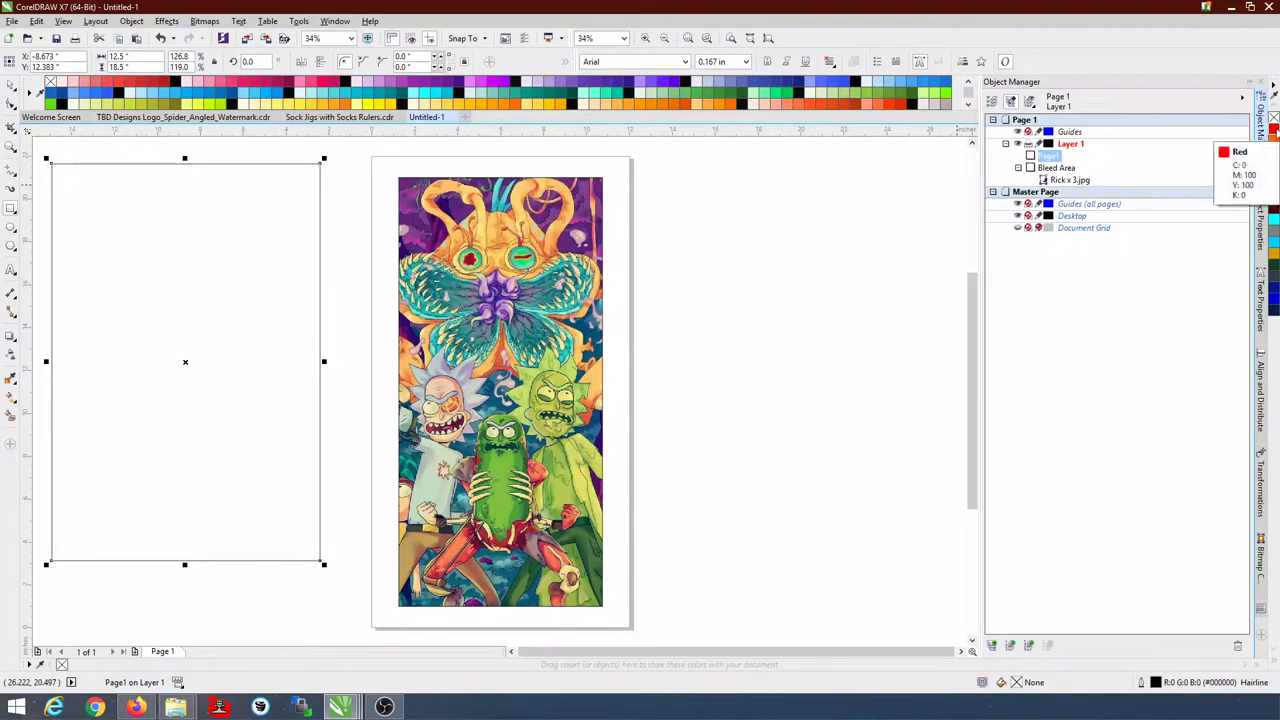
Step: Give the Page1 frame a red outline, then centre it on the page and raise it to about Y 12.129 inches, above the artwork's upper edge
right_click(1274, 130)
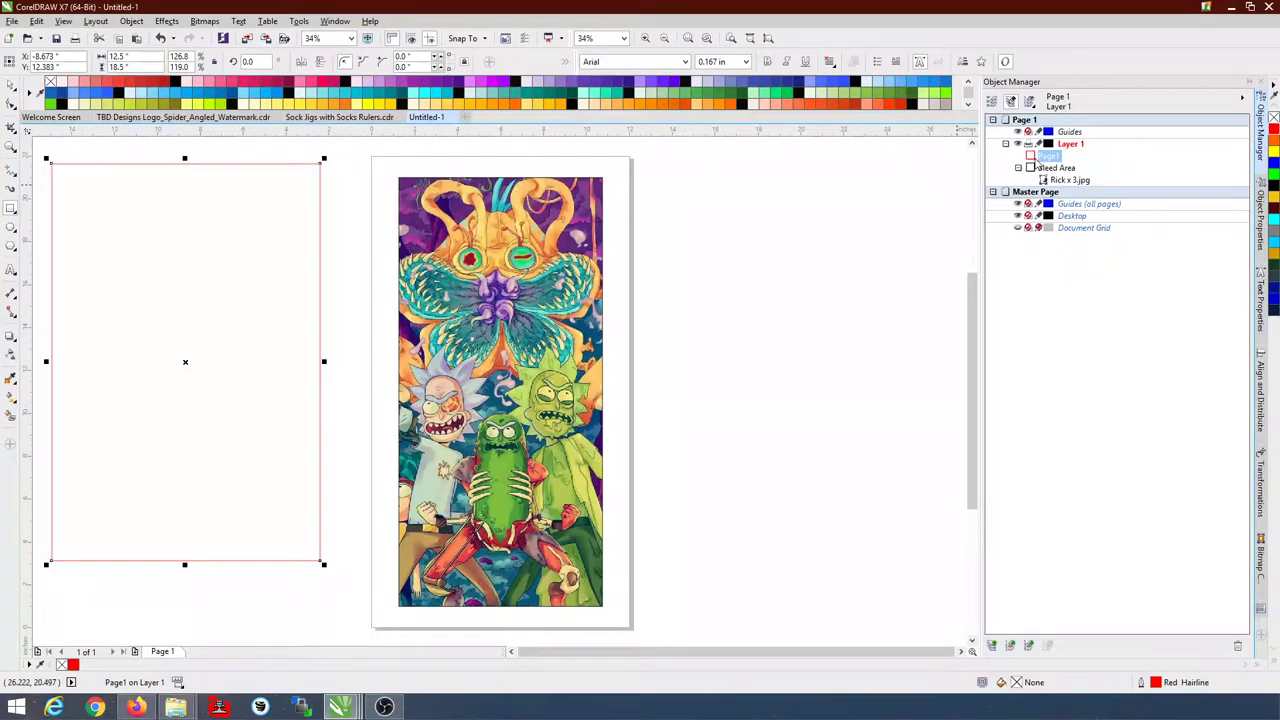
key("p")
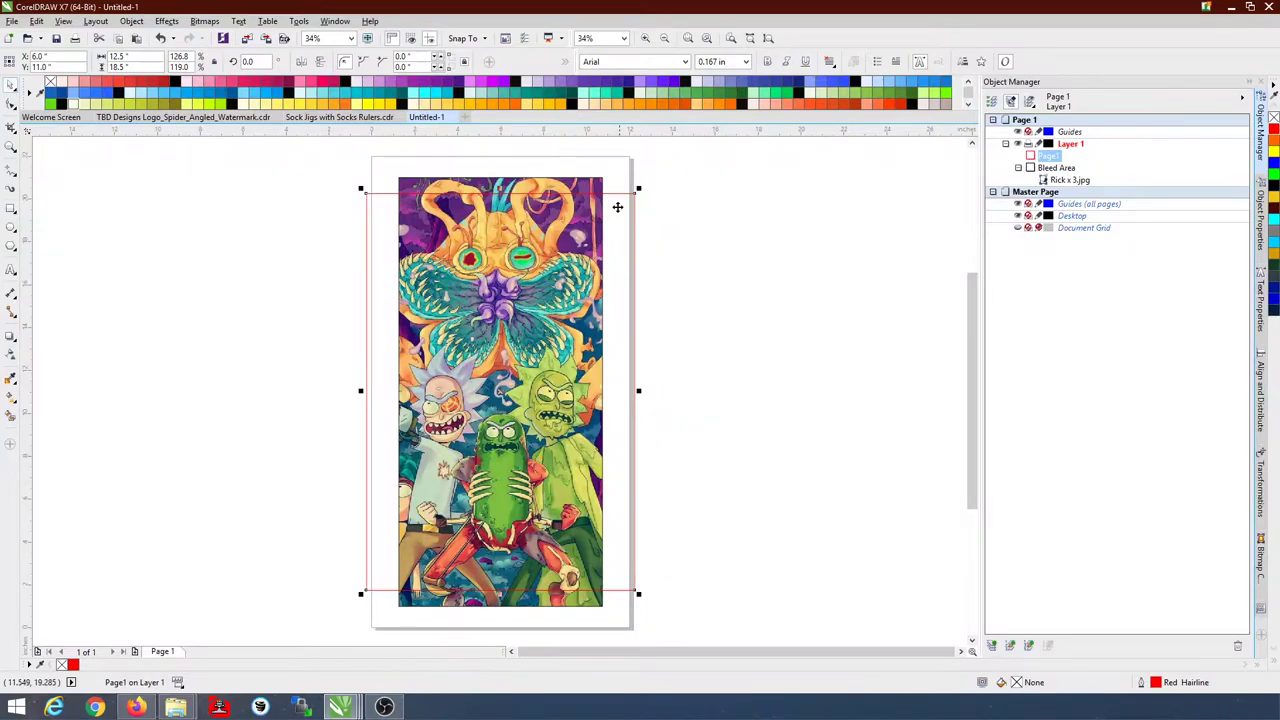
left_click_drag(623, 191, 620, 176)
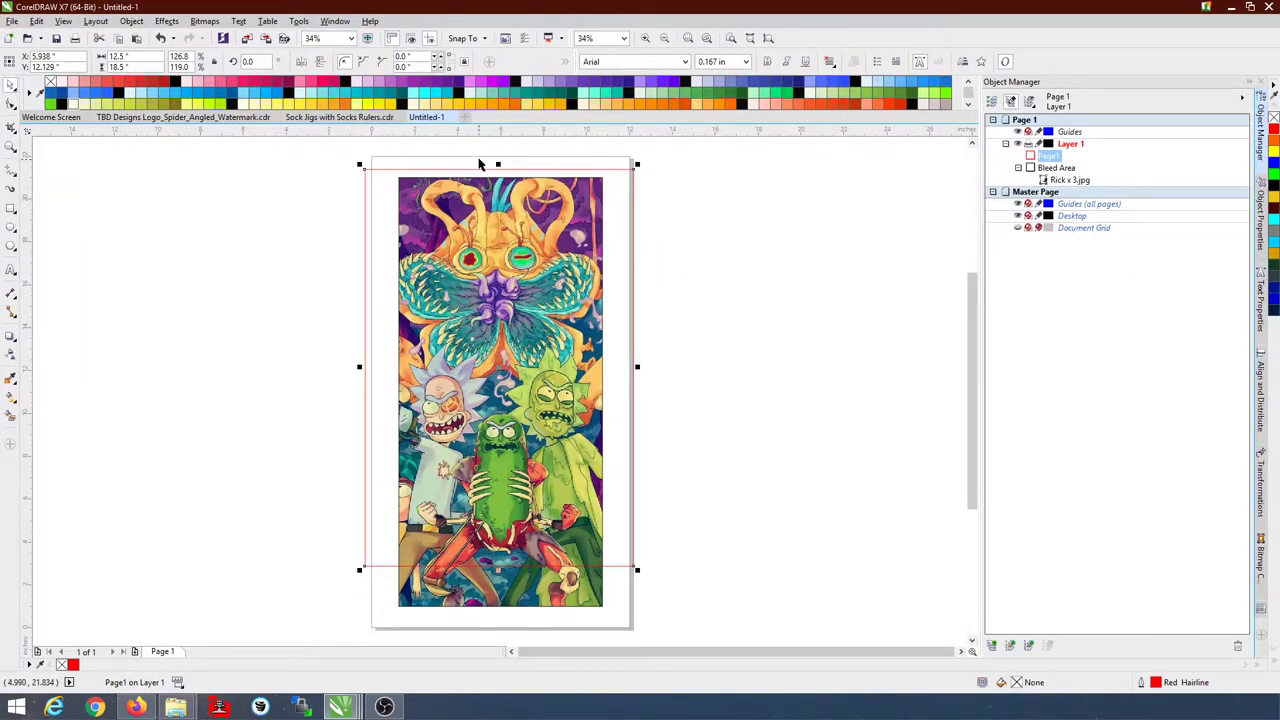
Step: Duplicate the Page1 frame in place and turn the lower object of the pair into Page2 with a blue outline
left_click(1050, 157)
key("ctrl+v")
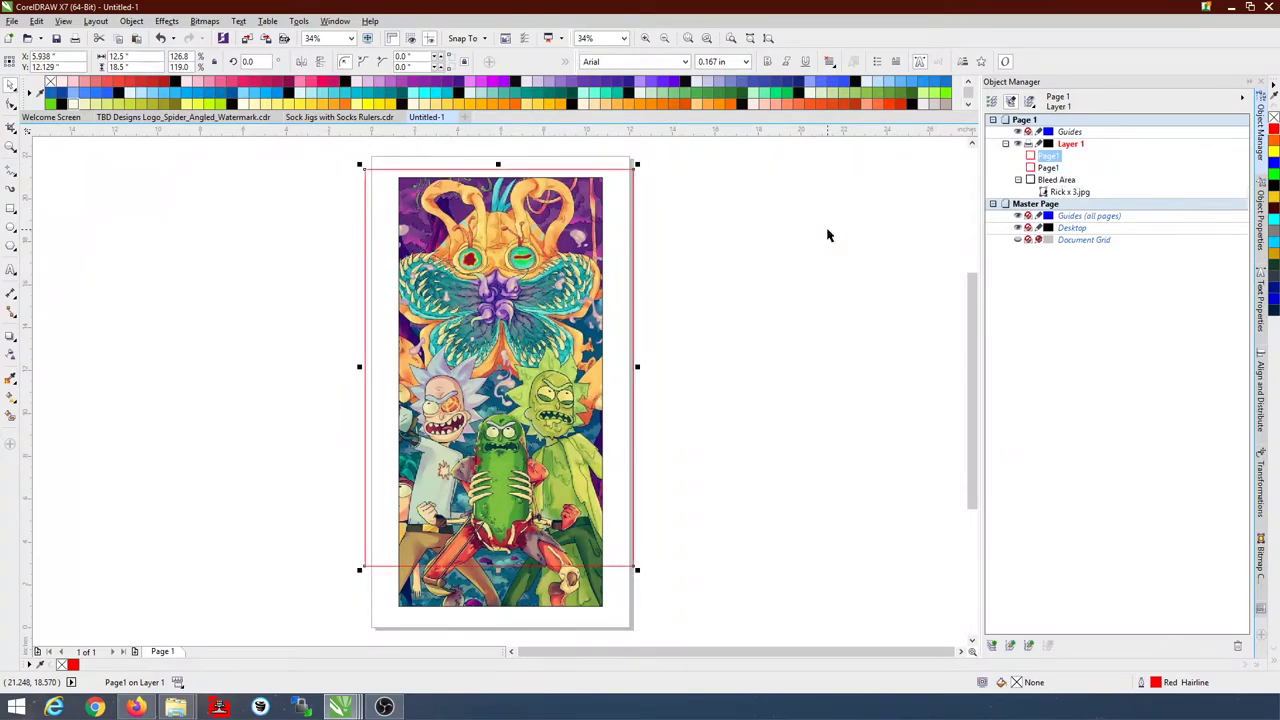
left_click(1051, 172)
right_click(1051, 172)
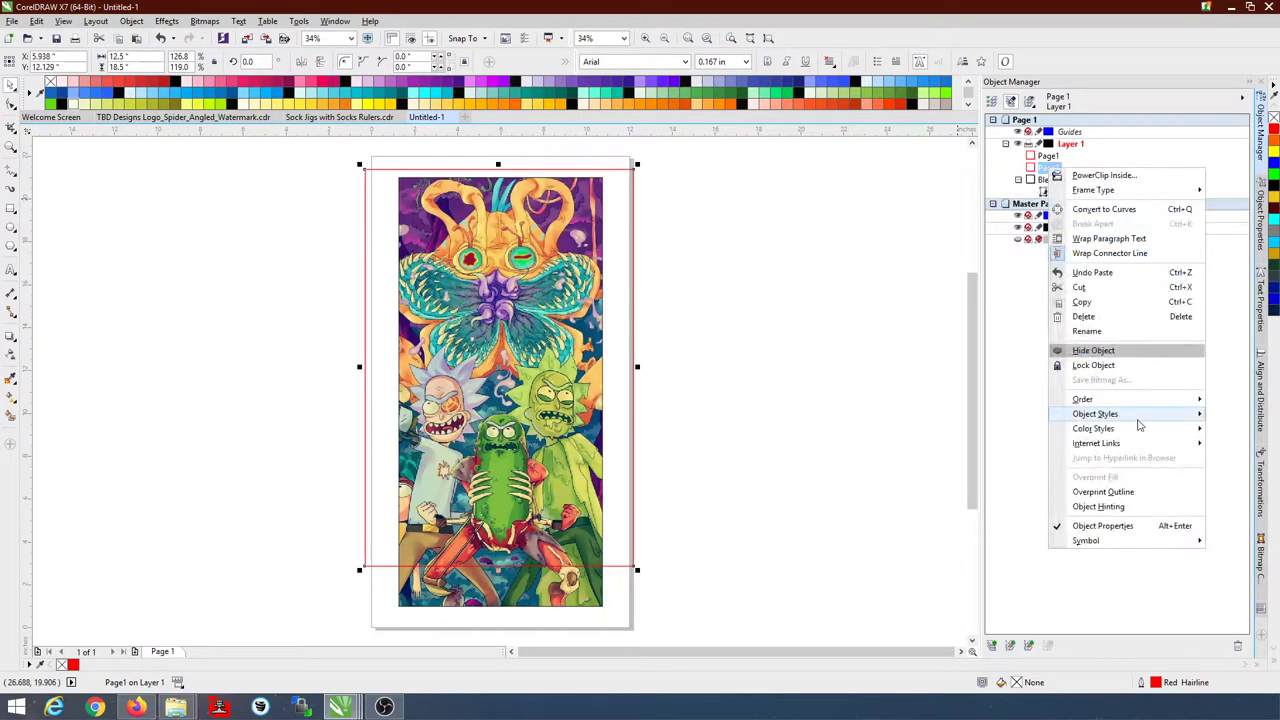
left_click(1105, 331)
left_click(1064, 170)
type("_1")
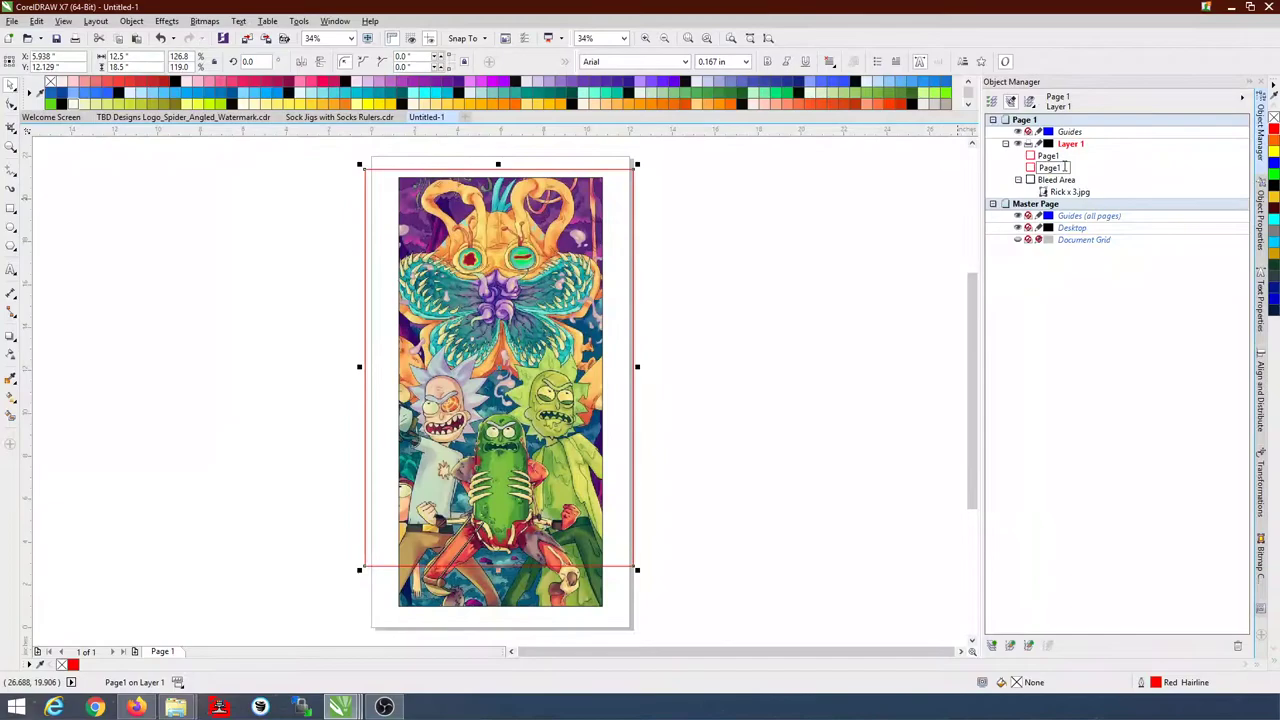
double_click(1058, 168)
left_click(1062, 168)
type("2")
key("Return")
right_click(1272, 160)
left_click(854, 420)
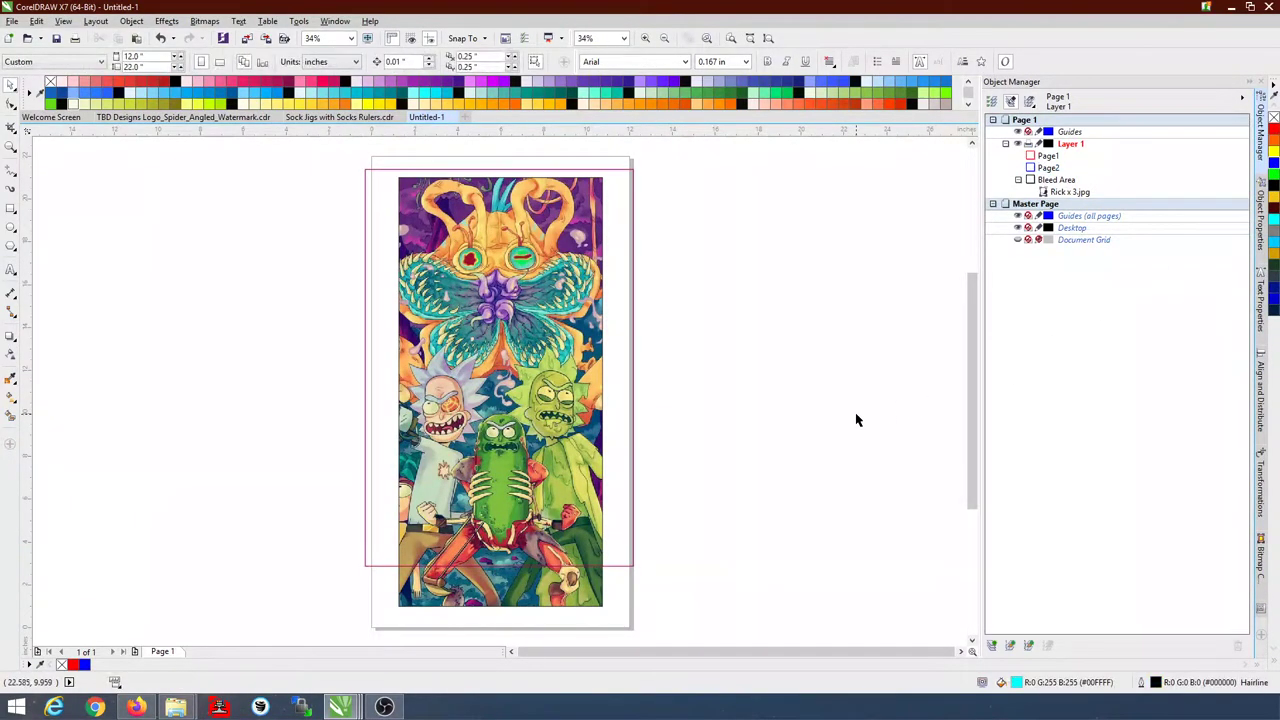
Step: Move the red frame down past the artwork's lower edge and centre both page frames horizontally on the page
left_click(1050, 168)
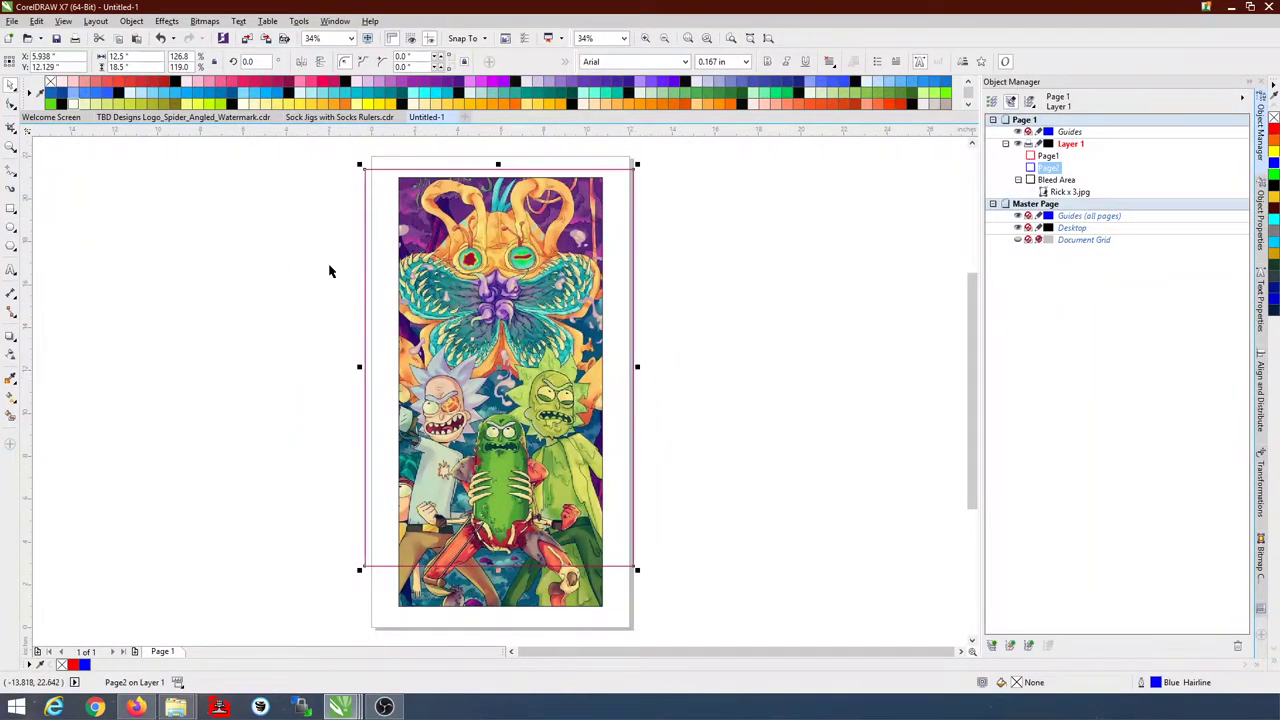
left_click_drag(615, 567, 613, 603)
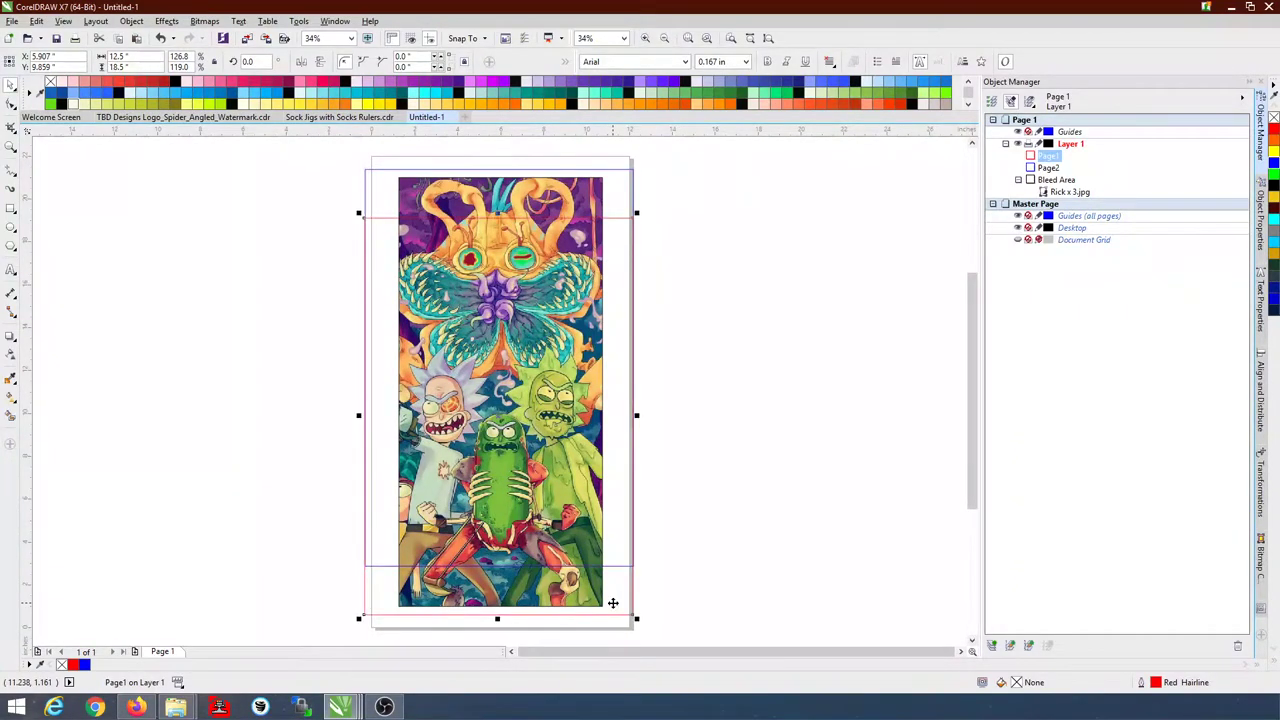
left_click(1050, 168, "shift")
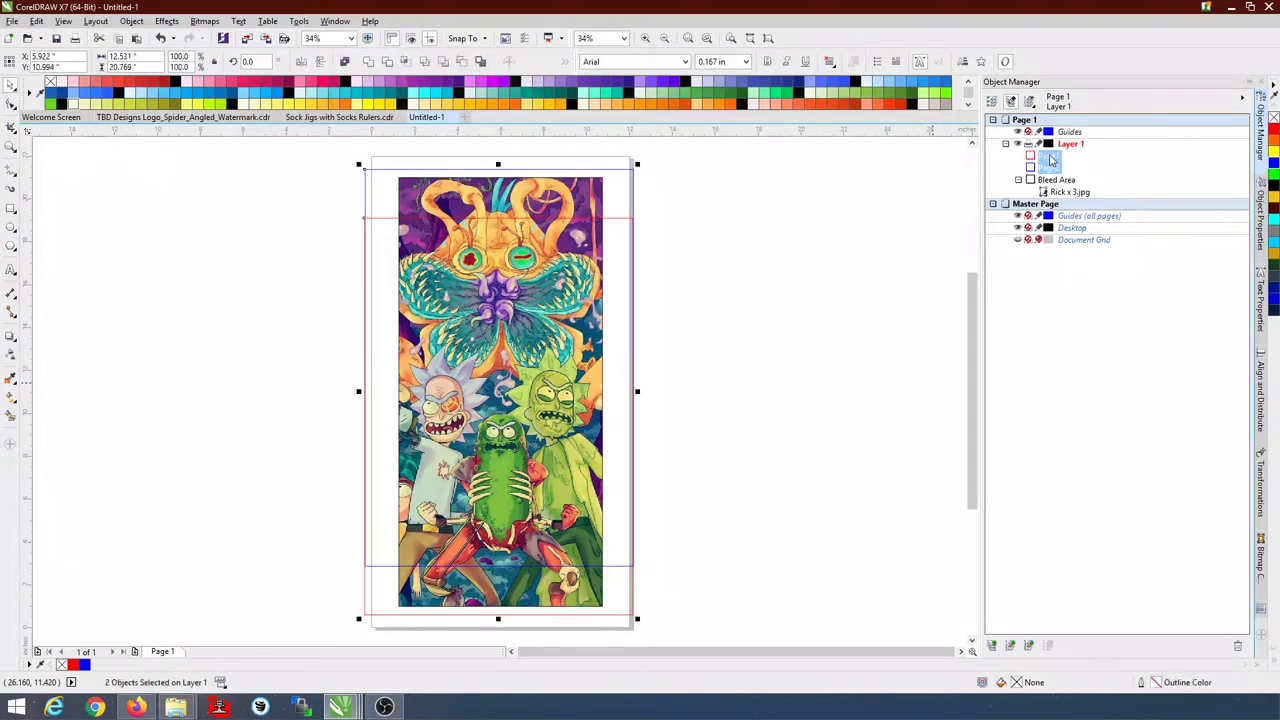
left_click(1261, 393)
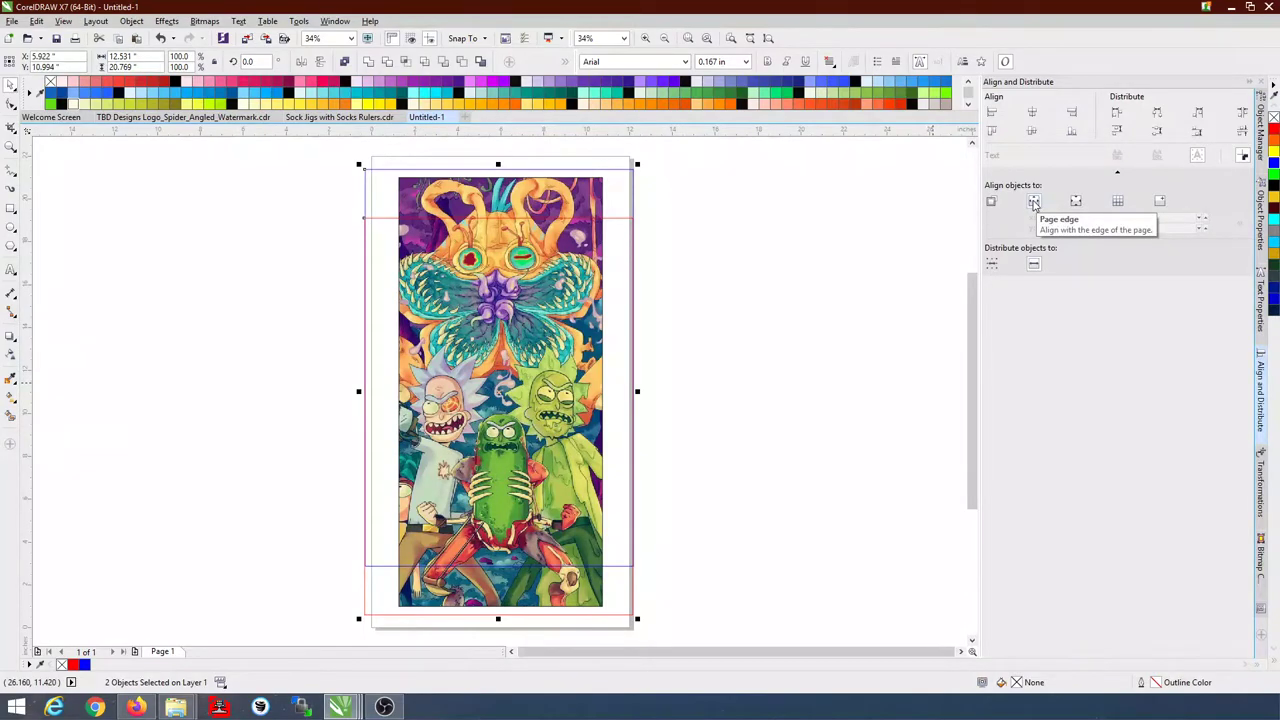
left_click(1034, 203)
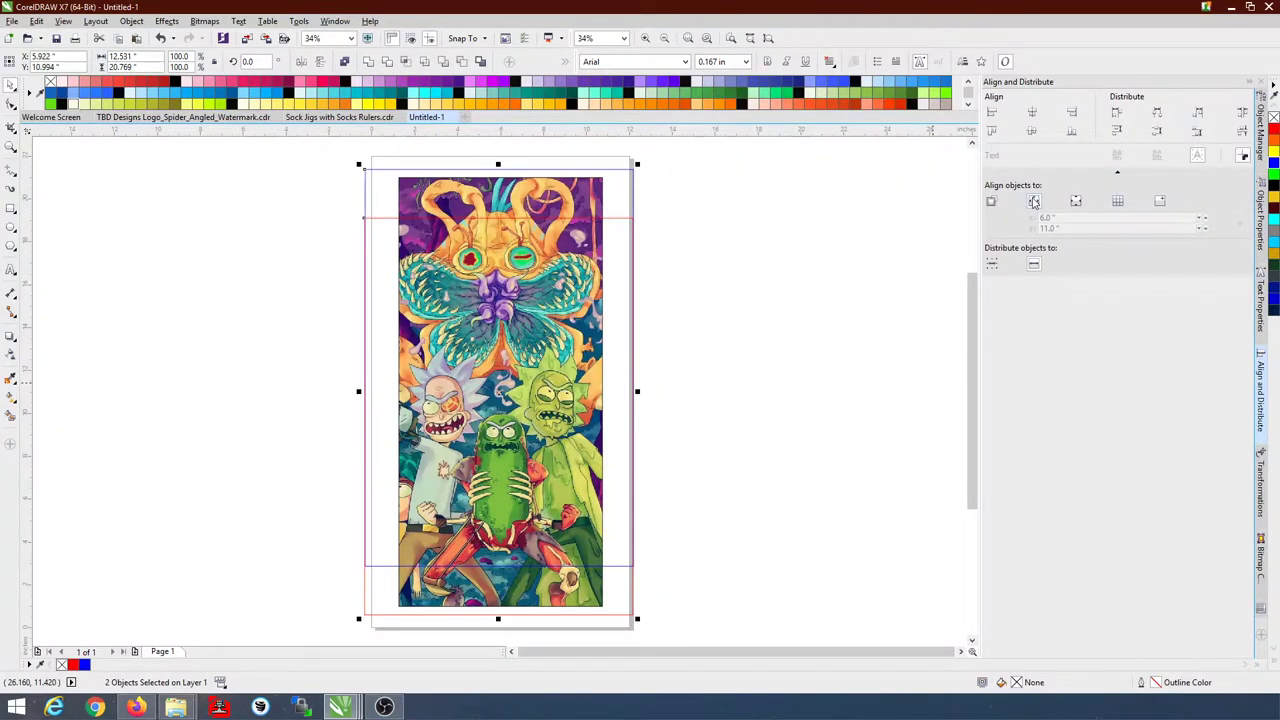
left_click(1033, 115)
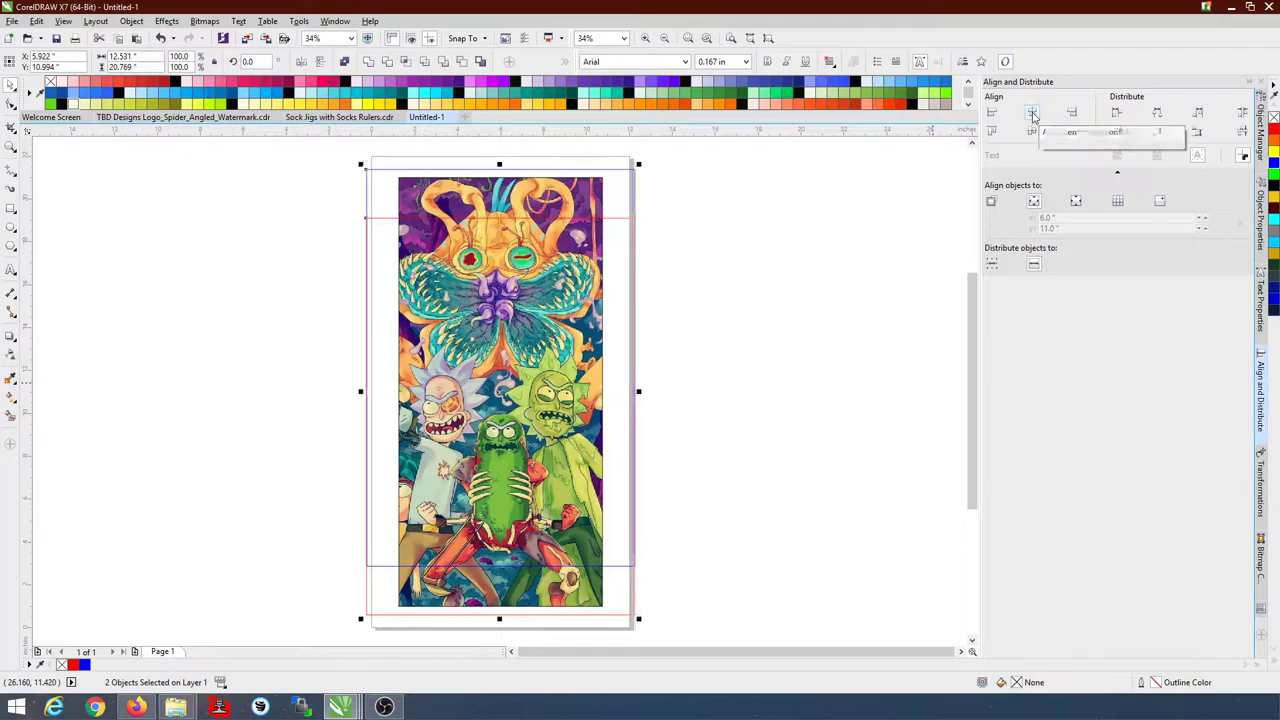
left_click(1261, 130)
left_click(768, 367)
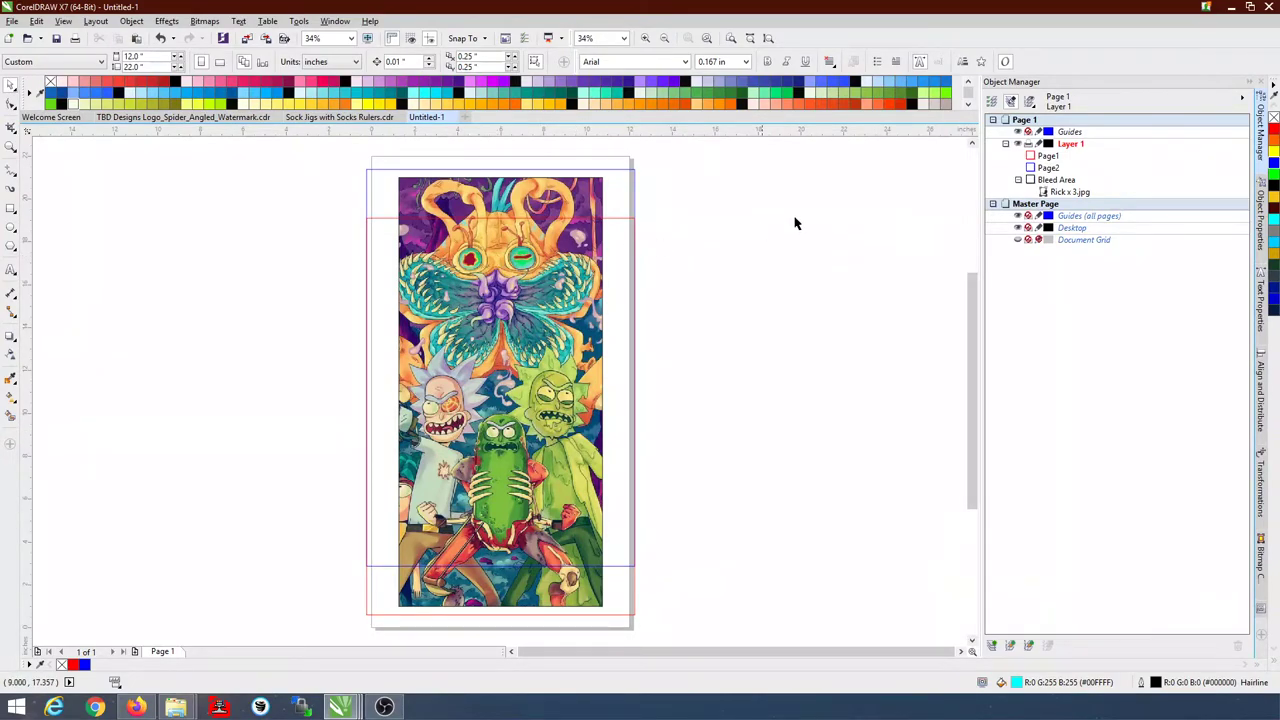
Step: Rename the blue frame covering the upper part of the artwork as Page1
left_click(1045, 168)
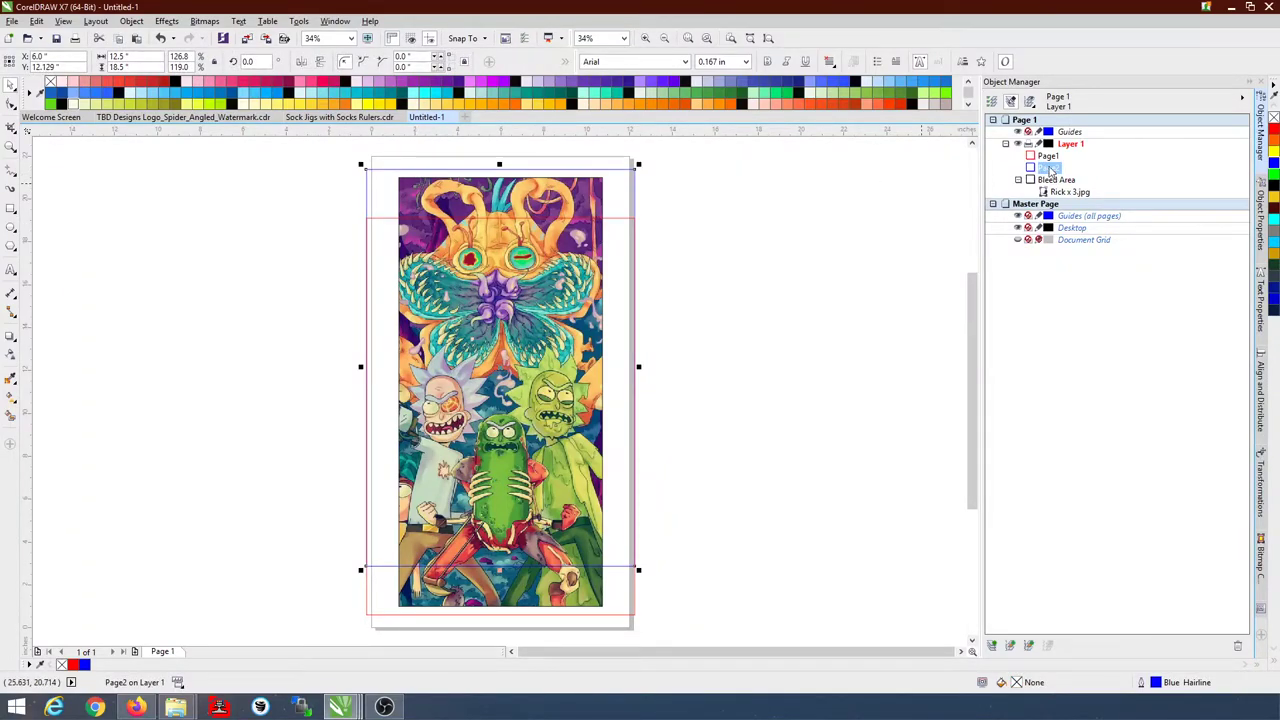
left_click(1047, 157)
left_click(1048, 168)
right_click(1053, 170)
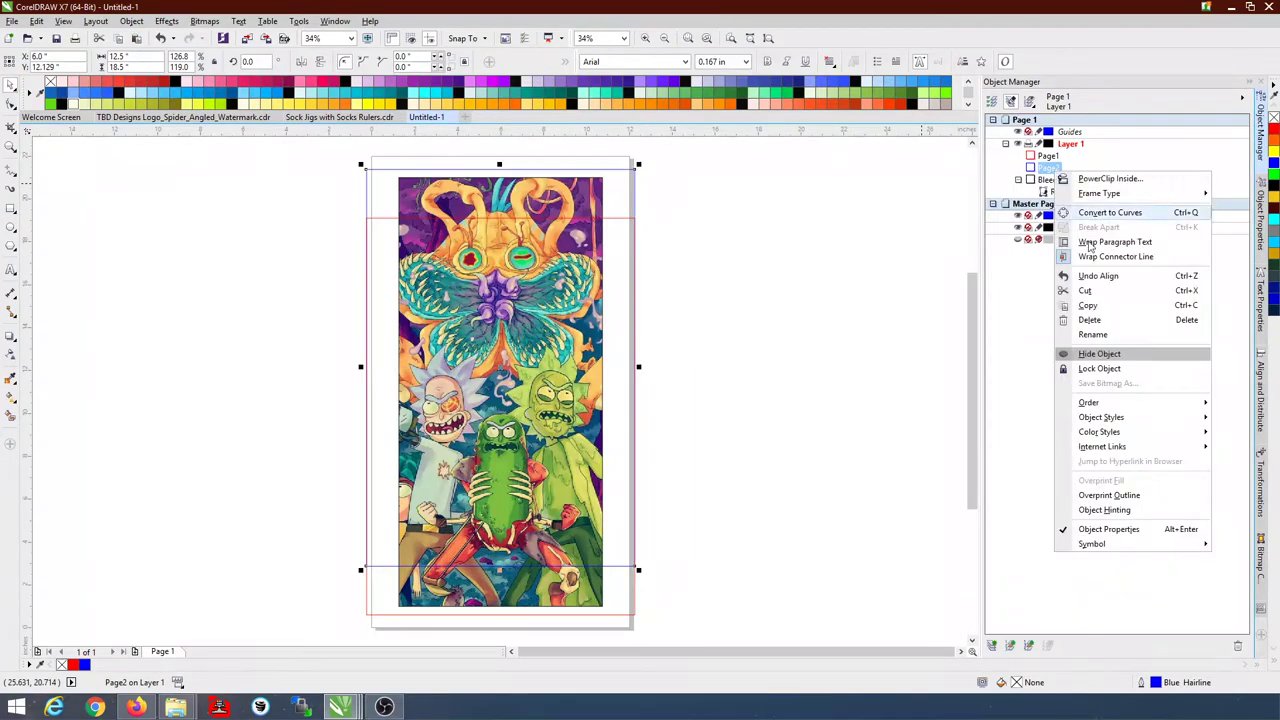
left_click(1096, 335)
key("End")
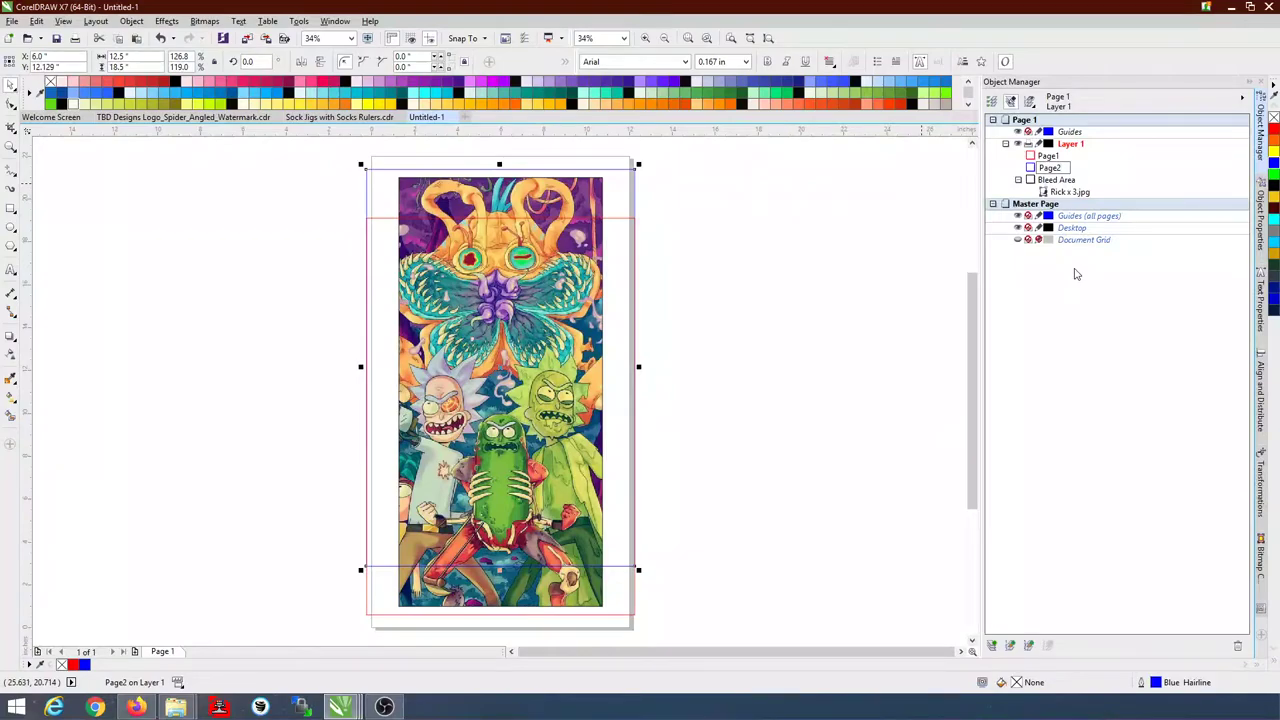
key("Return")
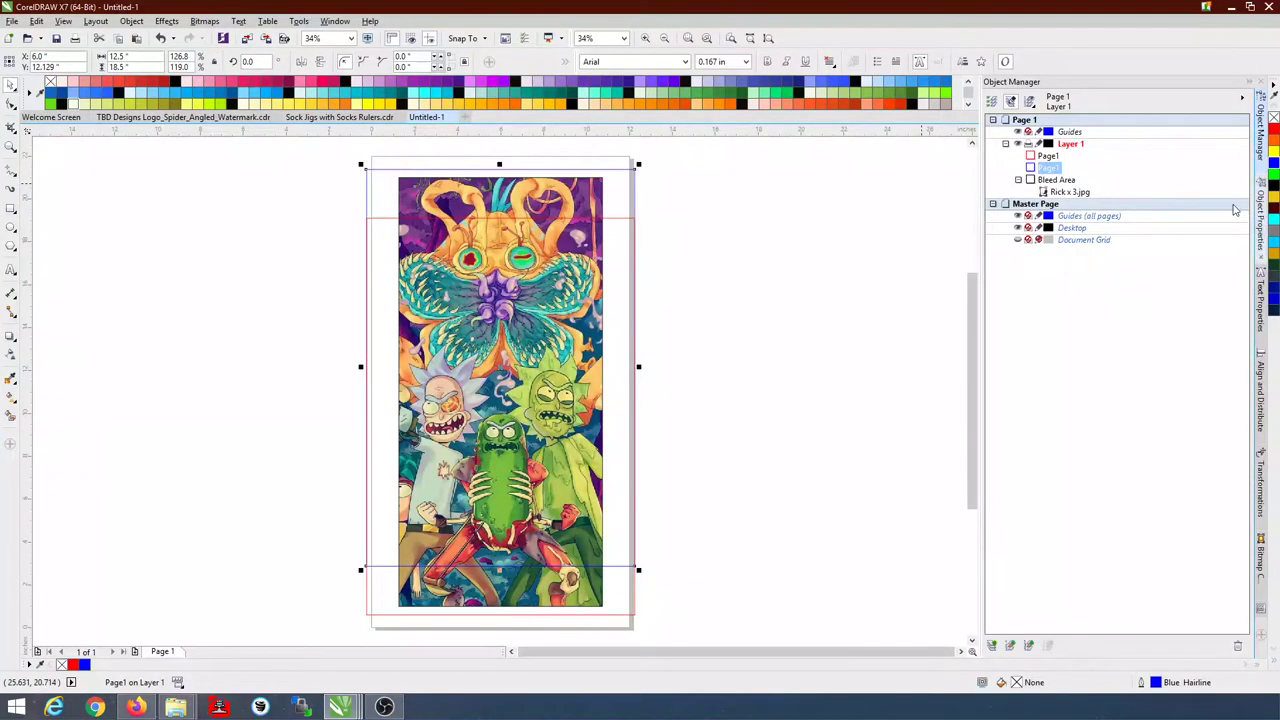
Step: Rename the red frame covering the lower part as Page2 and place it below the blue Page1 in the object order
left_click(1050, 157)
right_click(1052, 157)
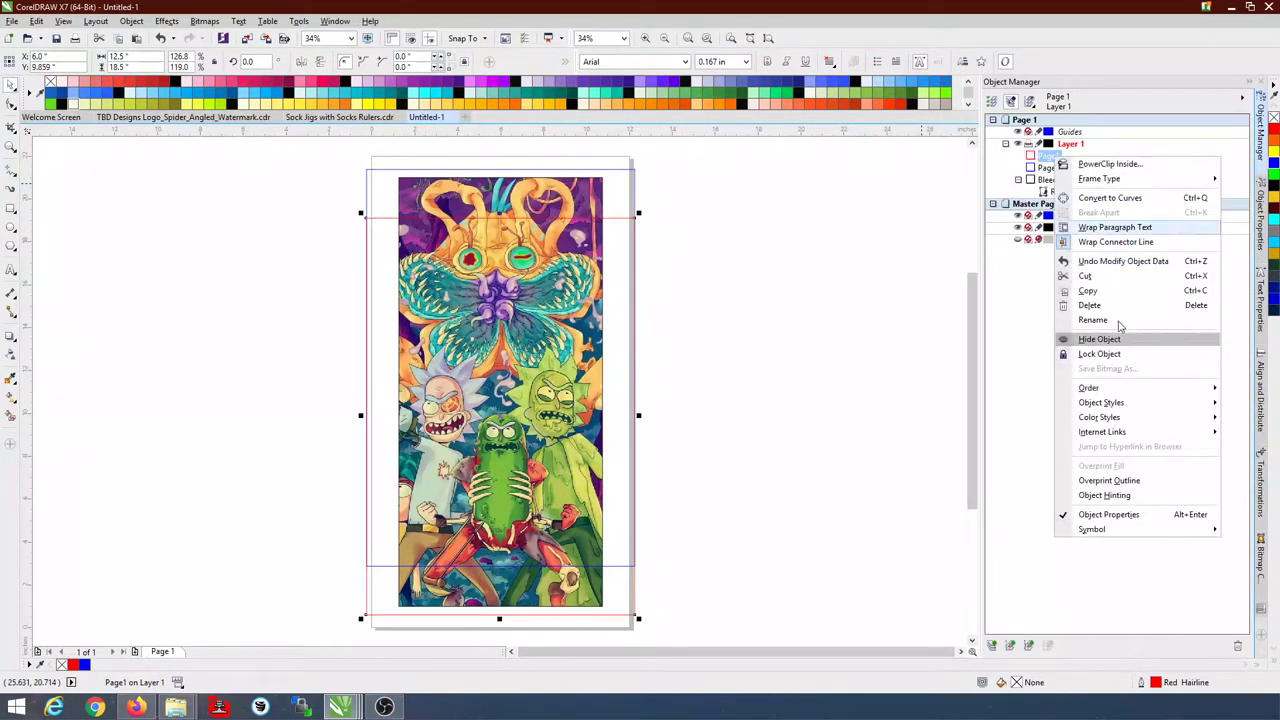
left_click(1092, 320)
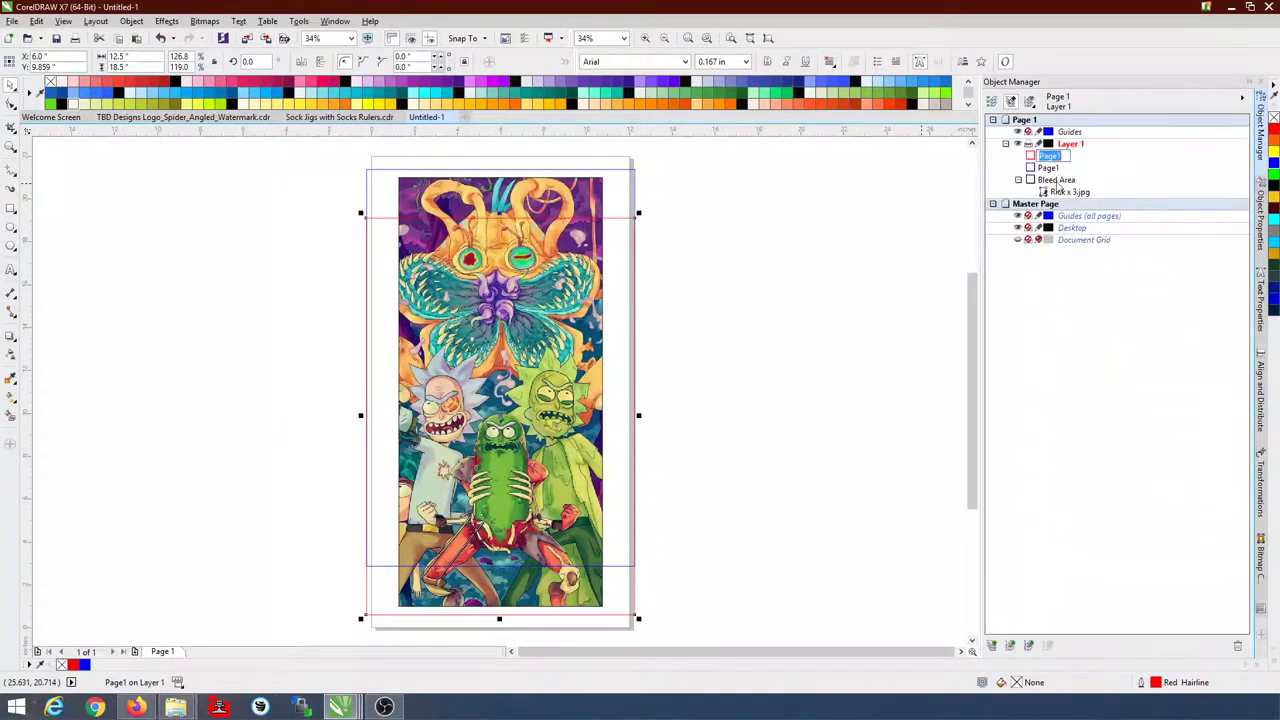
key("Return")
key("BackSpace")
type("2")
key("Return")
left_click_drag(1055, 158, 1057, 180)
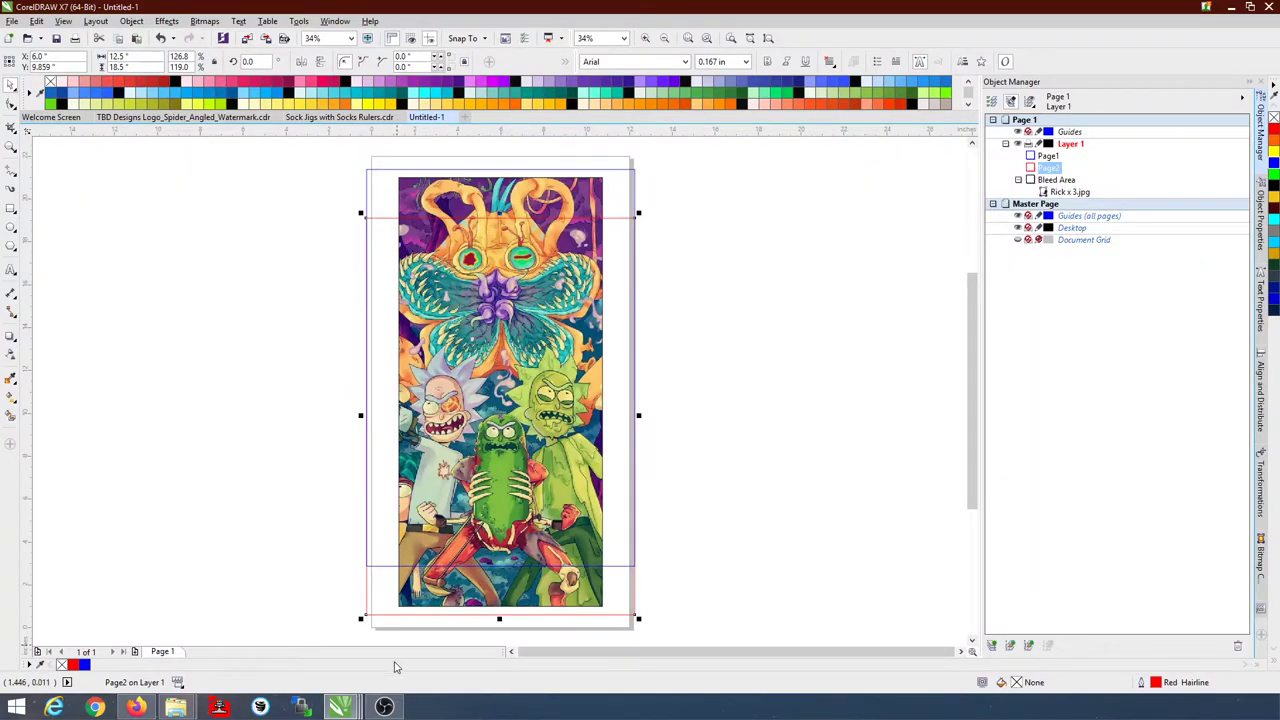
Step: Draw a small rectangle in the empty area beside the page and set its size to 0.3 by 0.3 inches
left_click(252, 510)
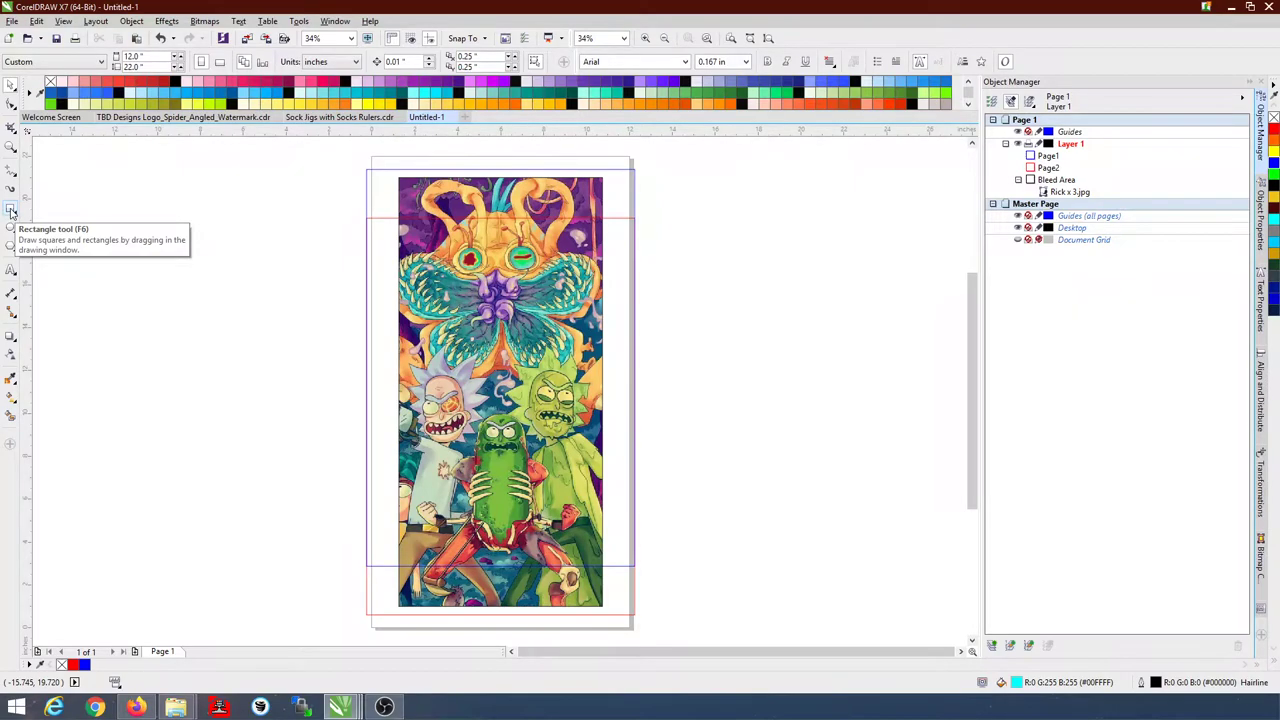
left_click(11, 209)
left_click_drag(168, 373, 182, 385)
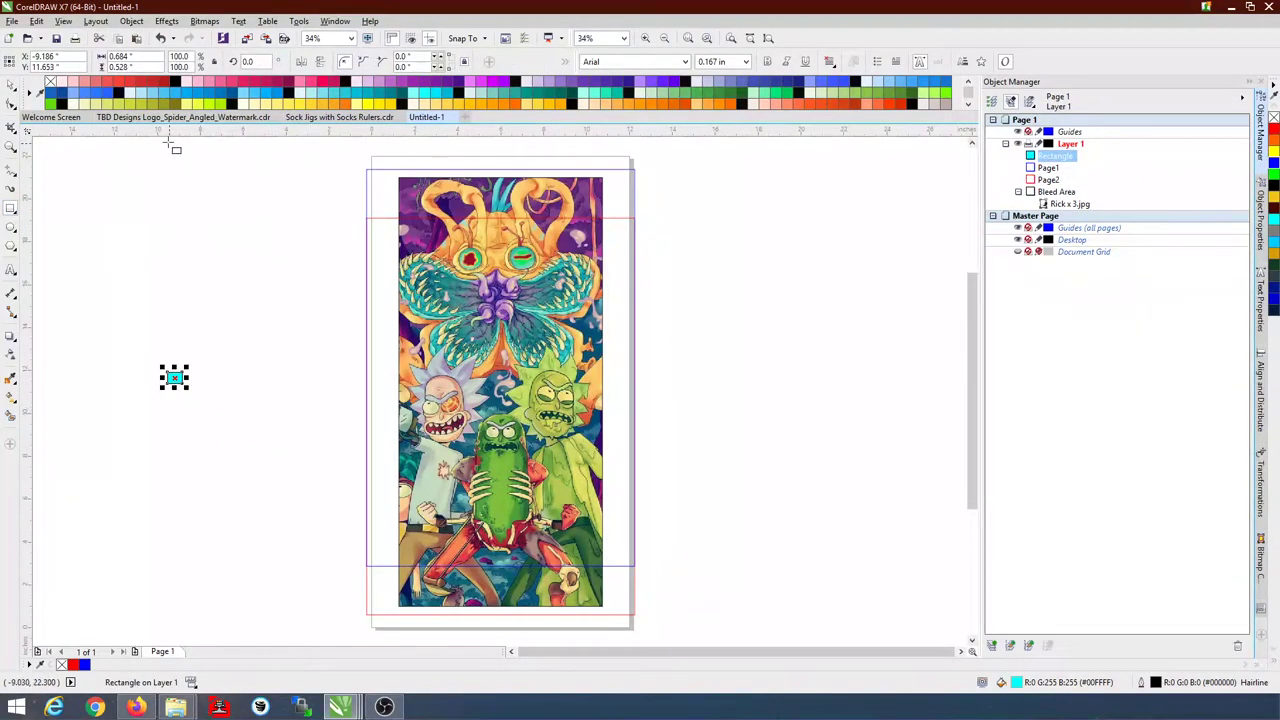
left_click_drag(138, 56, 103, 56)
type("0.3")
key("Return")
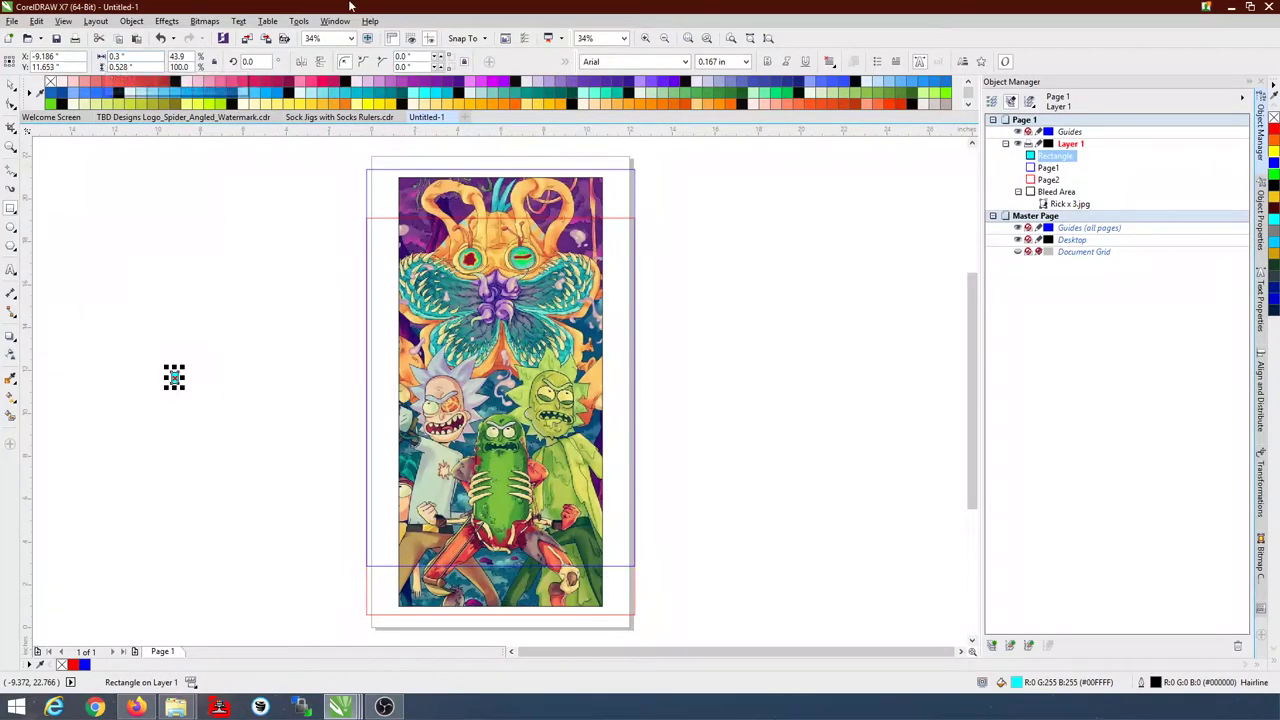
left_click_drag(146, 66, 82, 67)
type("0.3")
key("Return")
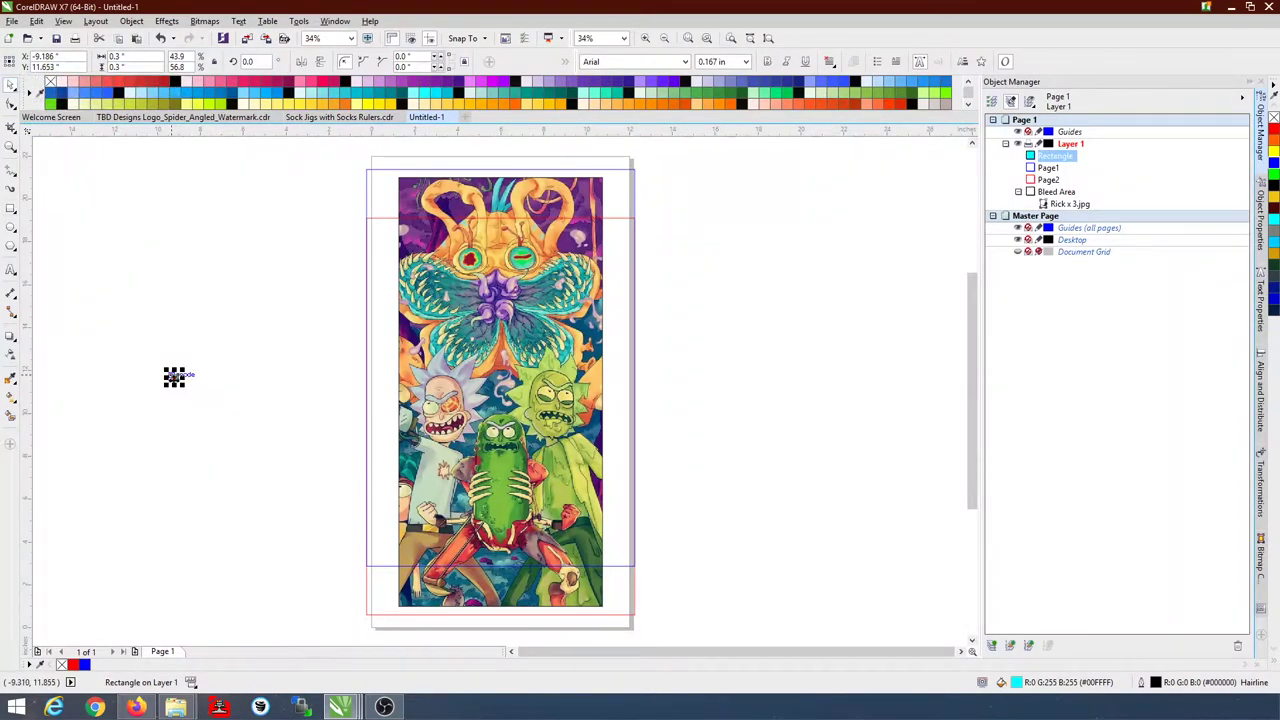
Step: Place the 0.3 inch square in the margin beside the artwork, resting on the blue Page1 frame's lower edge, at about X 0.358, Y 3.047 inches
left_click_drag(174, 377, 379, 562)
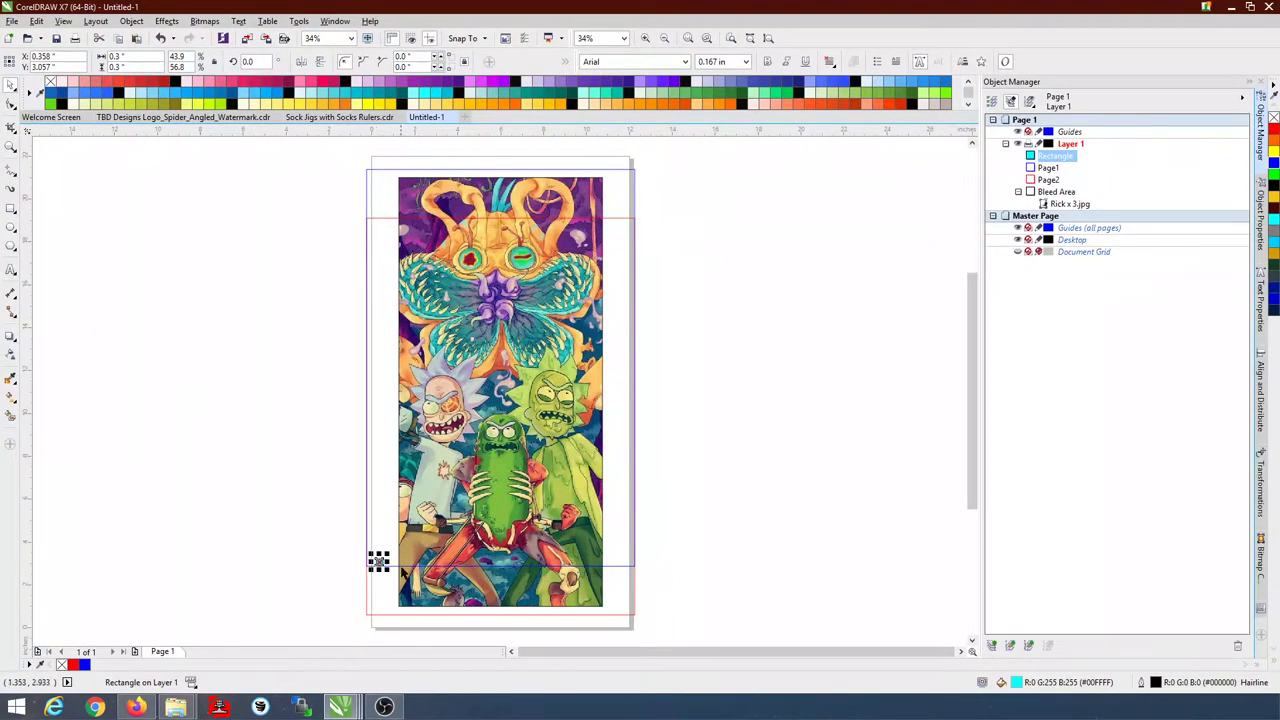
left_click(351, 39)
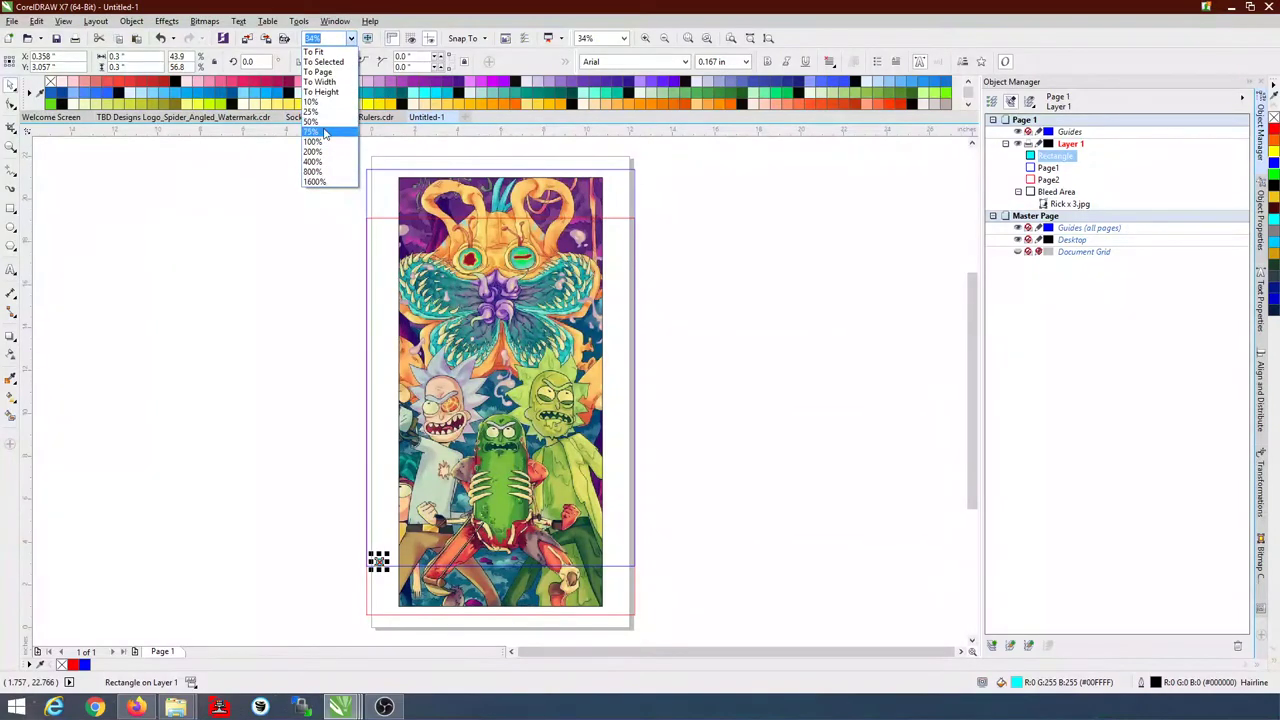
left_click(322, 131)
left_click_drag(965, 397, 958, 455)
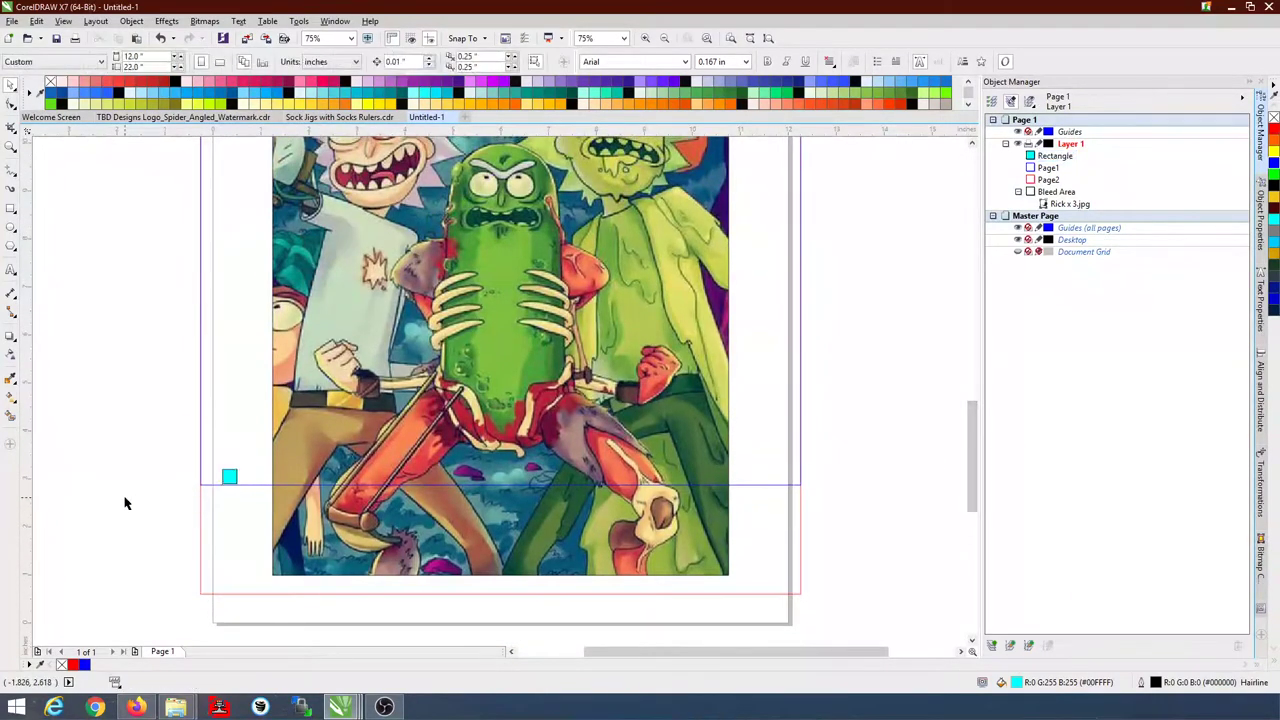
left_click_drag(238, 469, 239, 468)
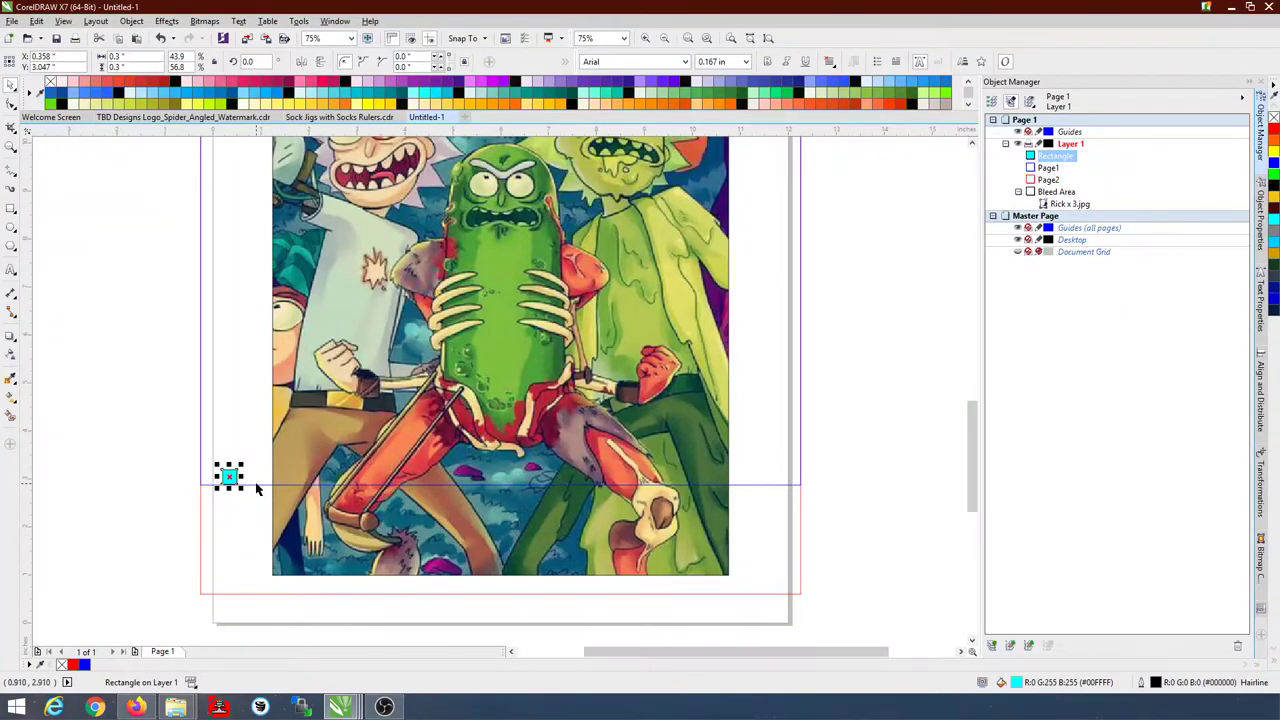
left_click(910, 580)
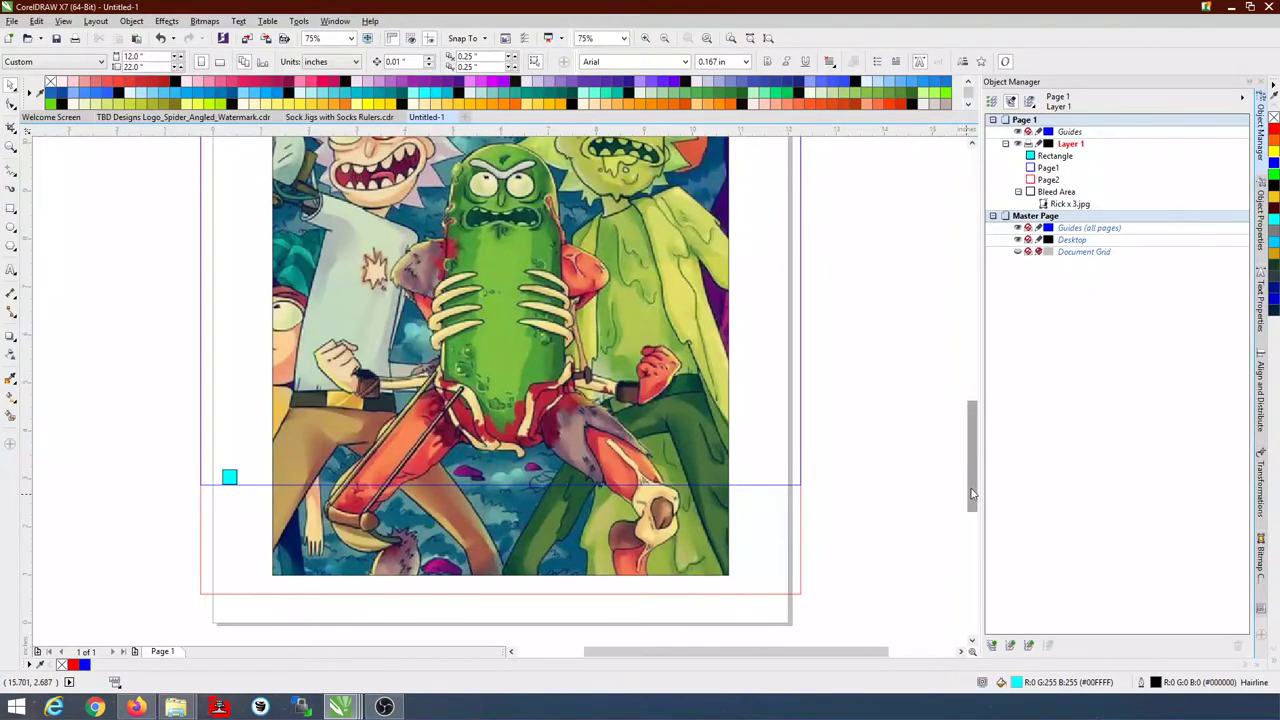
Step: Lower the red Page2 frame's upper edge to the top of the small square, making the frame about 2.592 inches high
left_click_drag(971, 492, 957, 371)
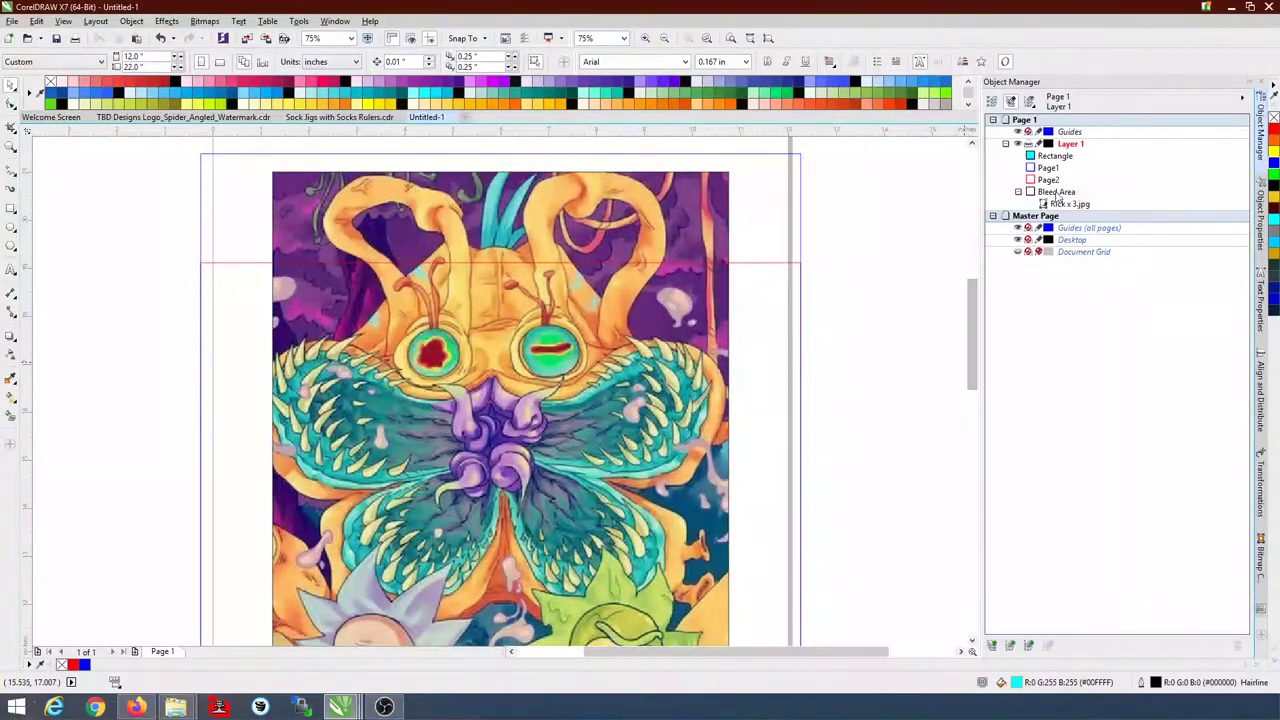
left_click(1050, 180)
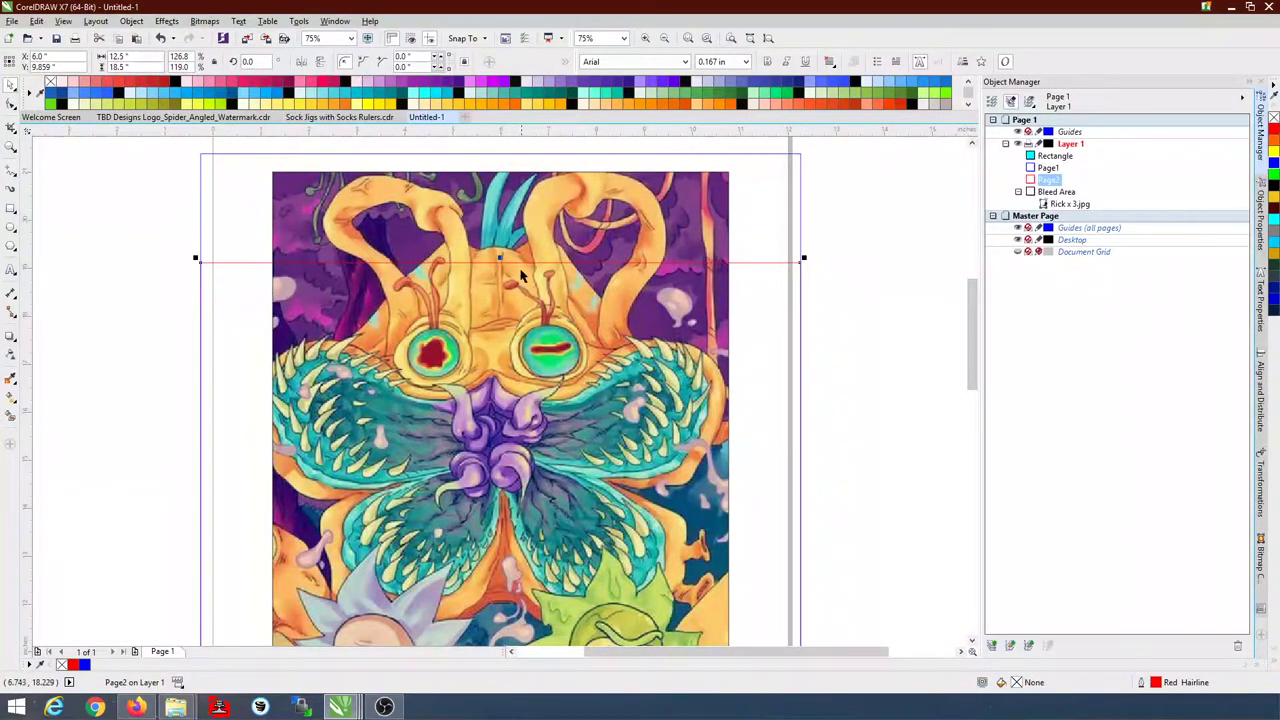
left_click_drag(501, 257, 549, 508)
left_click_drag(548, 526, 551, 532)
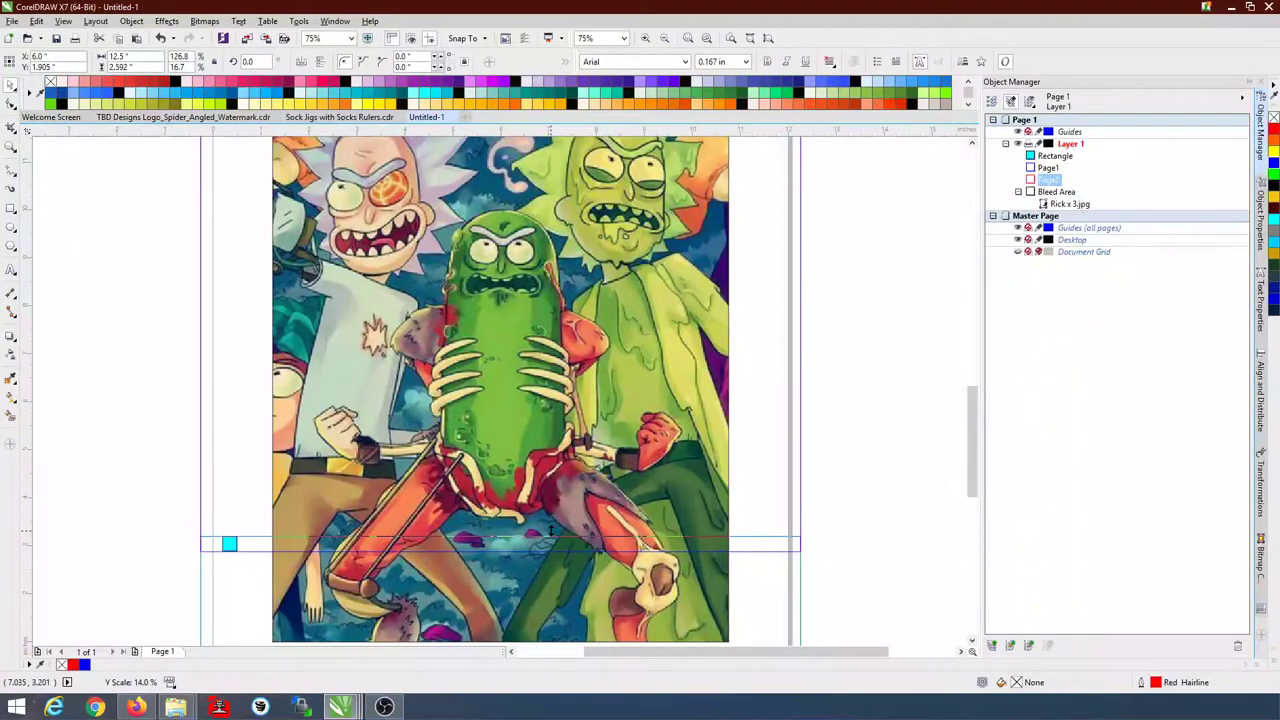
left_click_drag(550, 530, 551, 532)
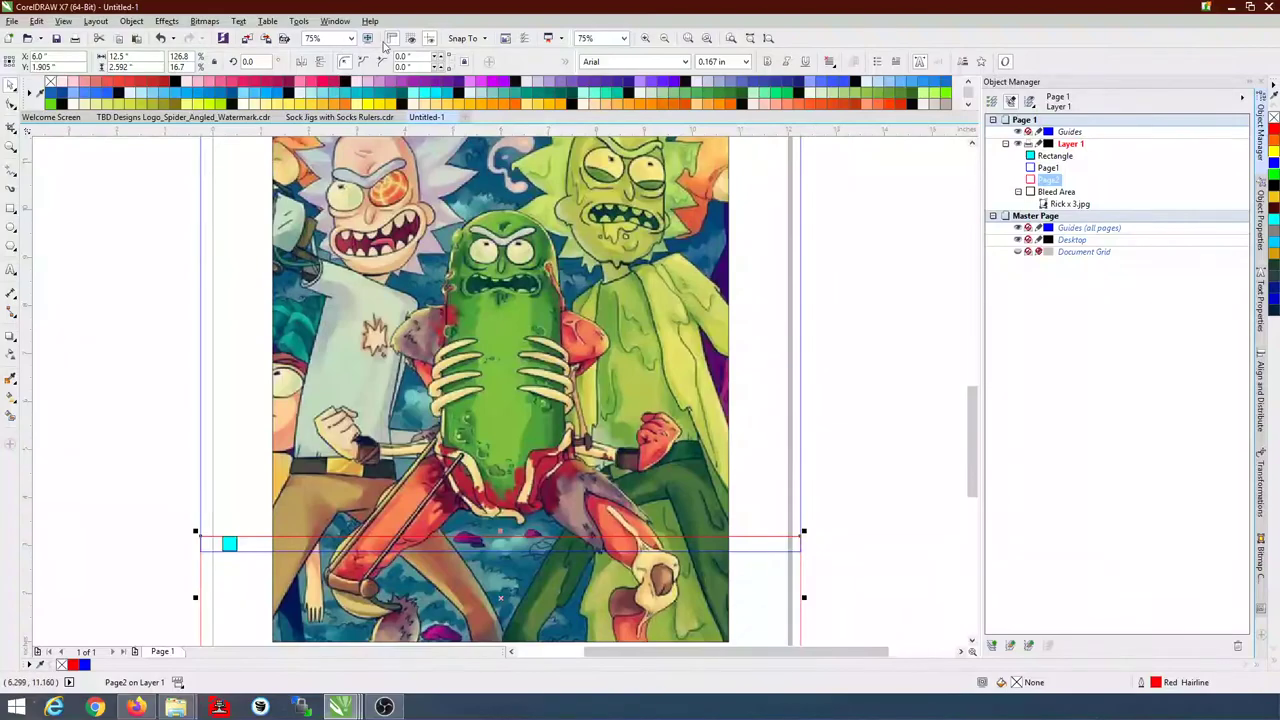
left_click(352, 38)
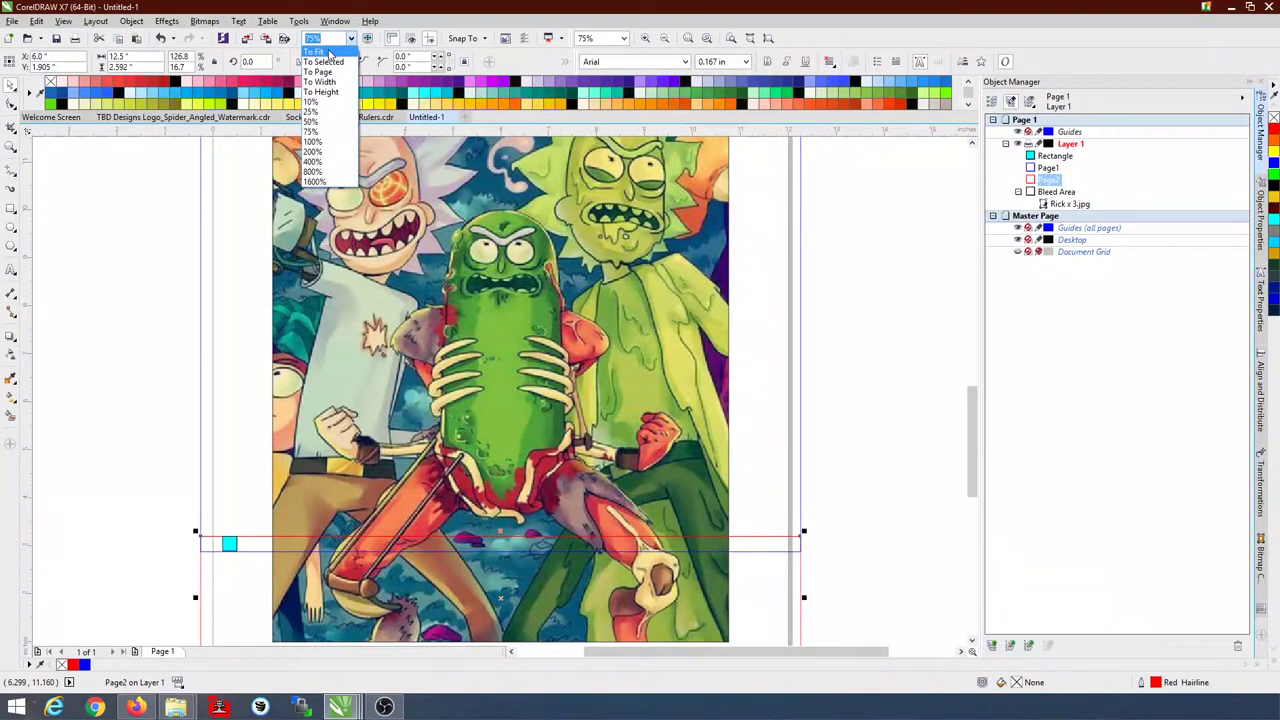
Step: Delete the small cyan spacer square beside the artwork
left_click(320, 57)
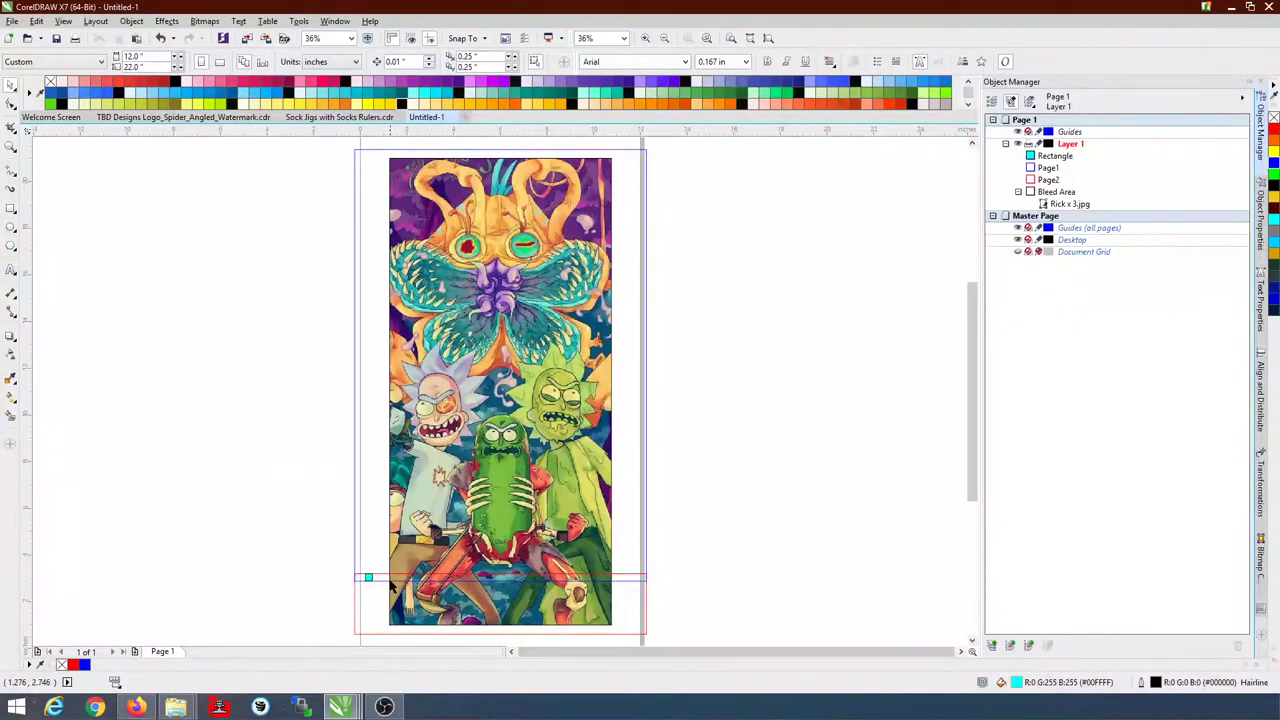
left_click(1055, 157)
key("Delete")
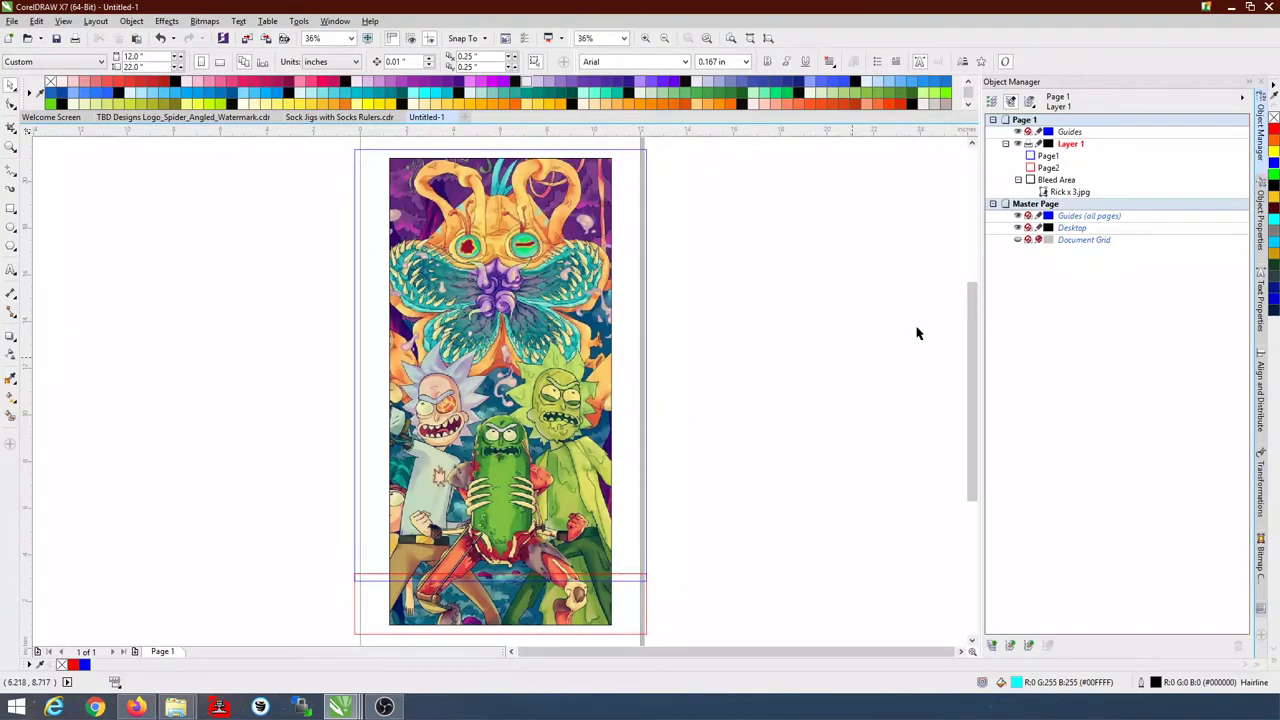
Step: Duplicate the Rick x 3.jpg image clipped in the Bleed Area and send the copy behind all other objects
left_click(1072, 193)
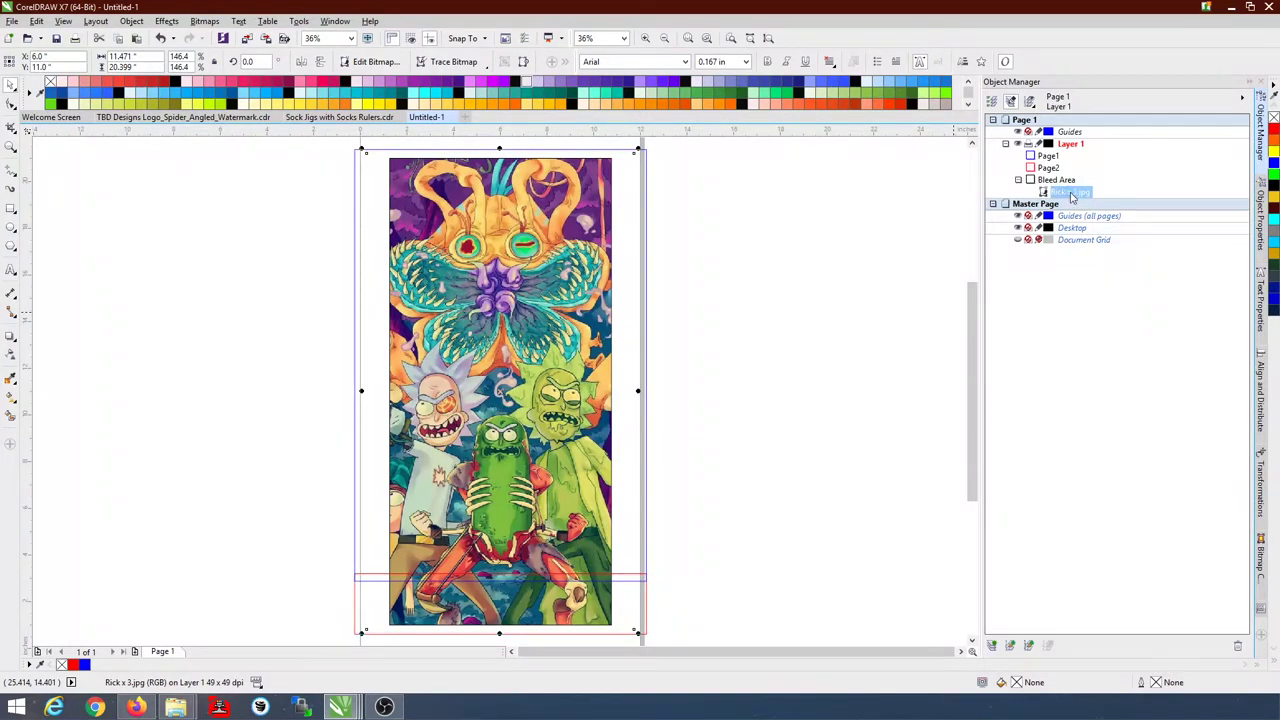
key("ctrl+v")
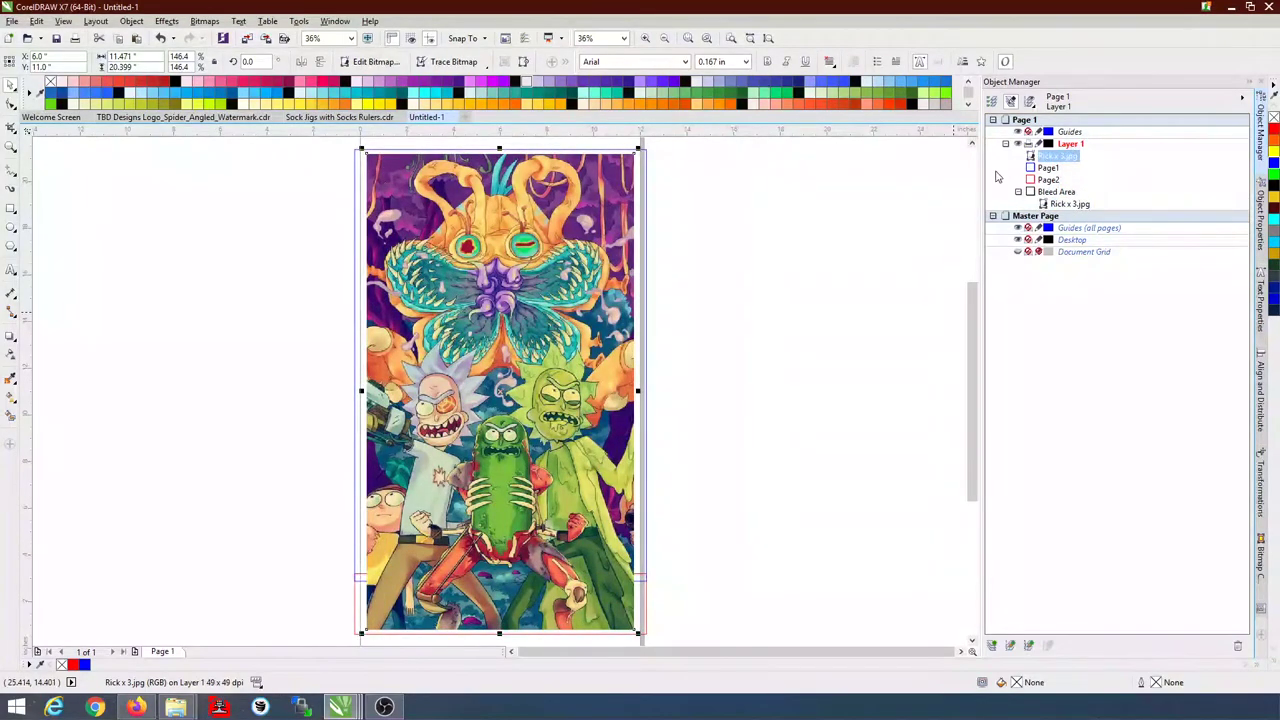
left_click_drag(1042, 160, 1058, 210)
key("shift+Page_Down")
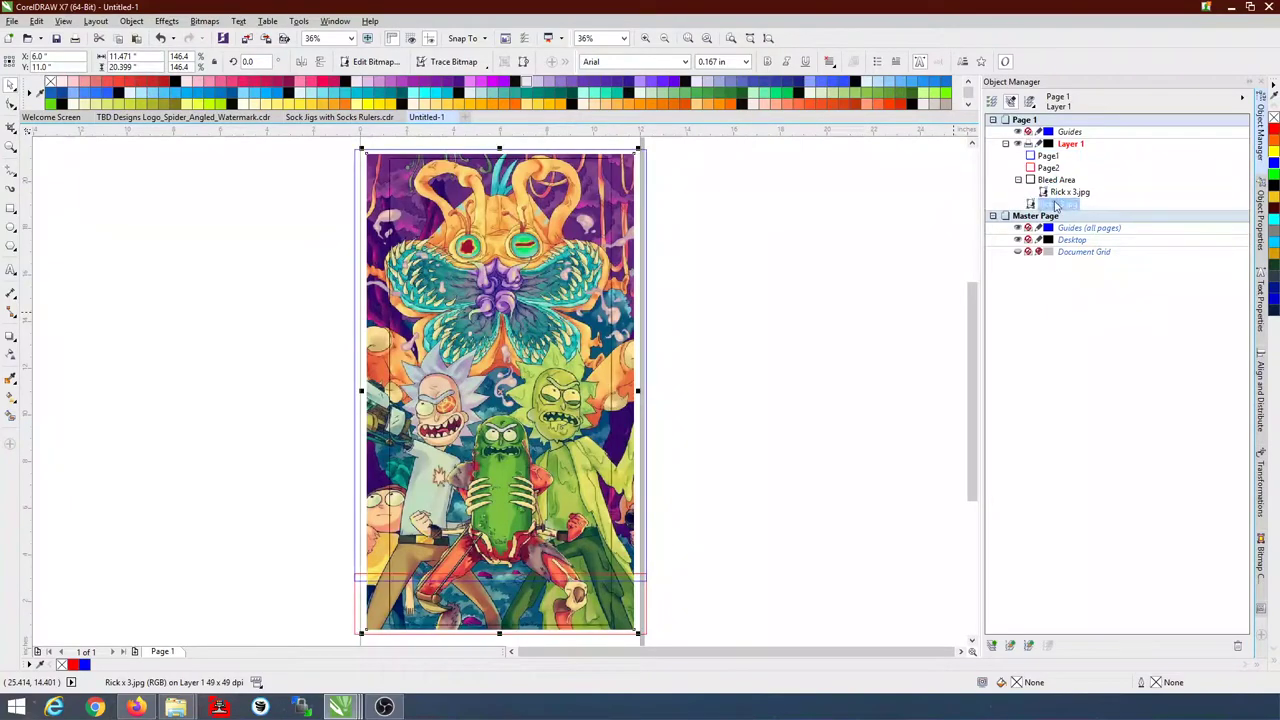
left_click(914, 242)
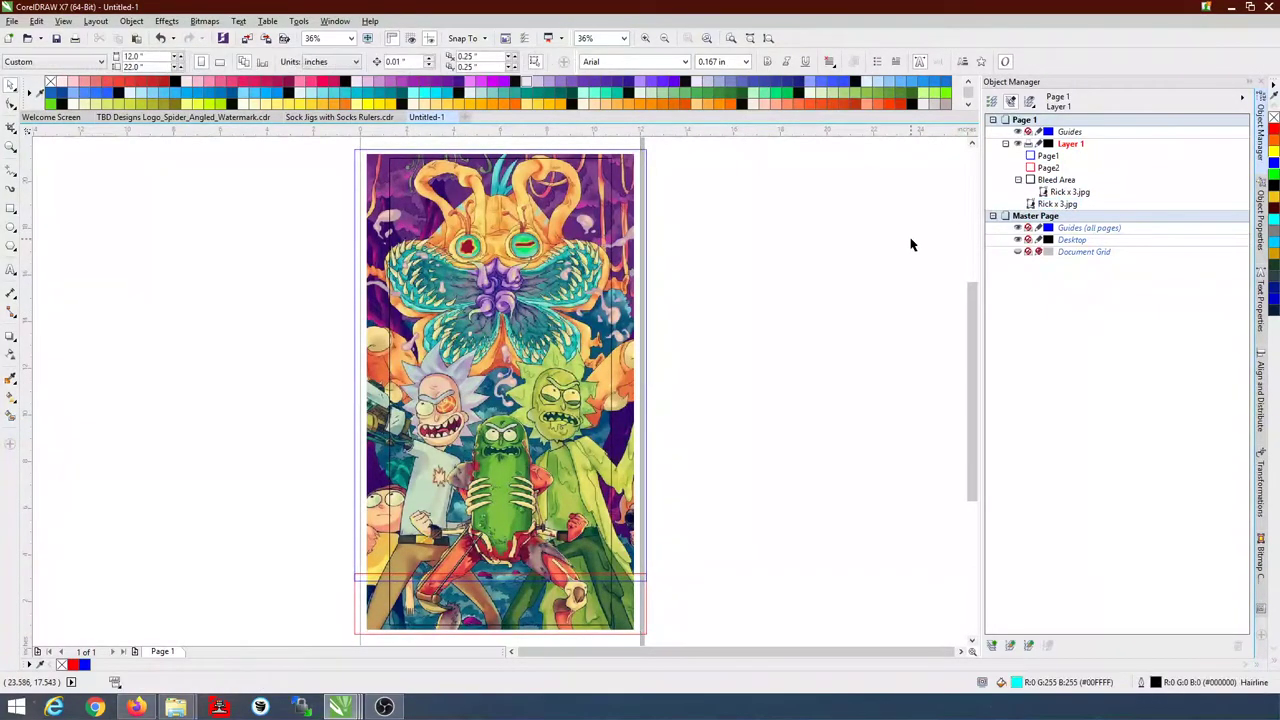
Step: Delete the loose Rick x 3.jpg copy lying behind the Bleed Area
left_click(1073, 193)
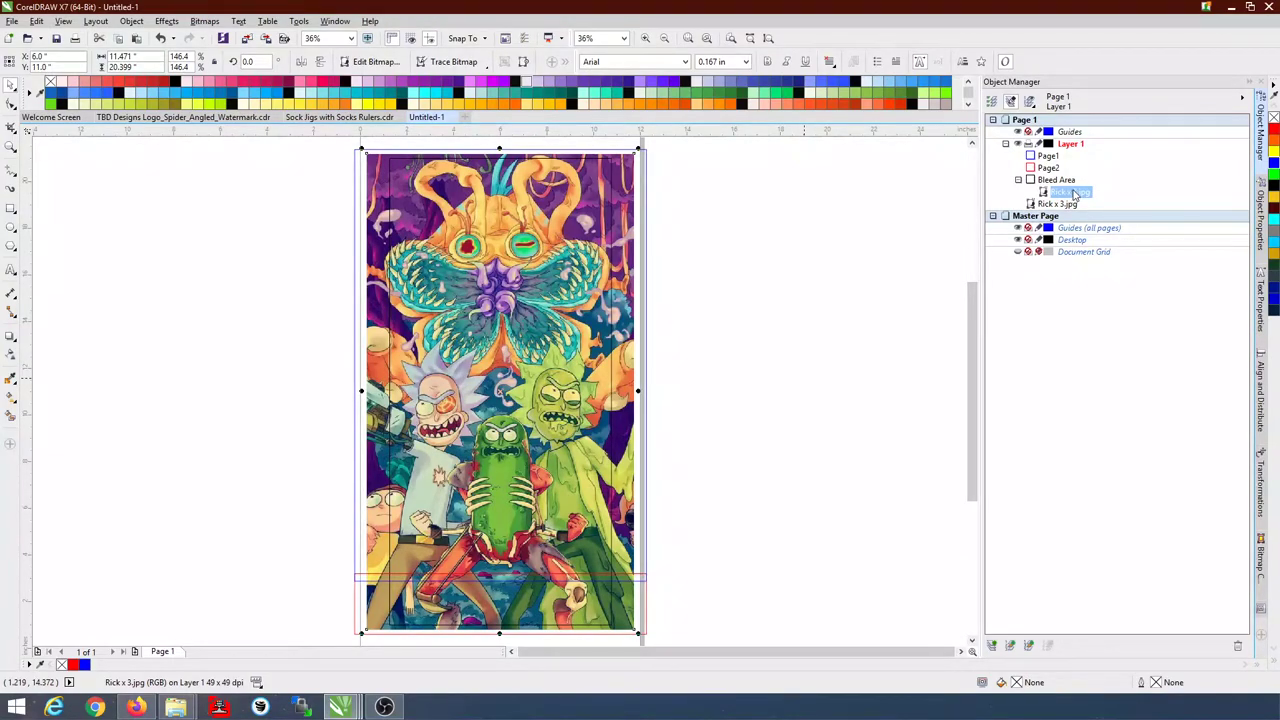
right_click(1075, 193)
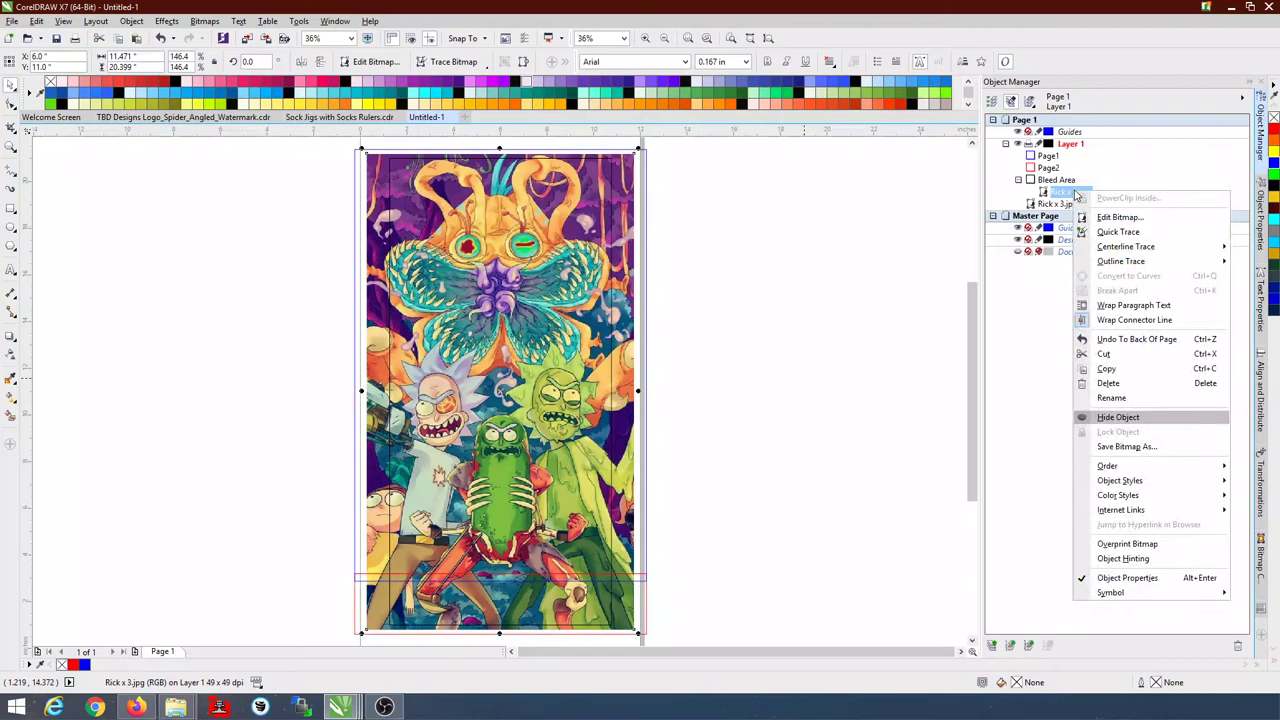
left_click(1077, 193)
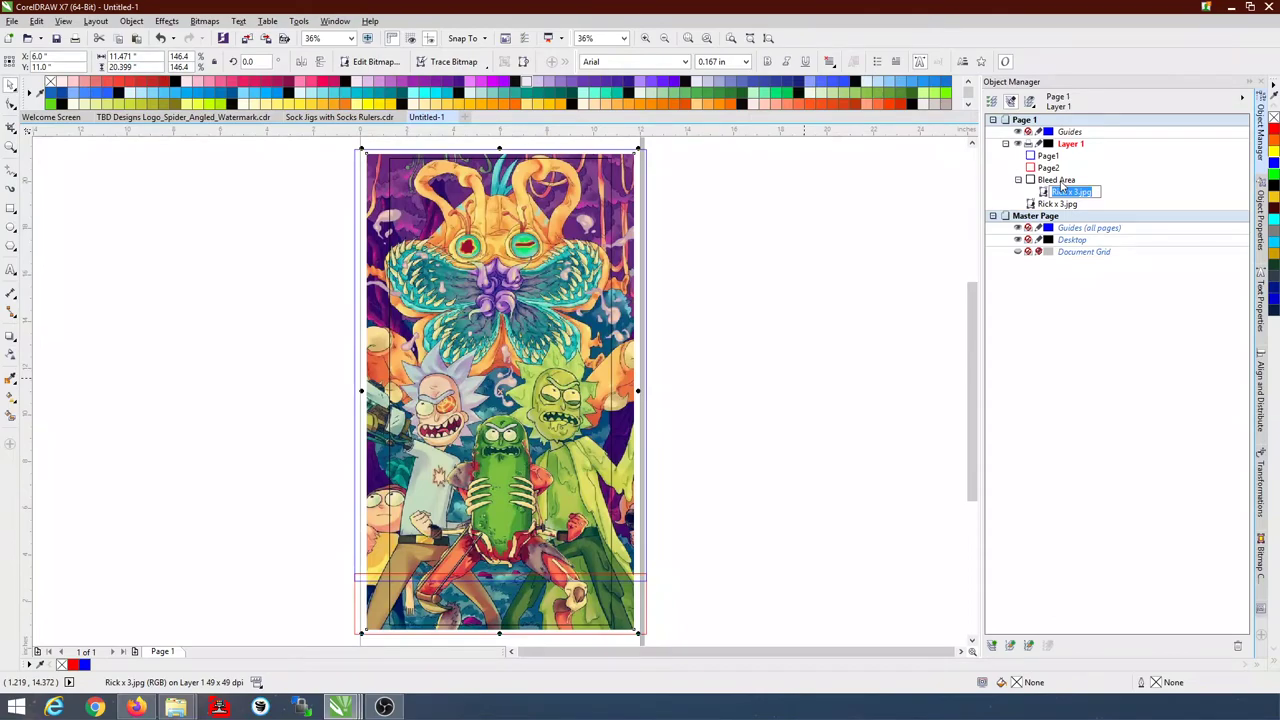
left_click(1070, 205)
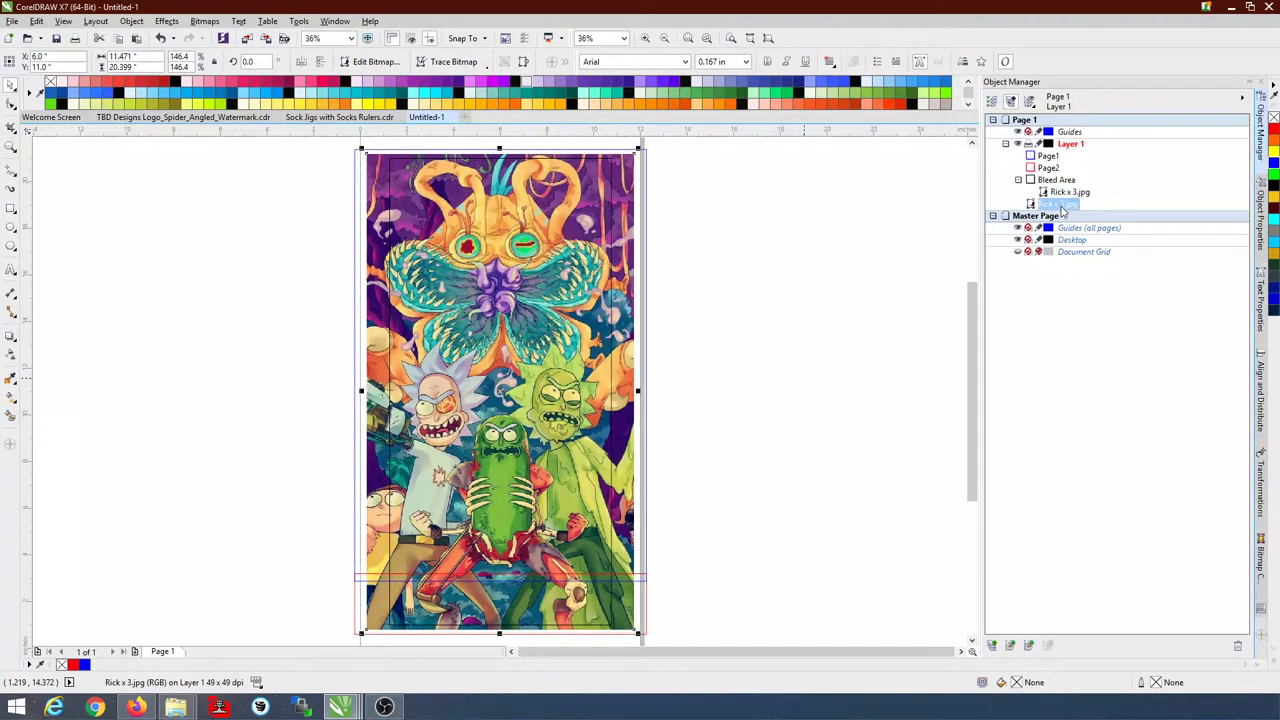
key("Delete")
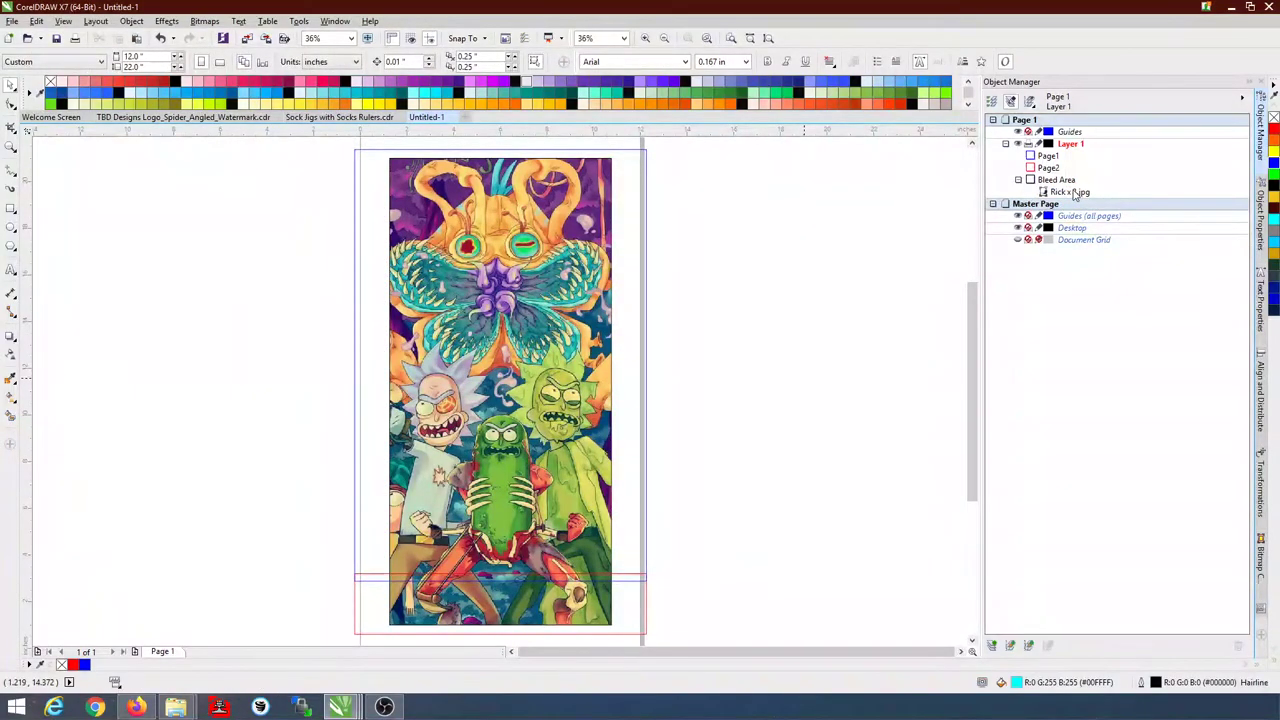
left_click(1073, 193)
right_click(1073, 193)
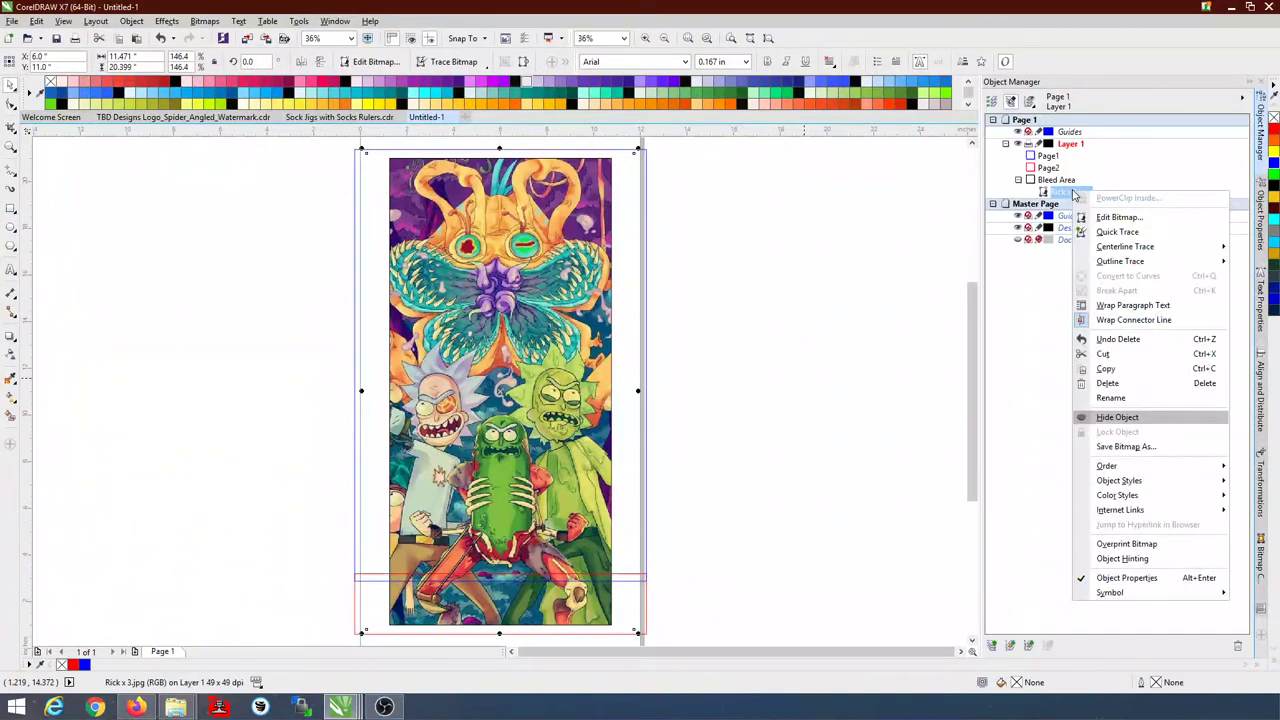
left_click(1110, 367)
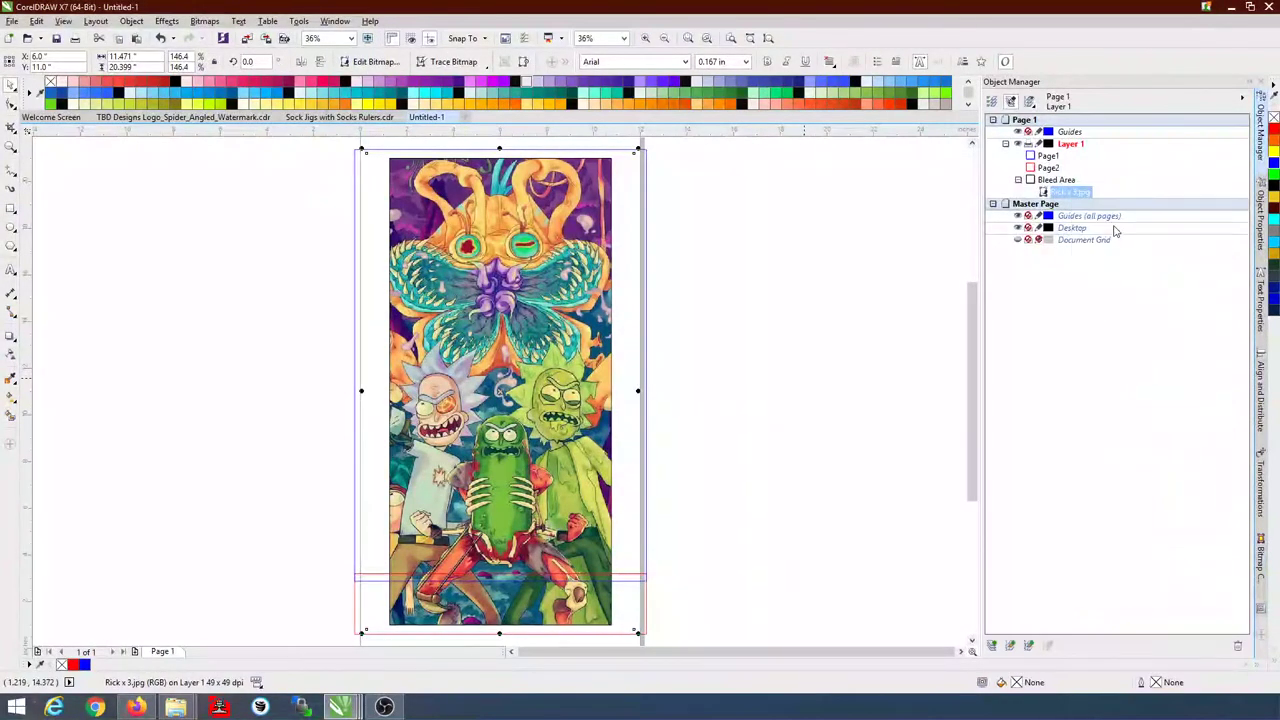
key("Escape")
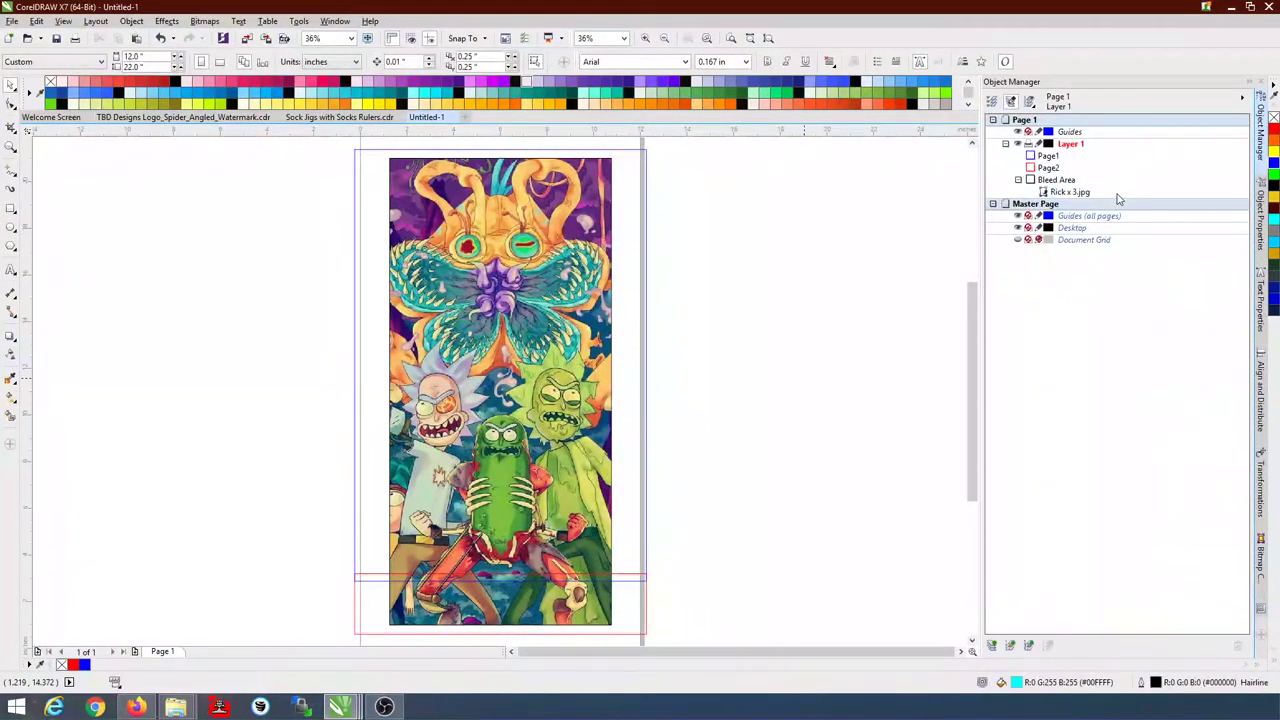
Step: Duplicate the whole Bleed Area PowerClip with its image and send the copy behind all other objects
left_click(1063, 182)
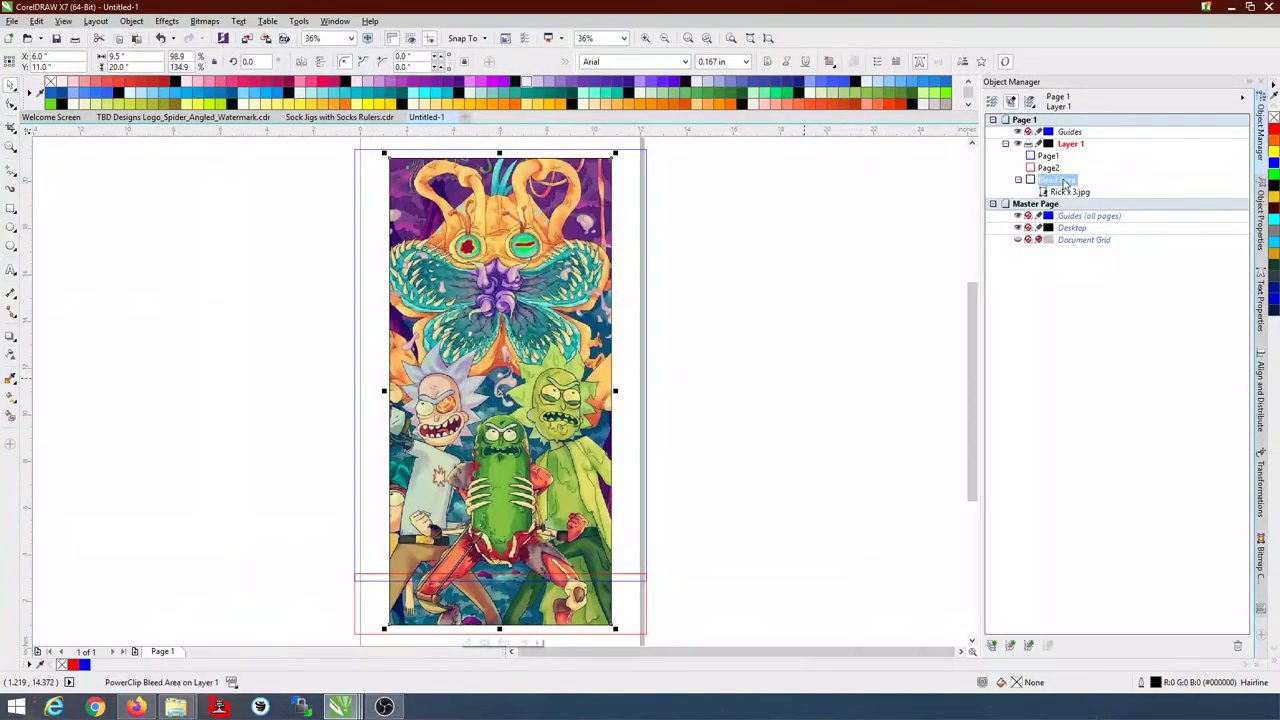
left_click(1145, 193)
key("ctrl+v")
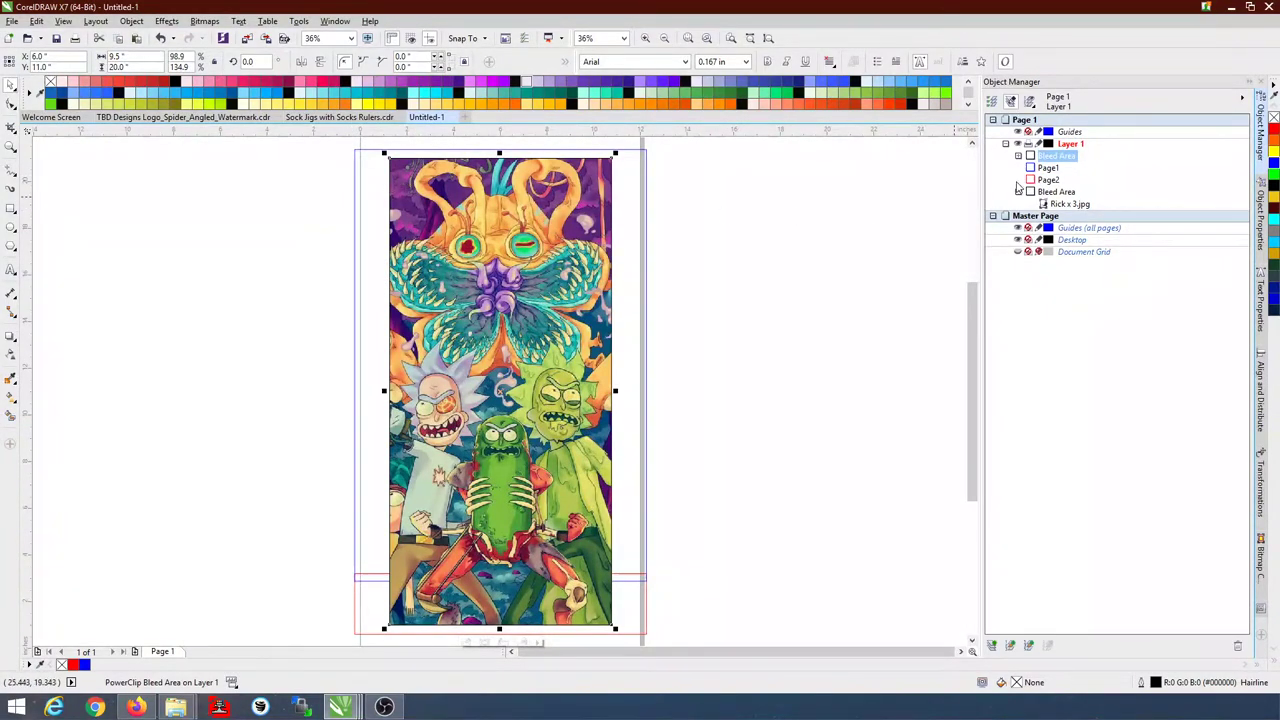
left_click(1068, 204)
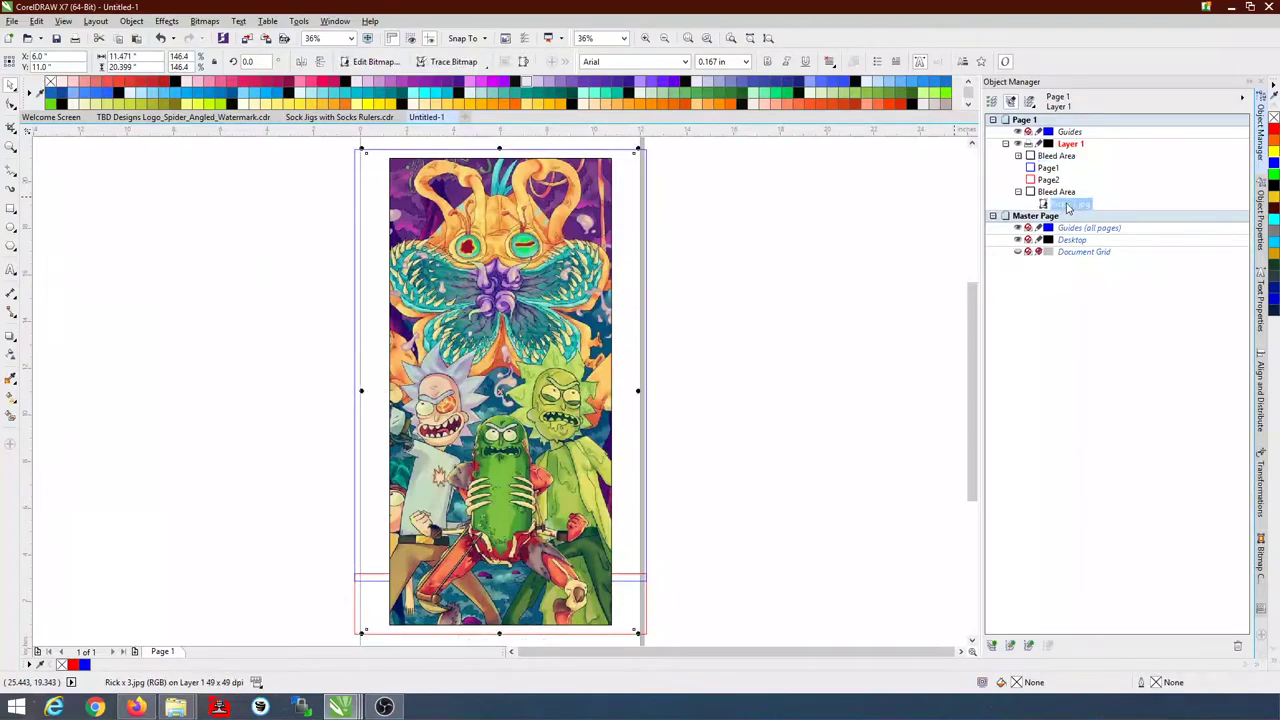
left_click(1047, 193)
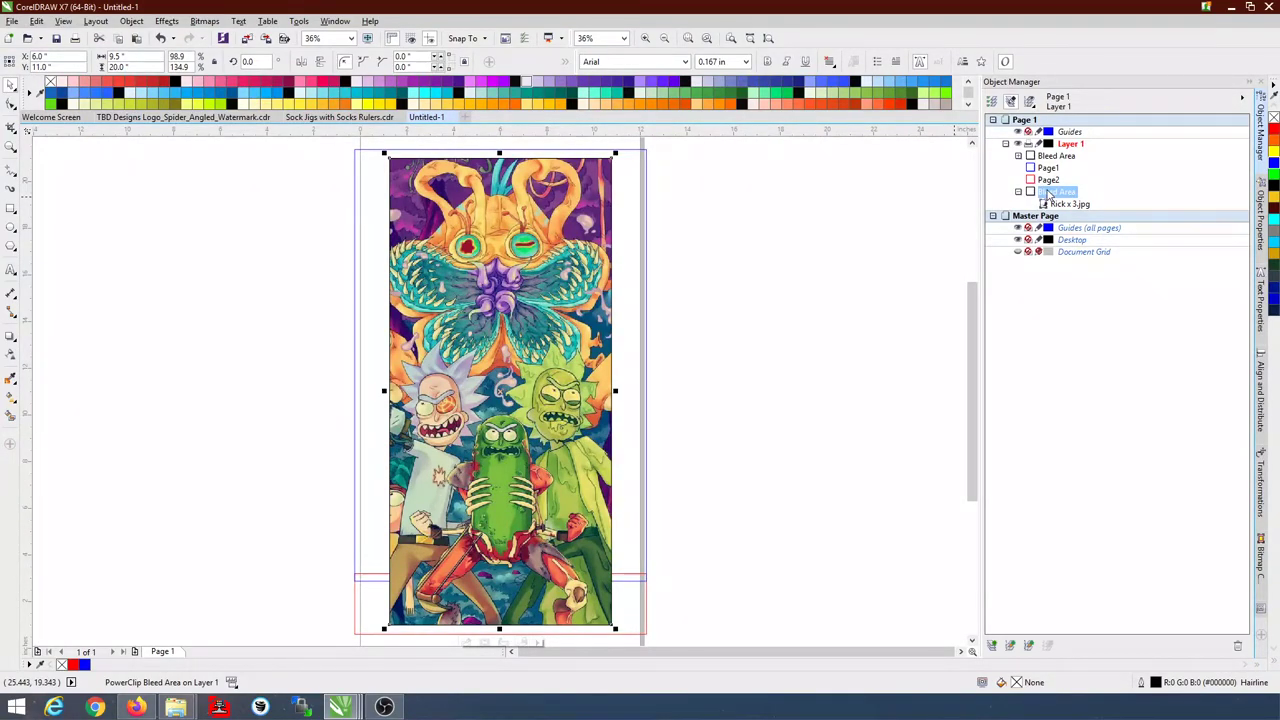
left_click(1053, 157)
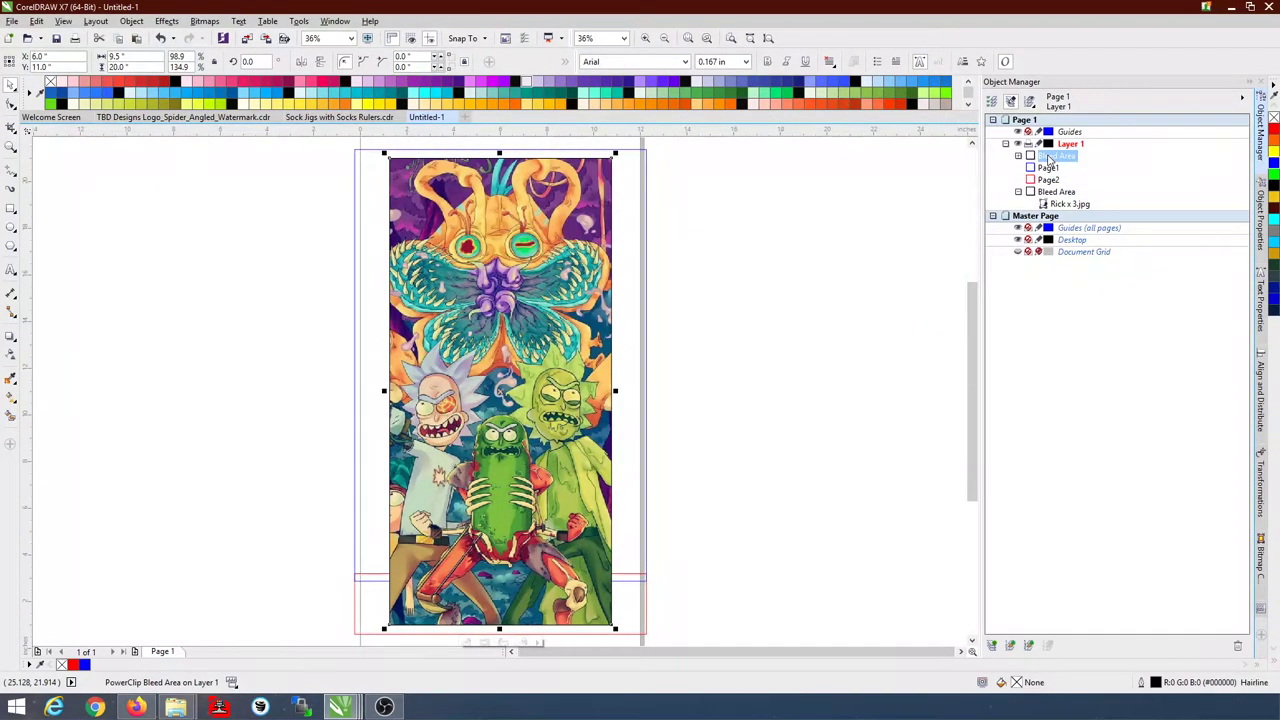
key("shift+Page_Down")
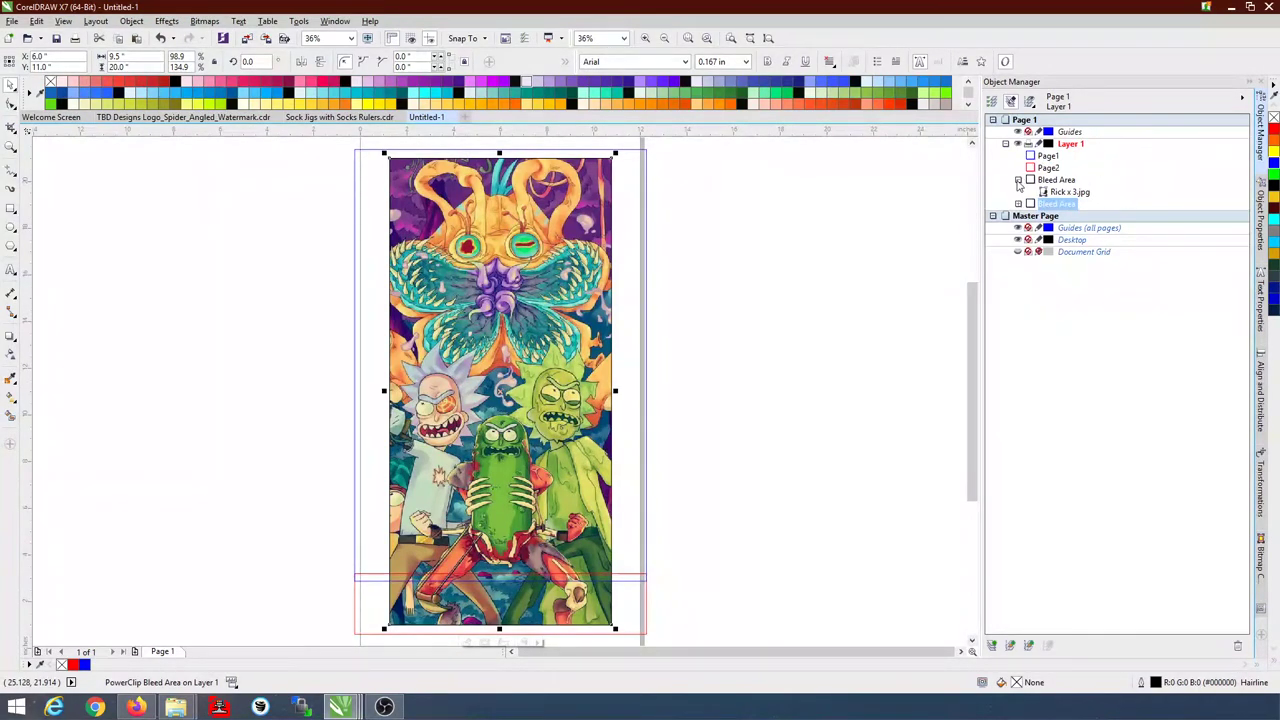
left_click(920, 249)
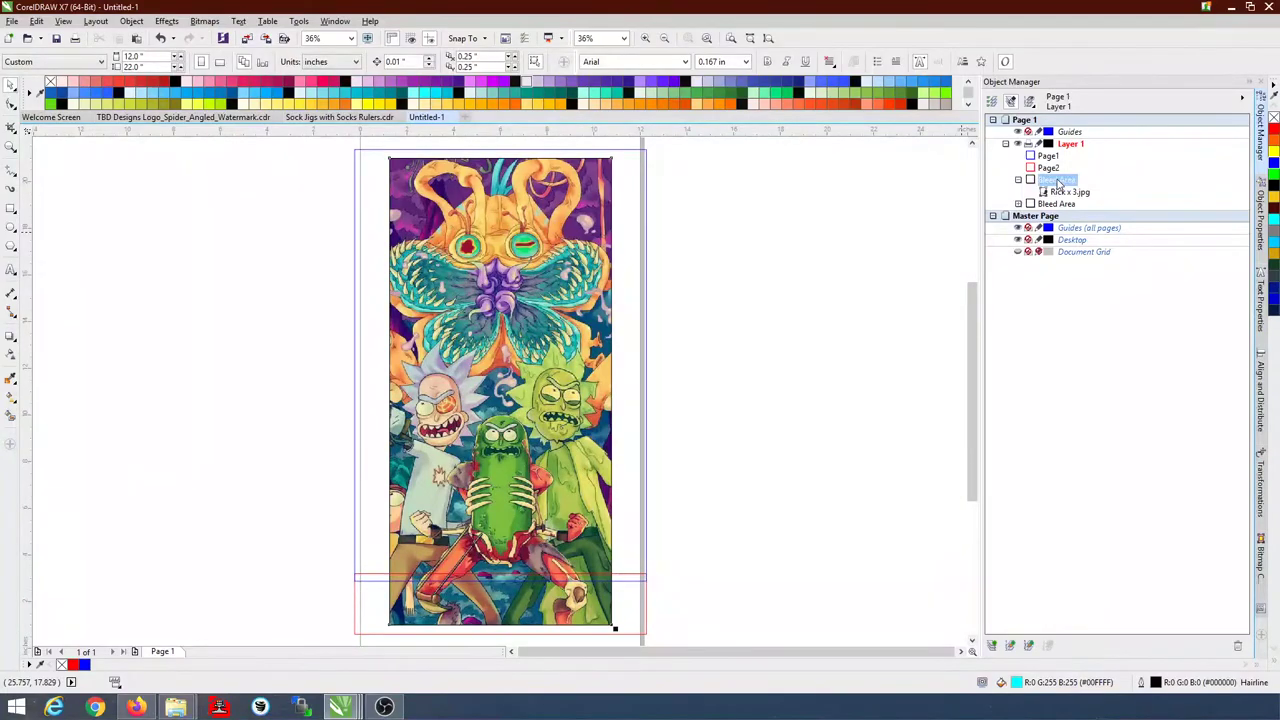
Step: Remove the outline from both Bleed Area objects
left_click(1058, 181)
left_click(1060, 179)
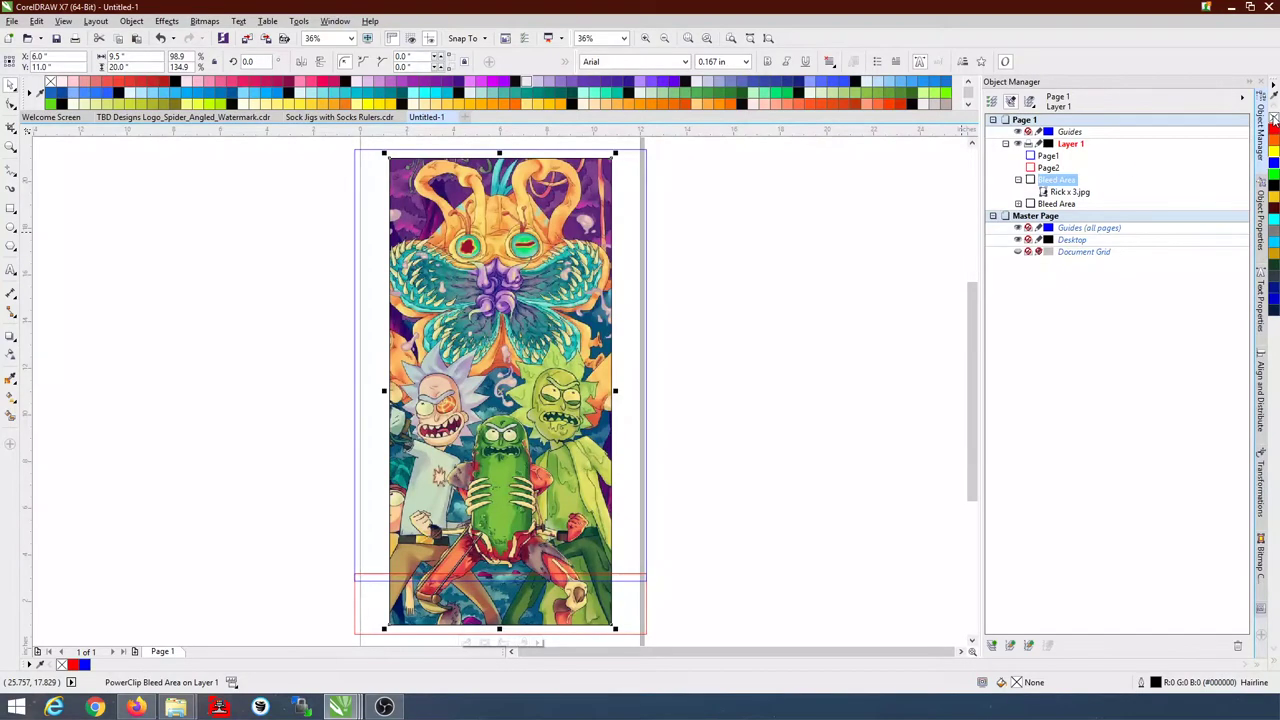
right_click(1273, 117)
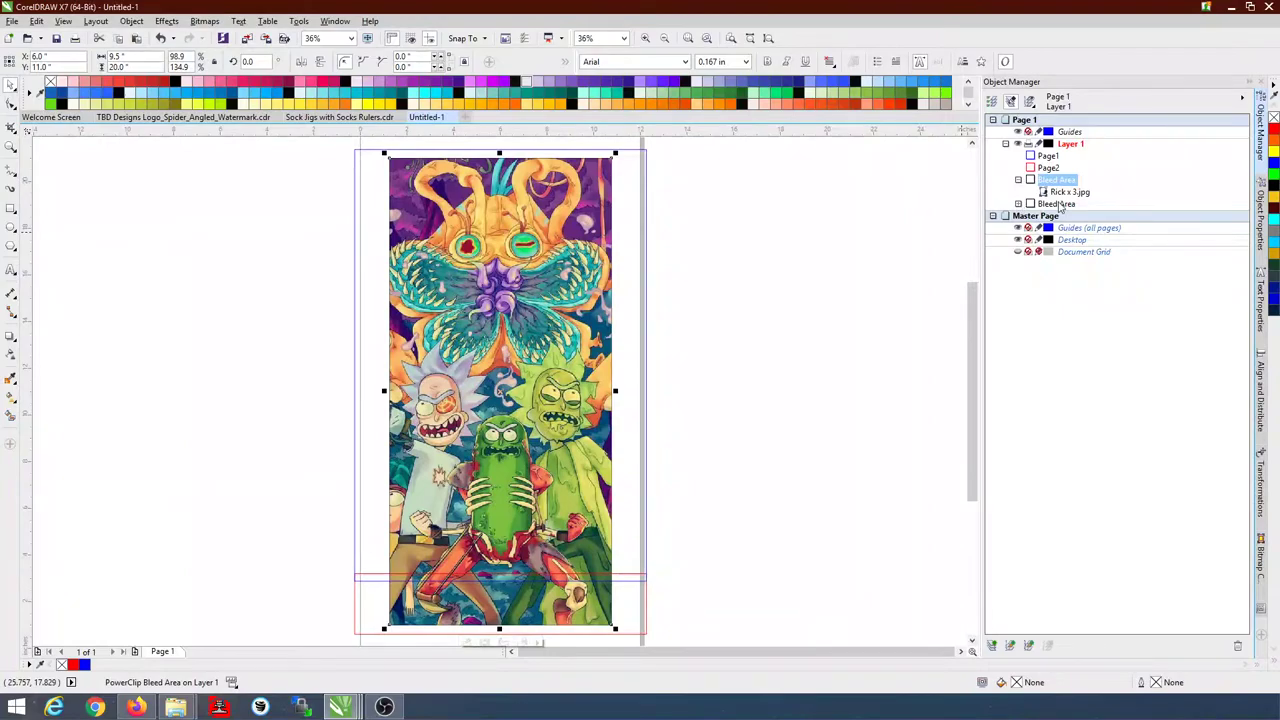
left_click(1058, 205)
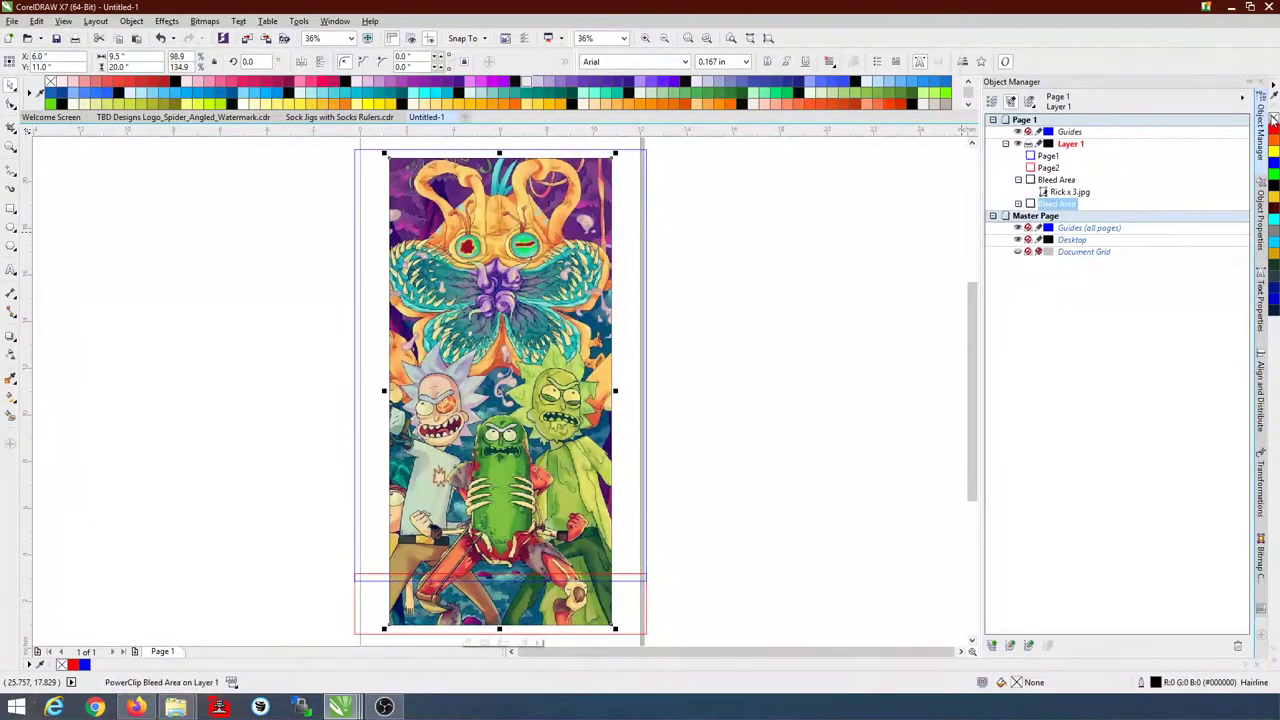
right_click(1273, 117)
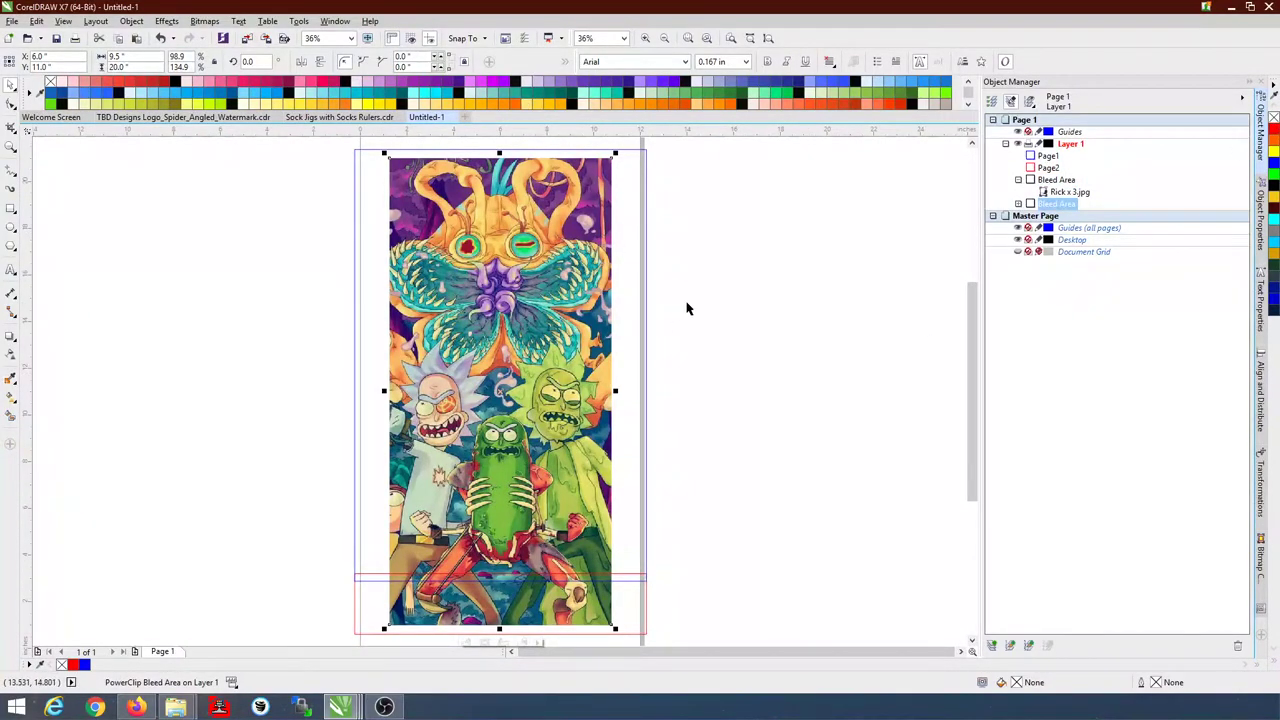
left_click(783, 327)
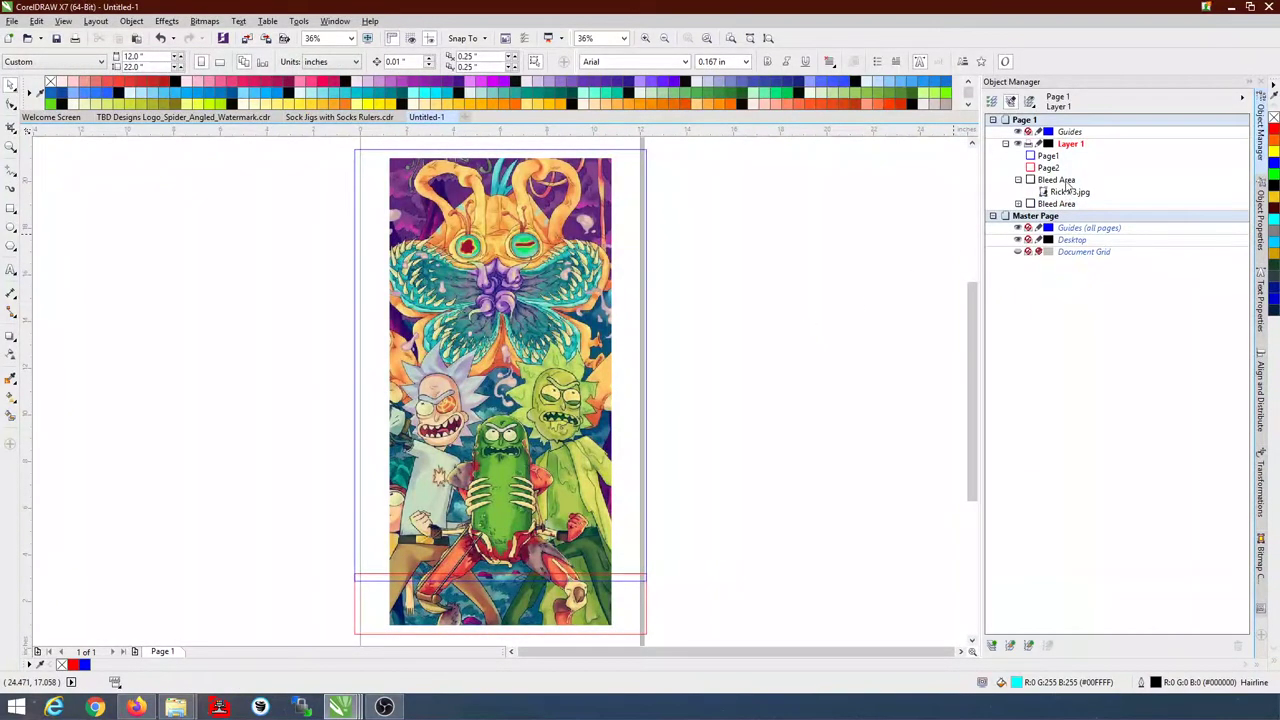
Step: PowerClip the upper Bleed Area object in the order inside the blue Page1 frame
left_click(1068, 182)
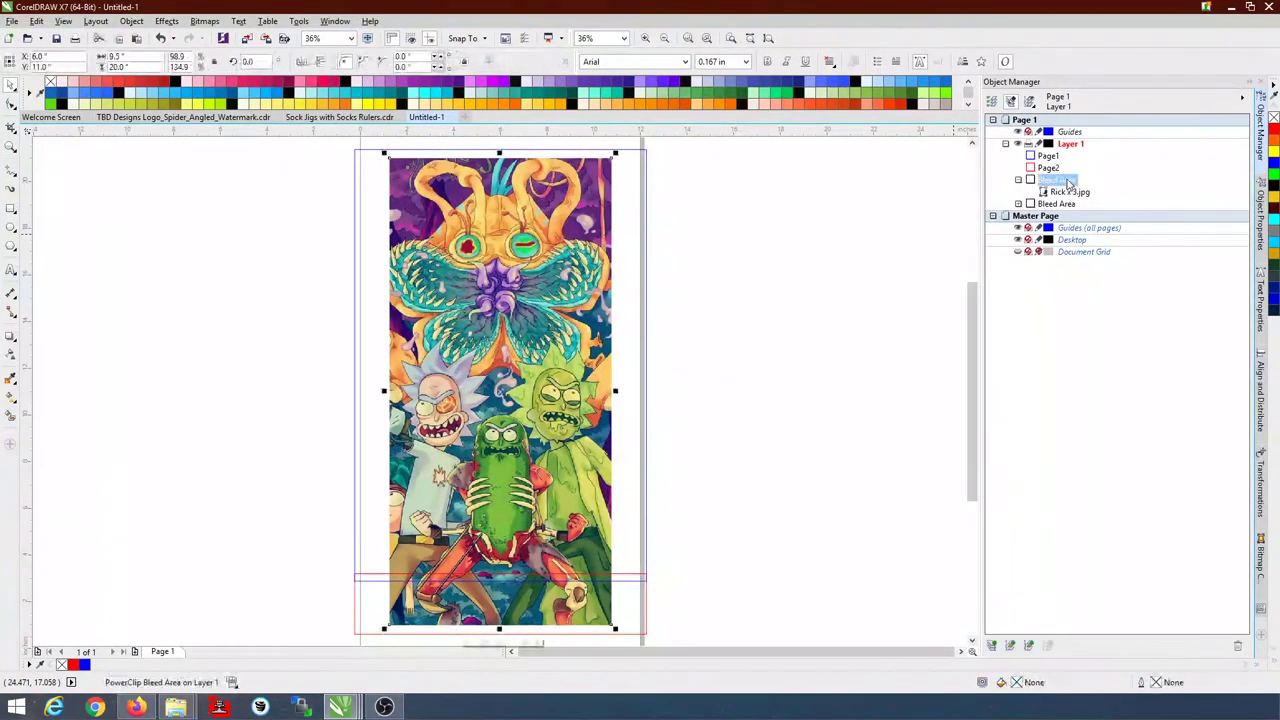
right_click(1064, 186)
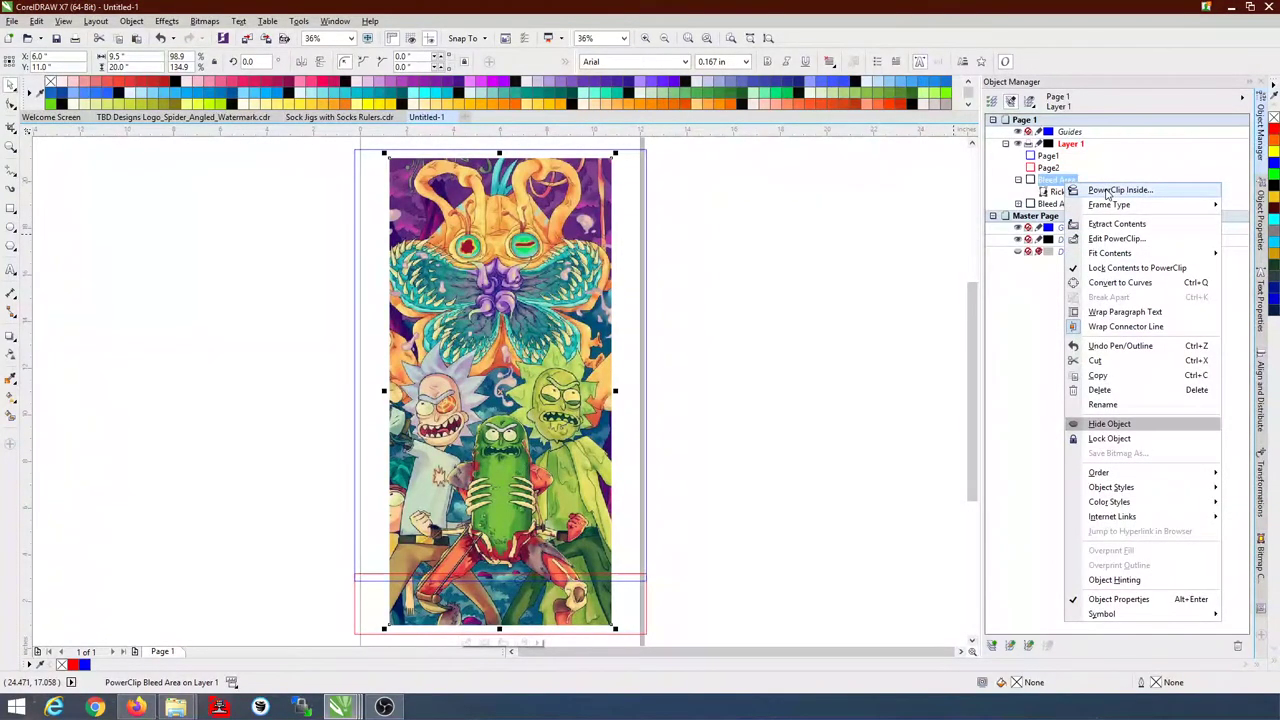
left_click(1107, 191)
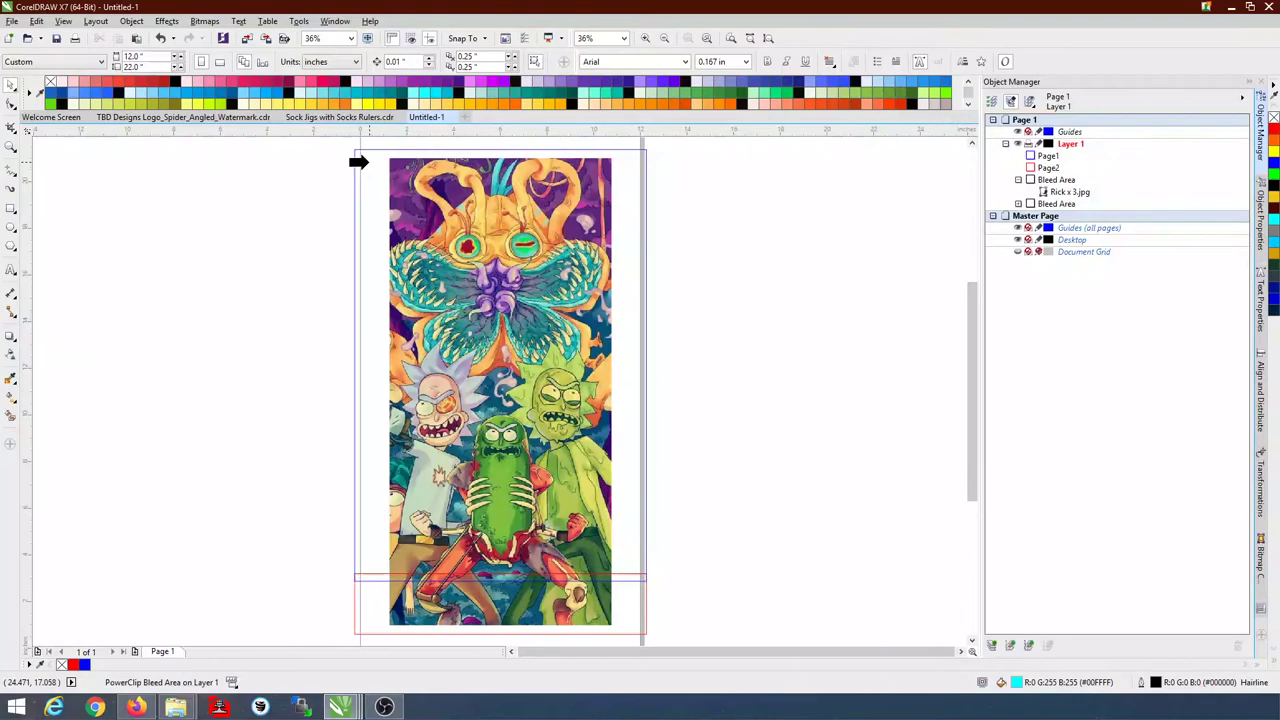
left_click(362, 165)
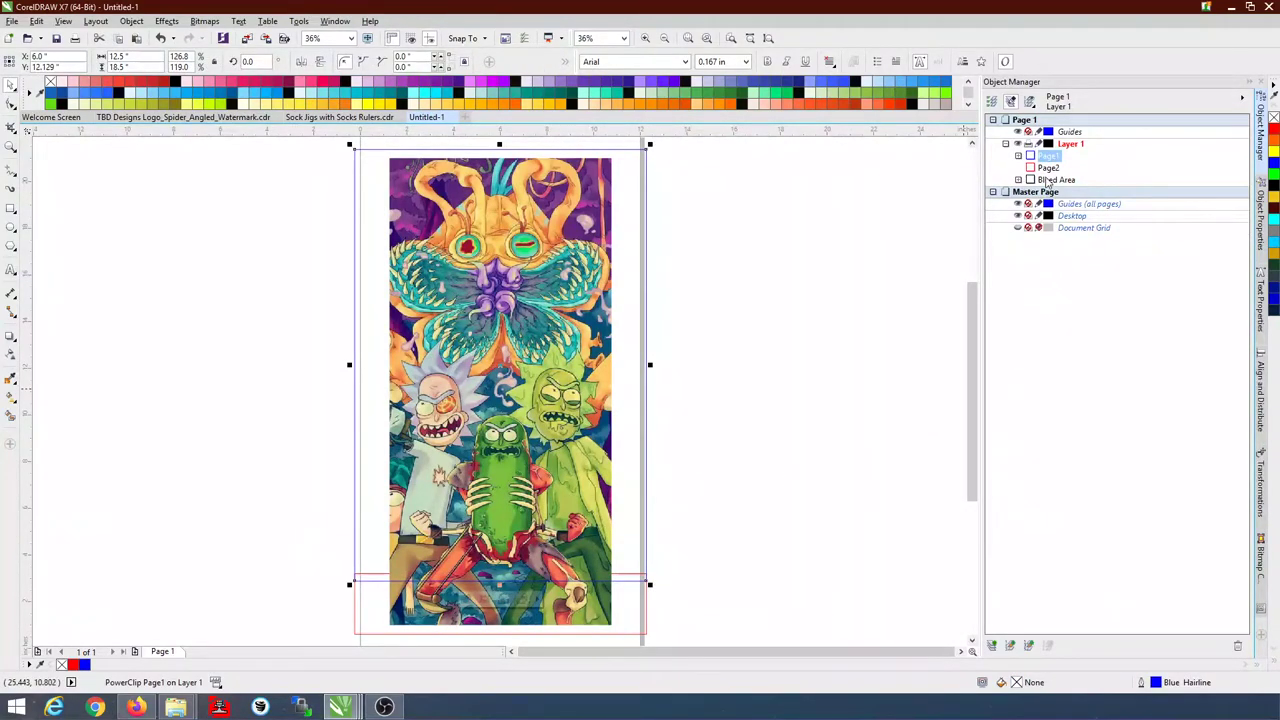
Step: PowerClip the remaining Bleed Area object inside the red Page2 frame and clear the selection
left_click(1047, 181)
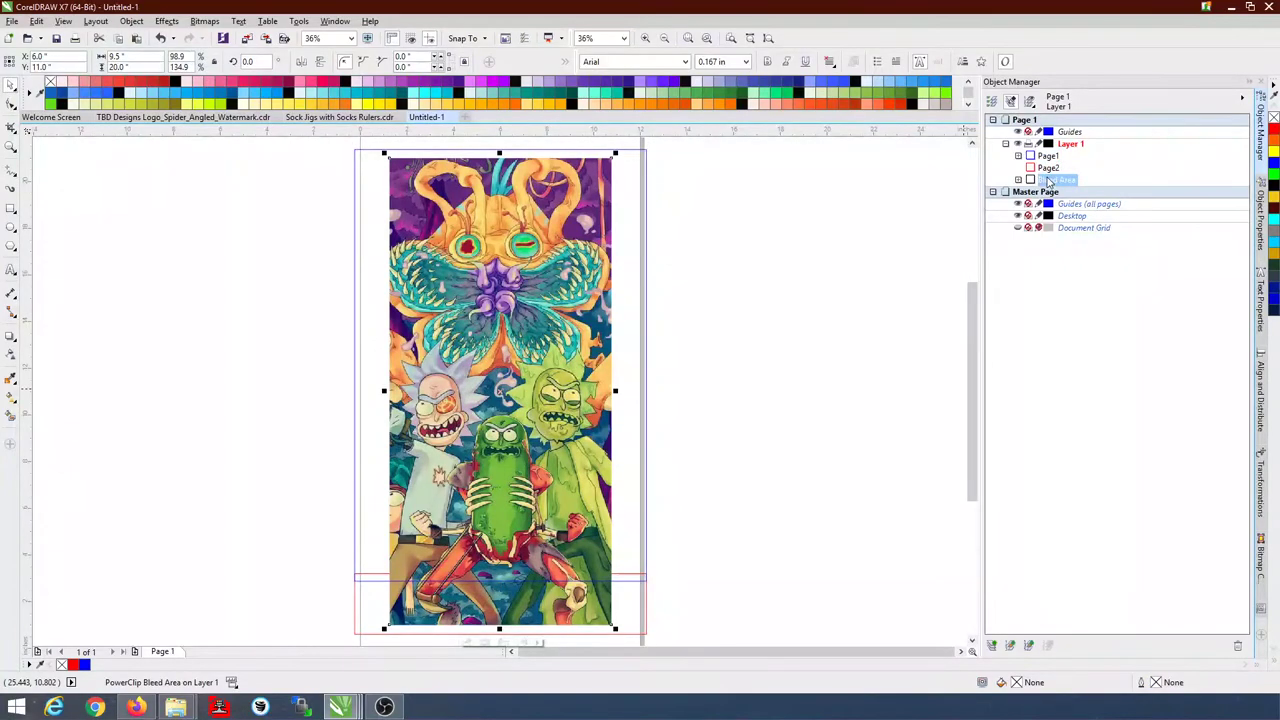
right_click(1049, 181)
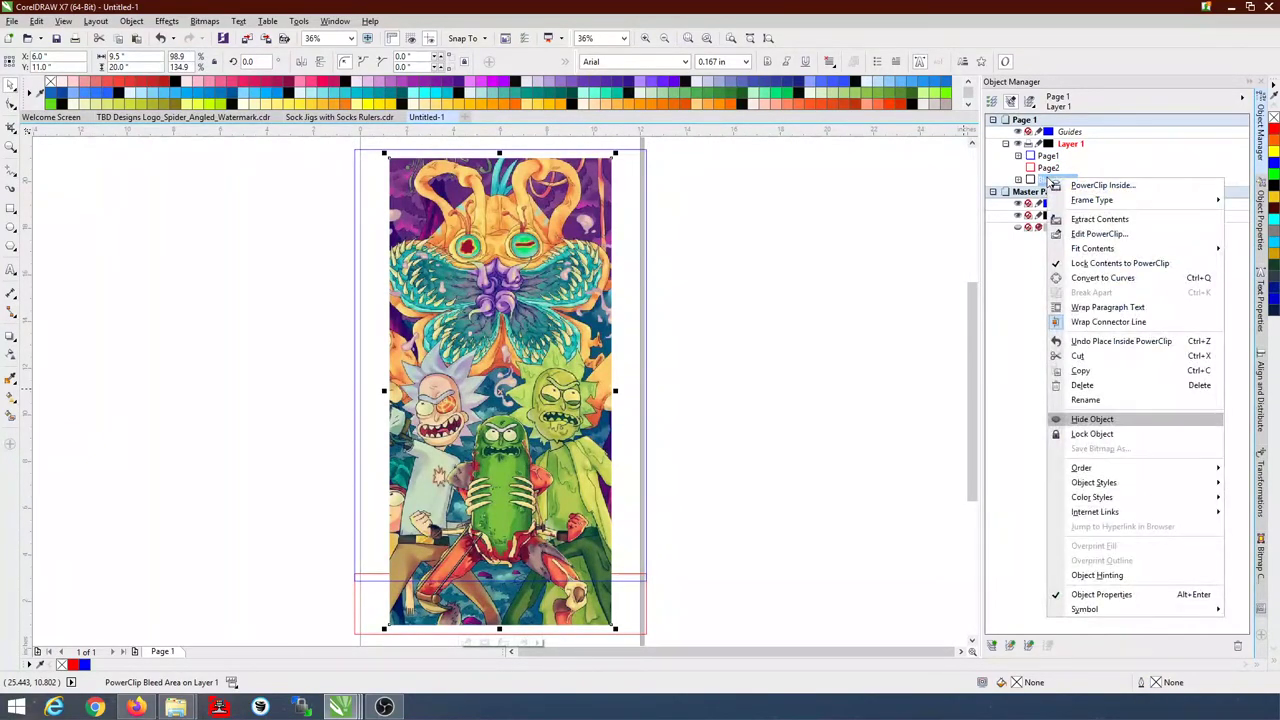
left_click(1082, 186)
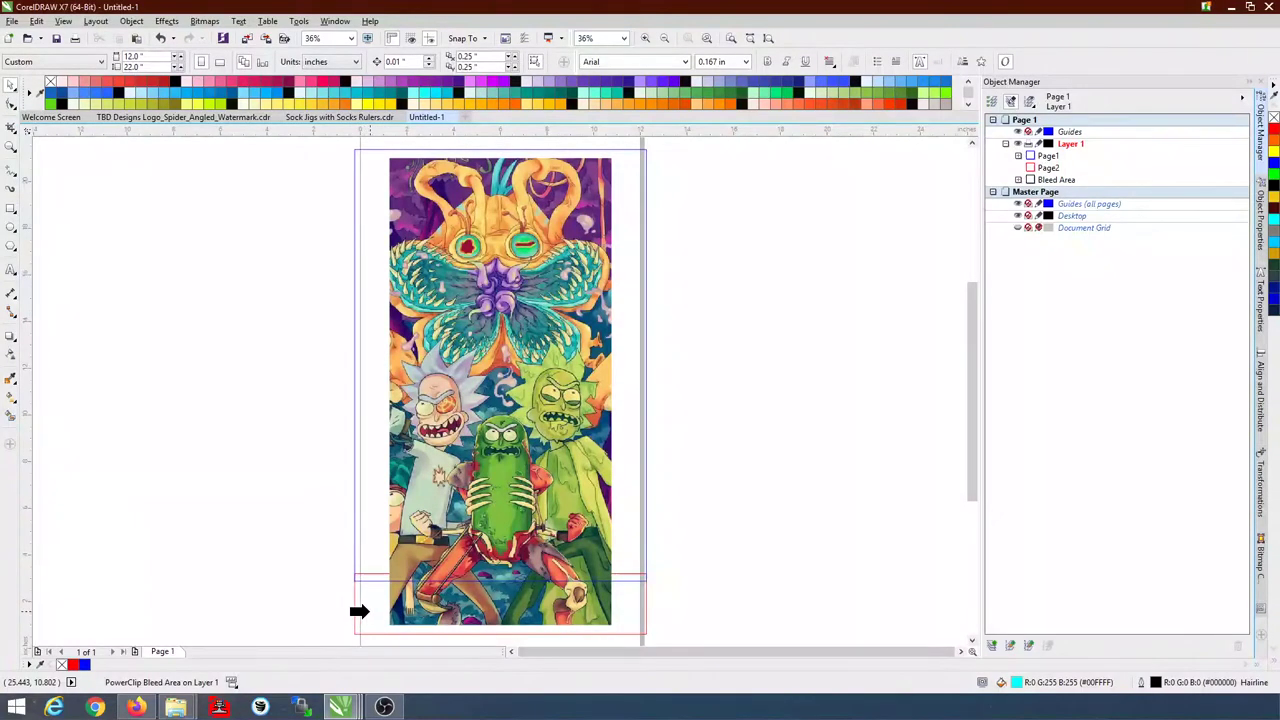
left_click(369, 611)
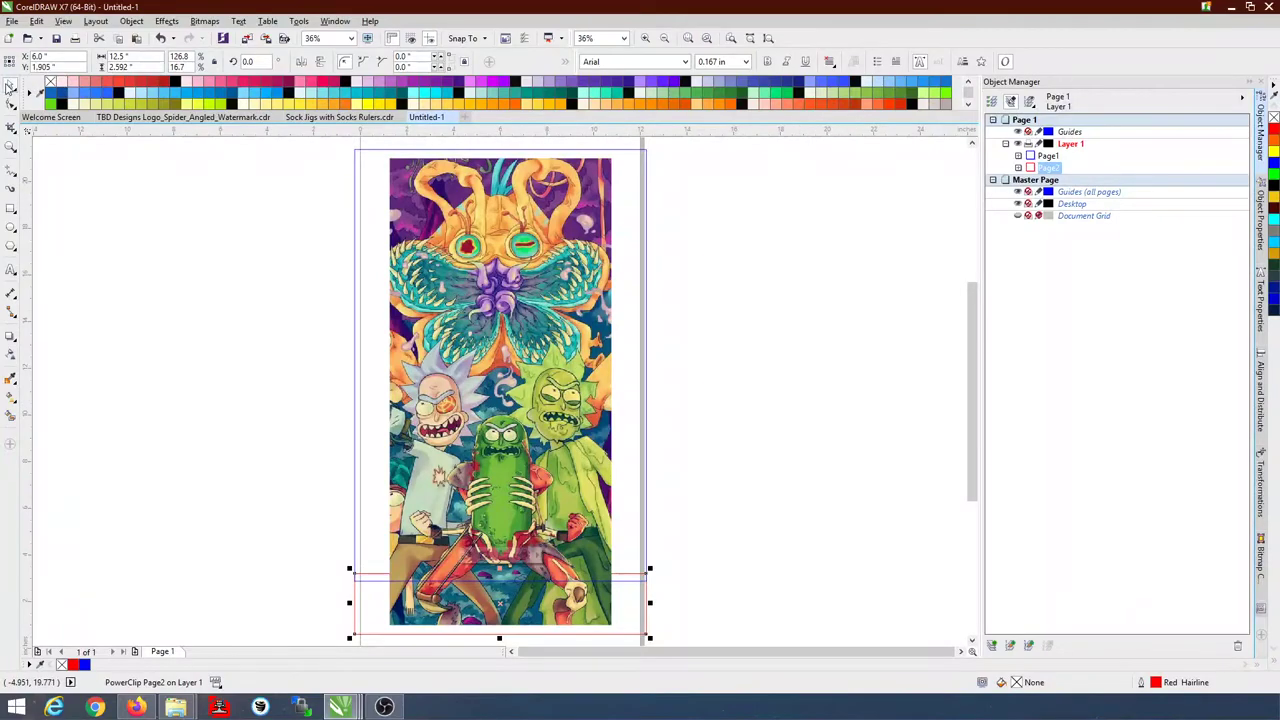
left_click(735, 390)
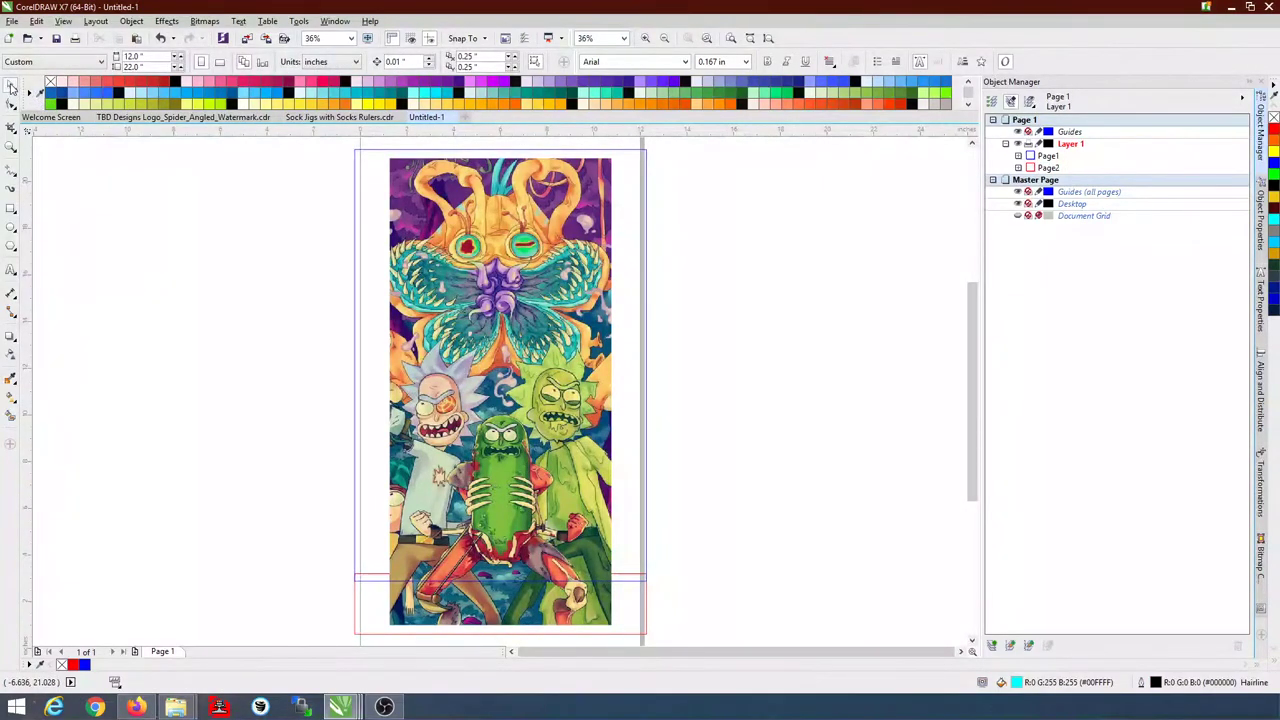
Step: Move the Page1 piece off the page and shift the Page2 strip upward to check how the artwork splits
left_click(519, 320)
left_click_drag(519, 320, 793, 314)
left_click(497, 605)
left_click_drag(497, 605, 473, 481)
left_click(691, 612)
left_click(752, 288)
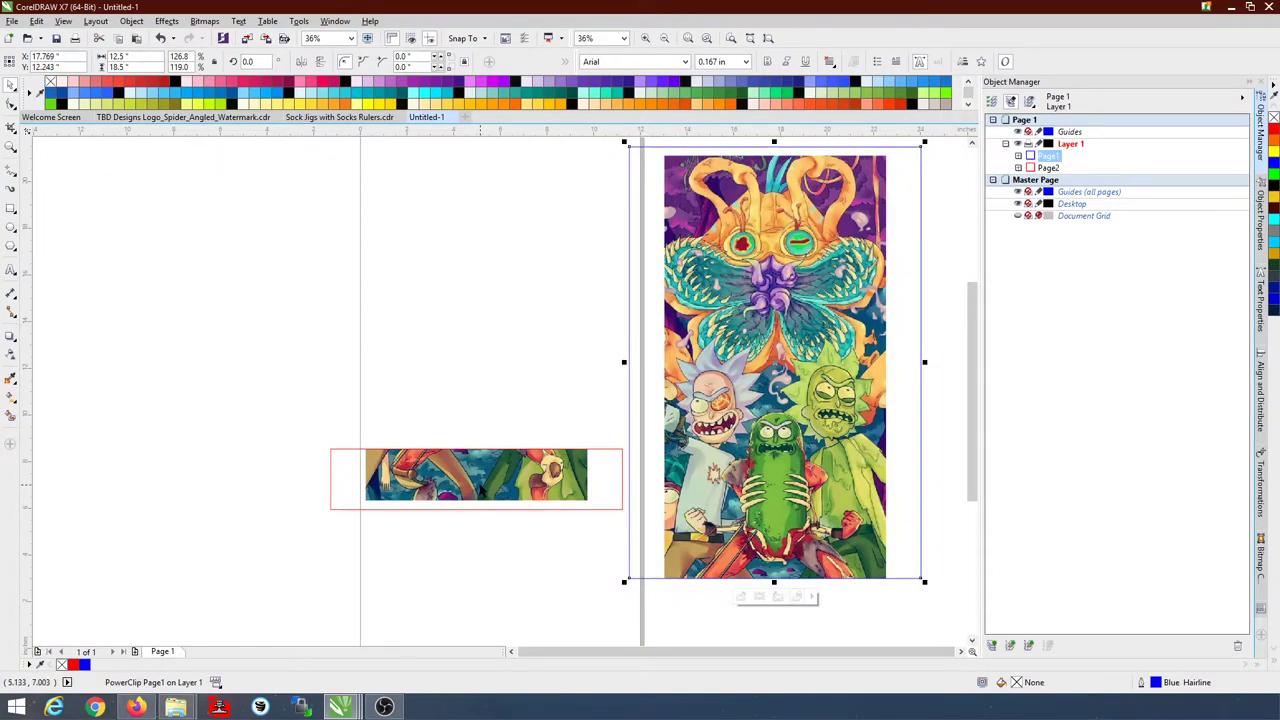
Step: Undo the moves of the Page1 and Page2 pieces and clear the selection
key("ctrl+z")
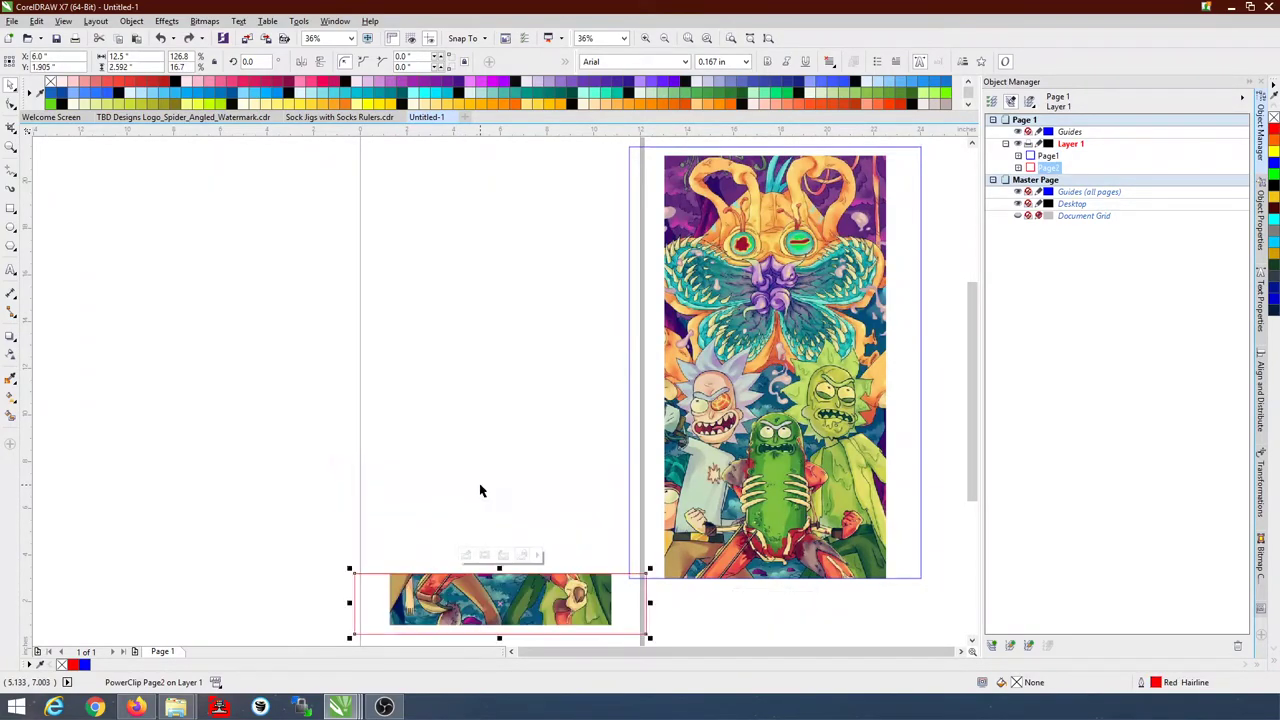
key("ctrl+z")
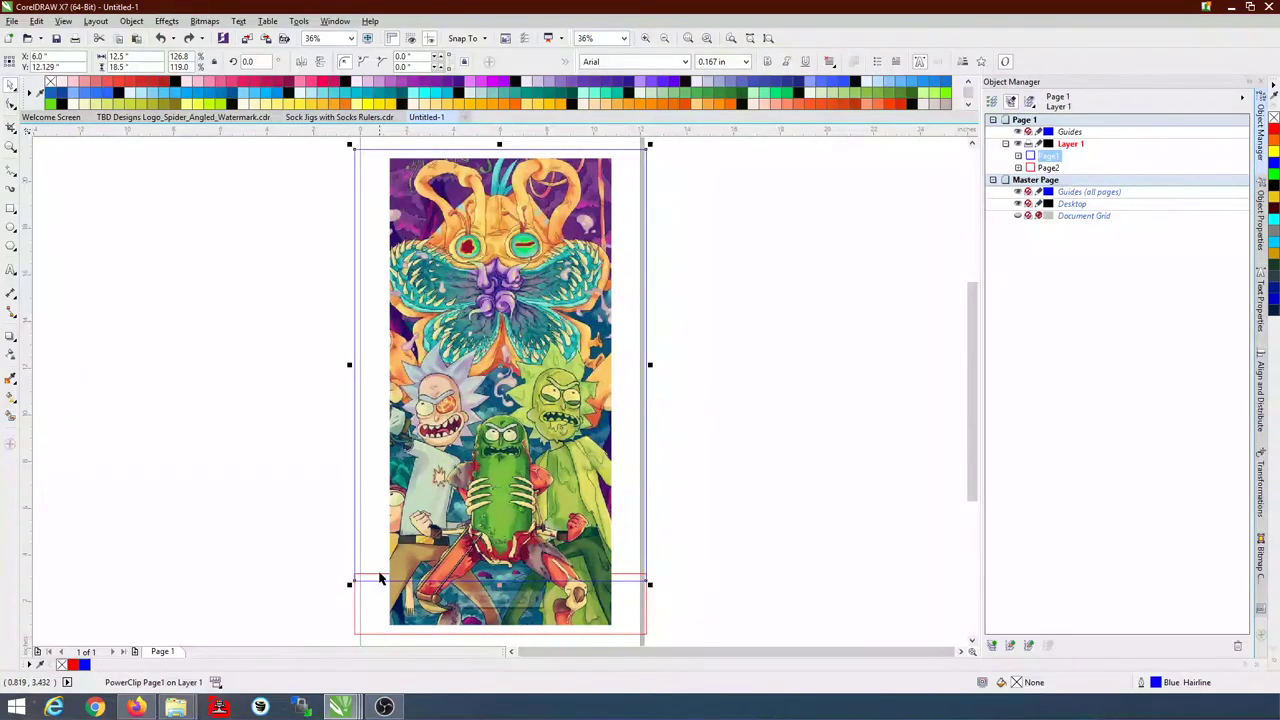
left_click(755, 462)
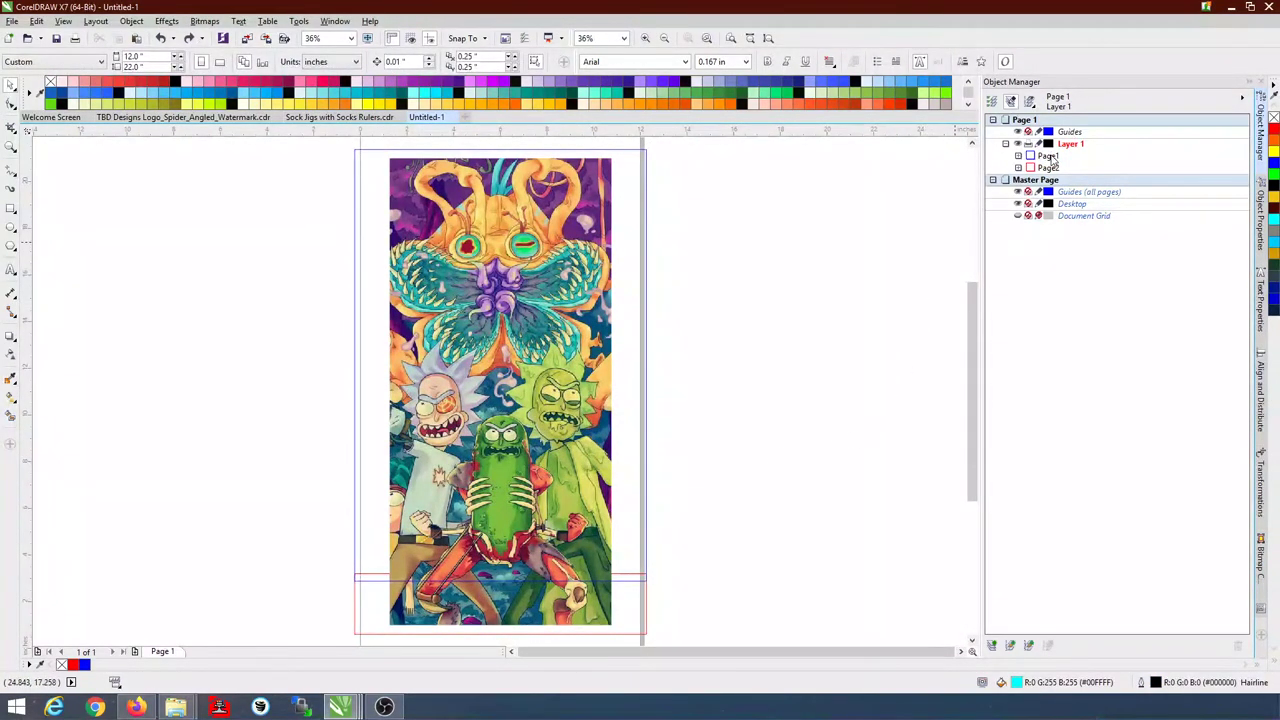
Step: Remove the outlines from the Page1 and Page2 frames and clear the selection
left_click(1047, 156)
left_click(1050, 157)
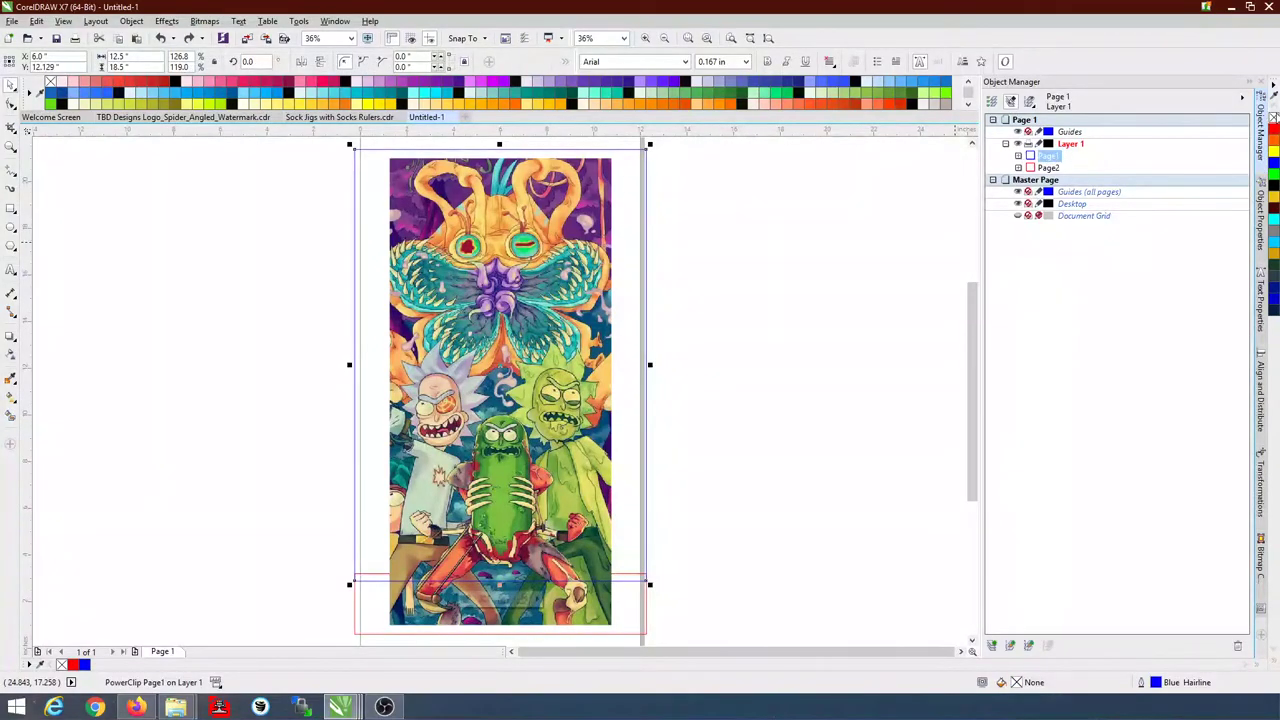
left_click(1050, 167)
left_click(1059, 168)
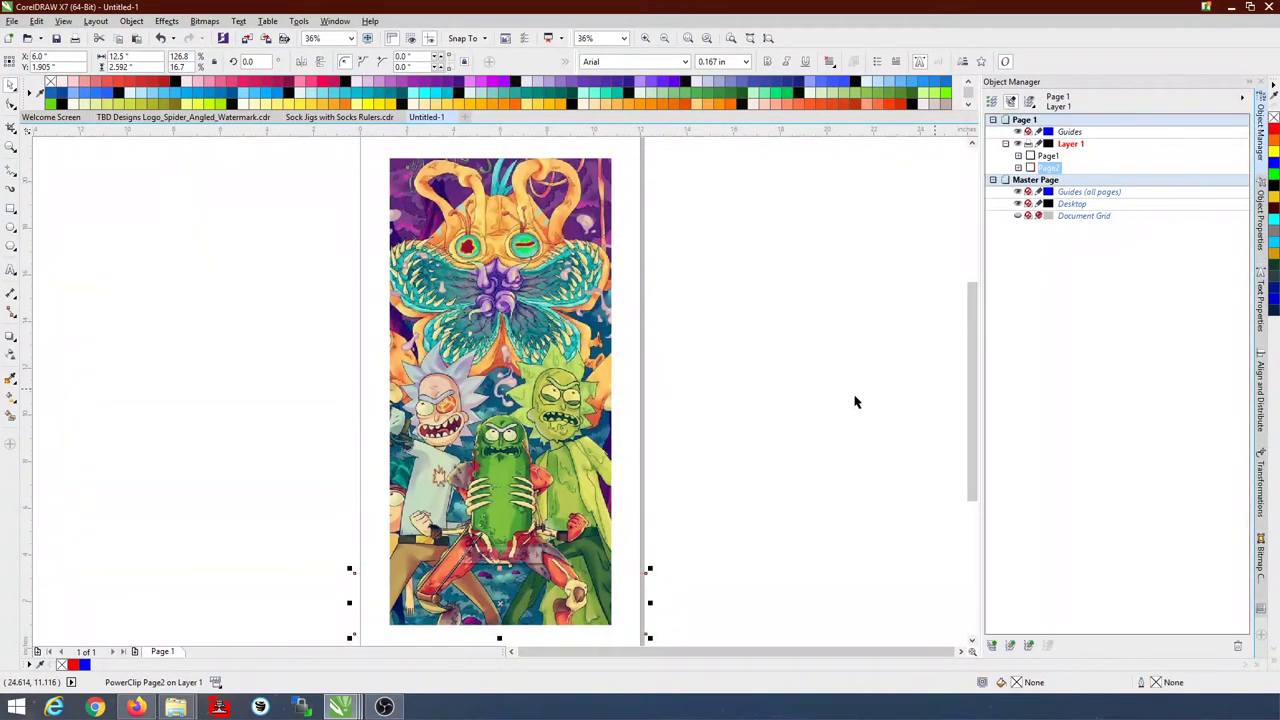
left_click(786, 443)
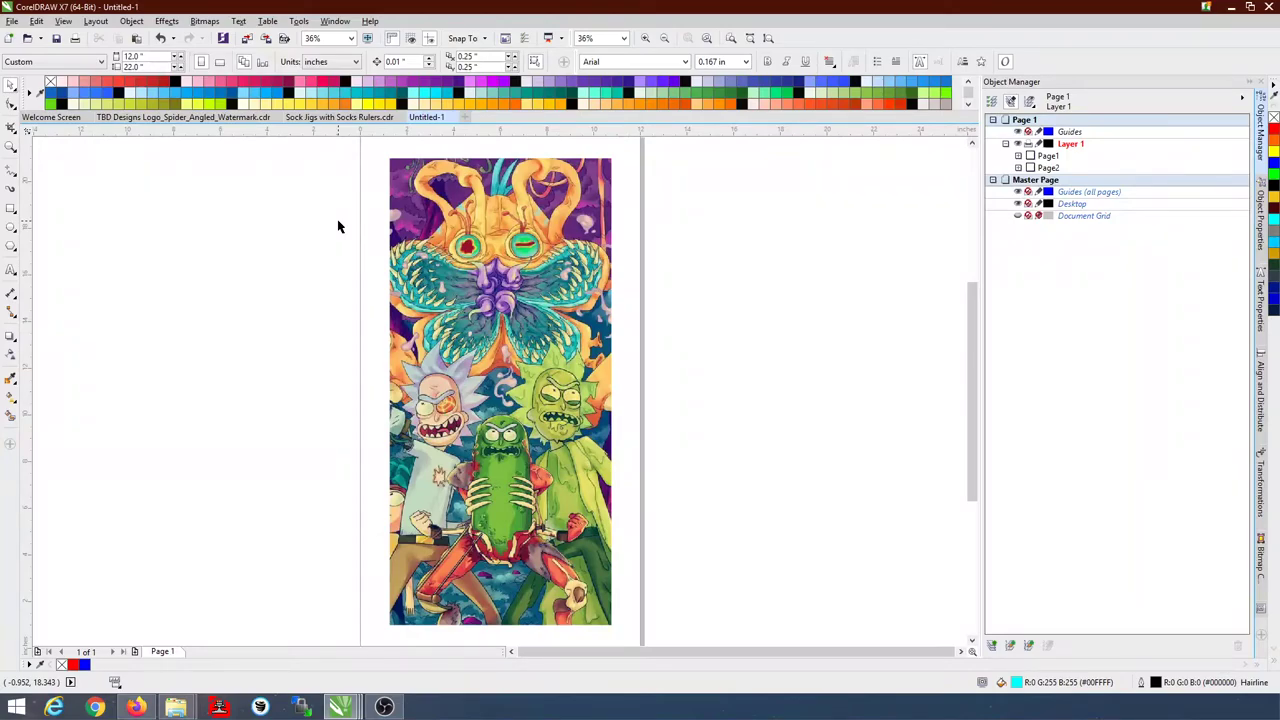
Step: Set the page size to 13 inches wide by 19 inches high
double_click(152, 56)
key("BackSpace")
type("13")
key("Return")
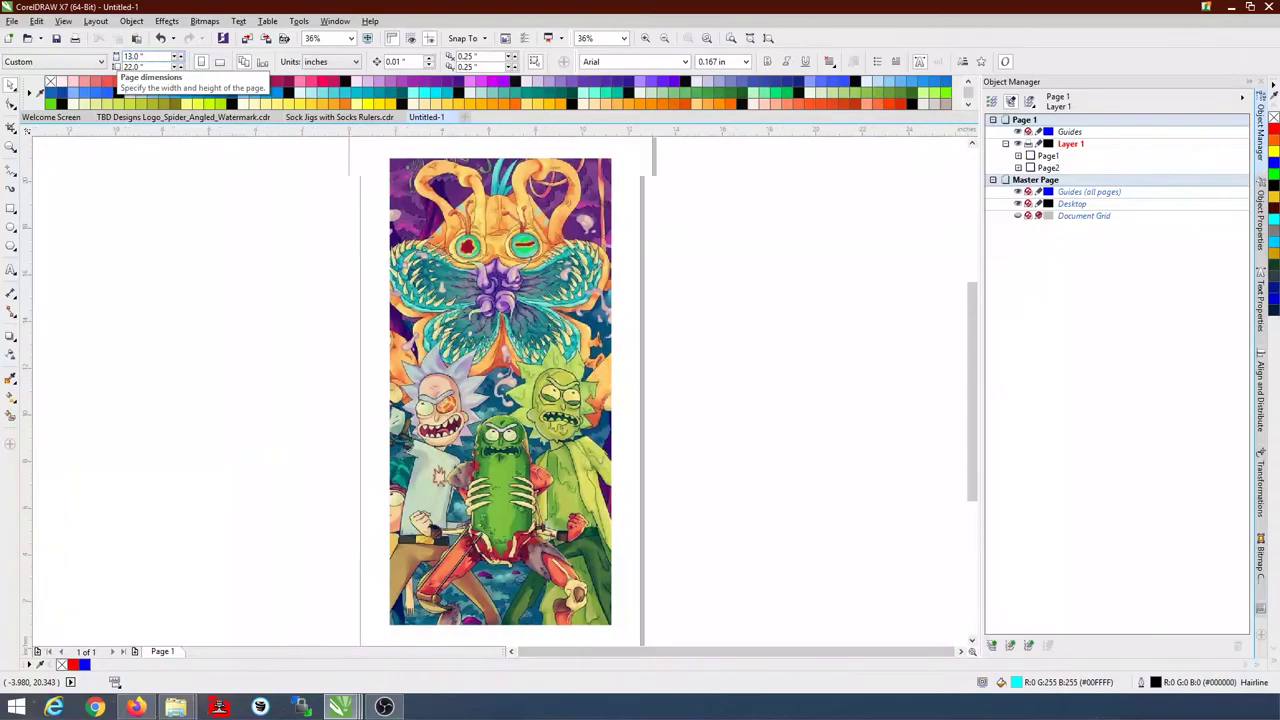
double_click(140, 66)
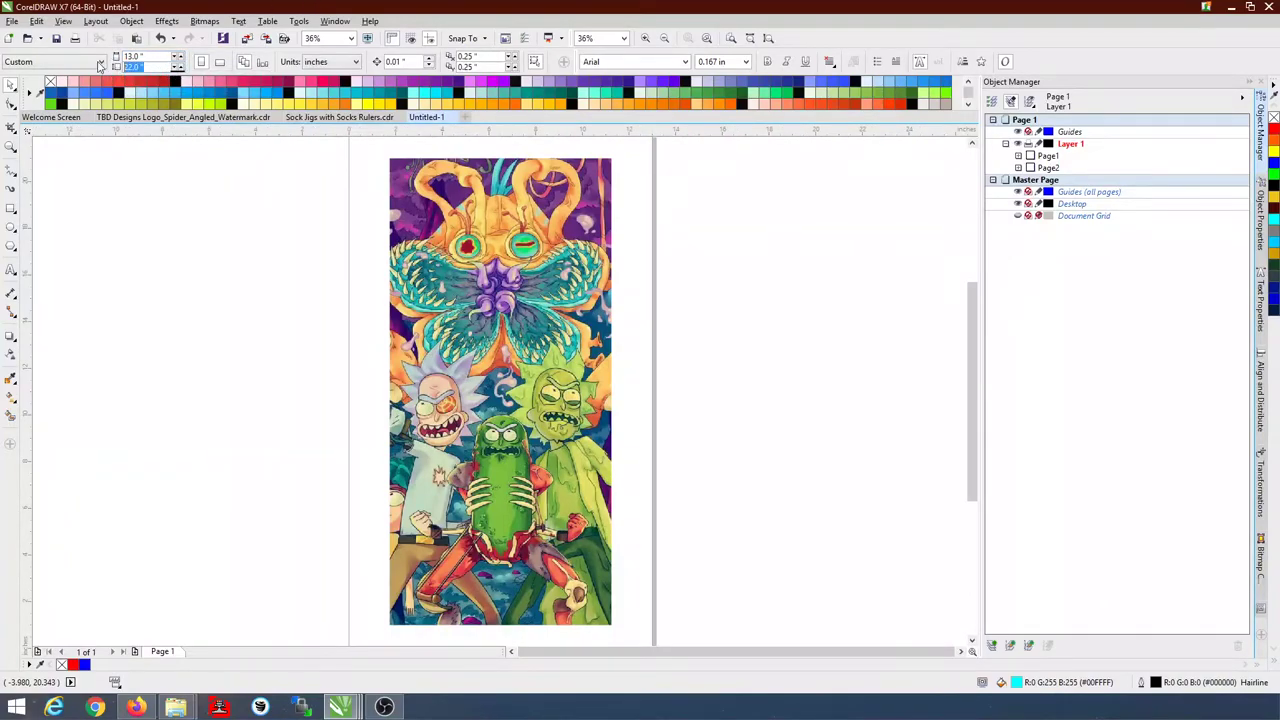
type("1")
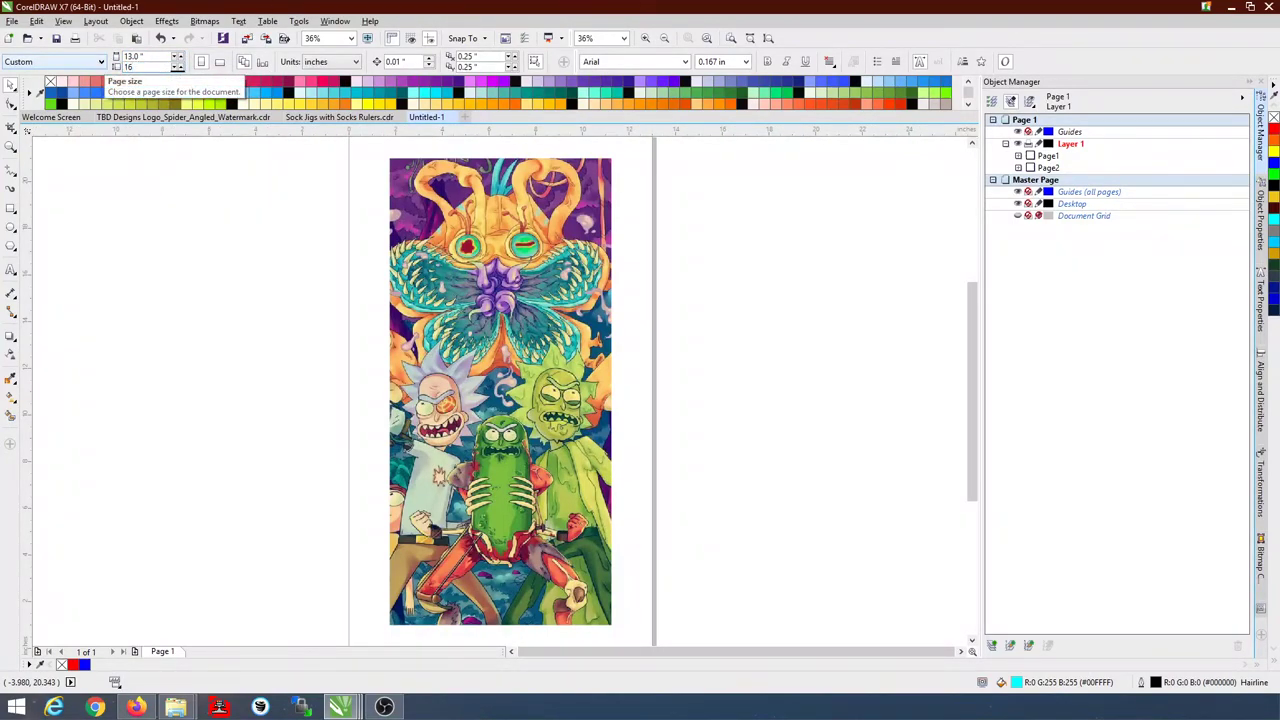
type("9")
key("Return")
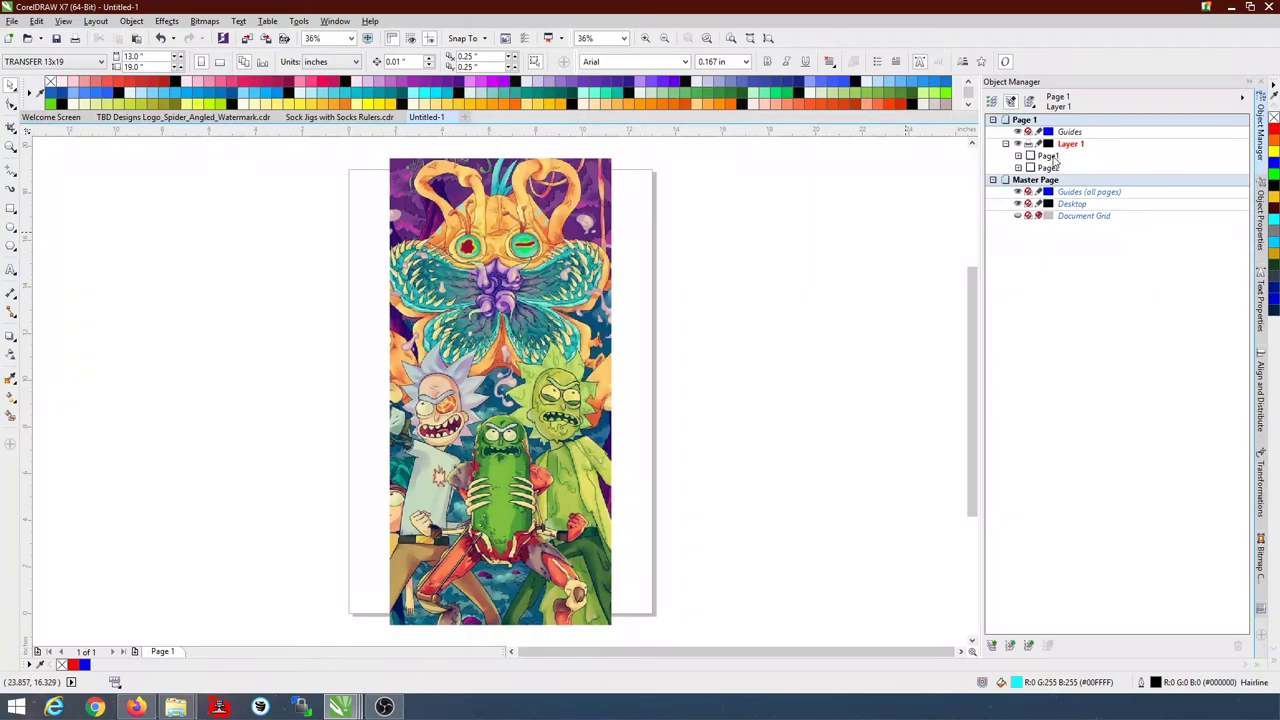
Step: Separate the two pieces by moving Page1 off the page to the right and the Page2 strip off to the left
left_click(546, 256)
left_click_drag(546, 256, 852, 276)
left_click(550, 599)
left_click_drag(550, 599, 248, 347)
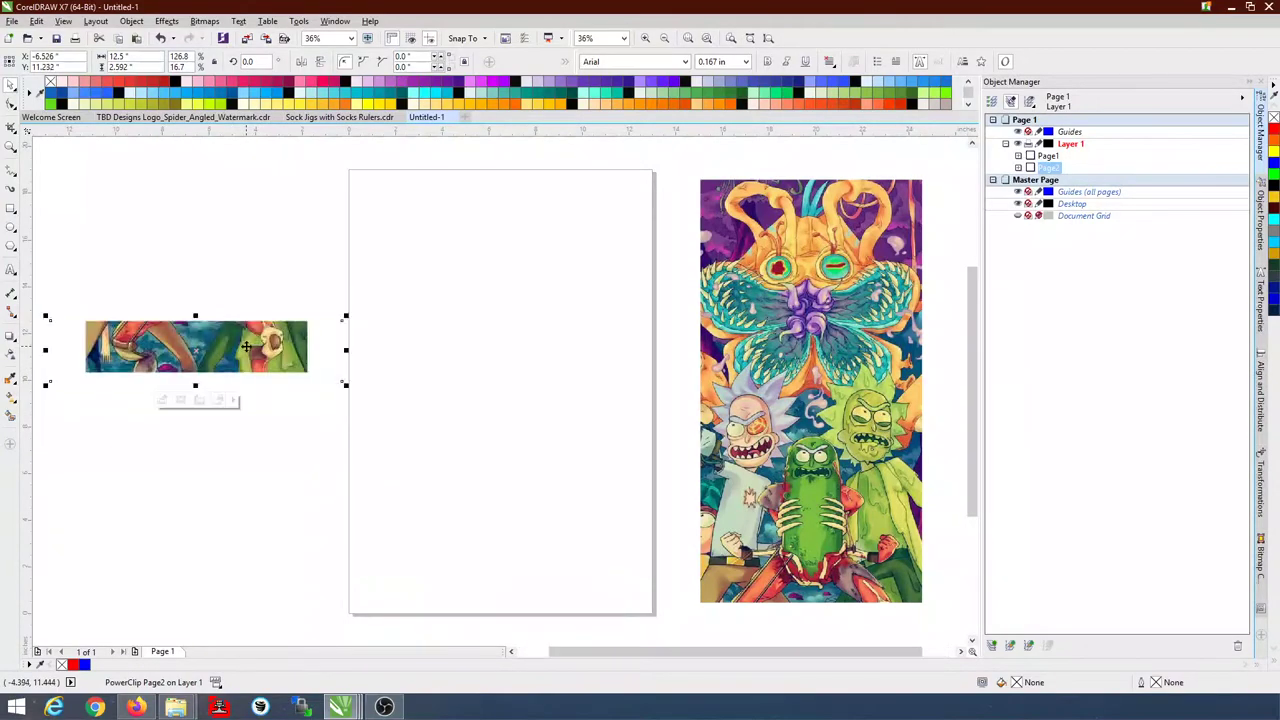
Step: Move the Page1 piece back onto the page with its artwork near the page's upper-left corner
left_click(804, 283)
left_click_drag(822, 274, 513, 278)
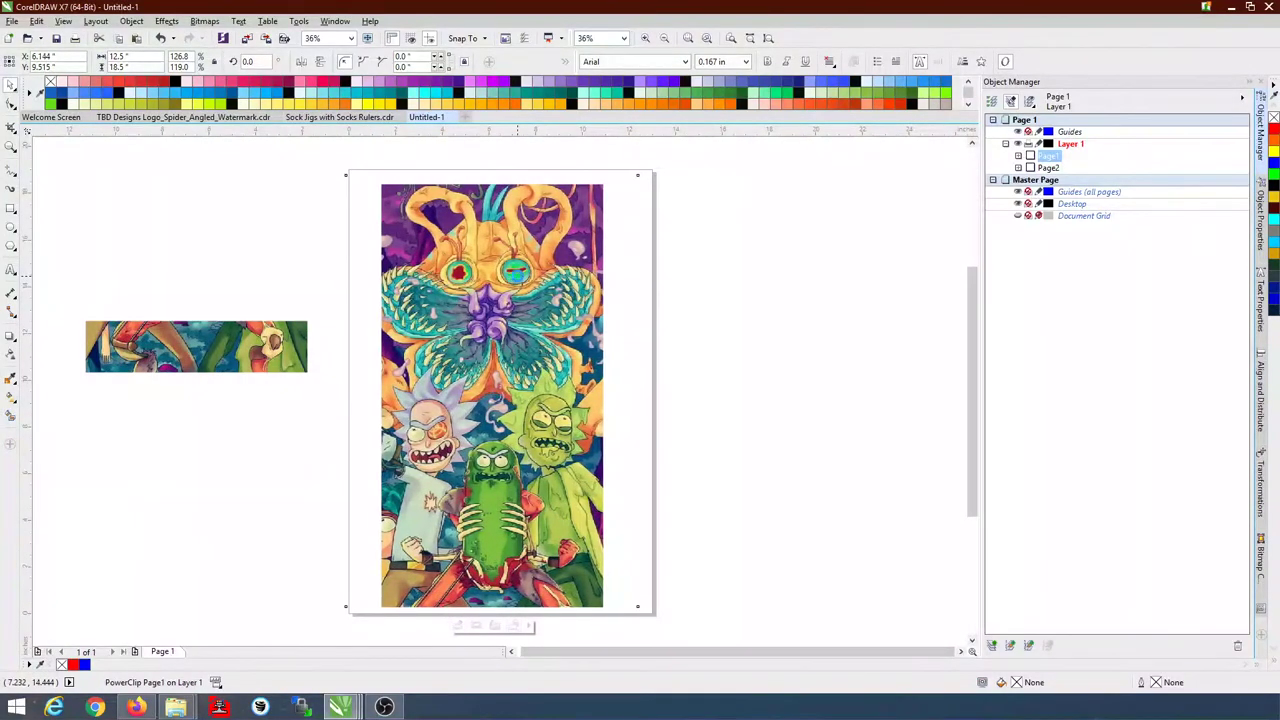
left_click_drag(515, 356, 469, 344)
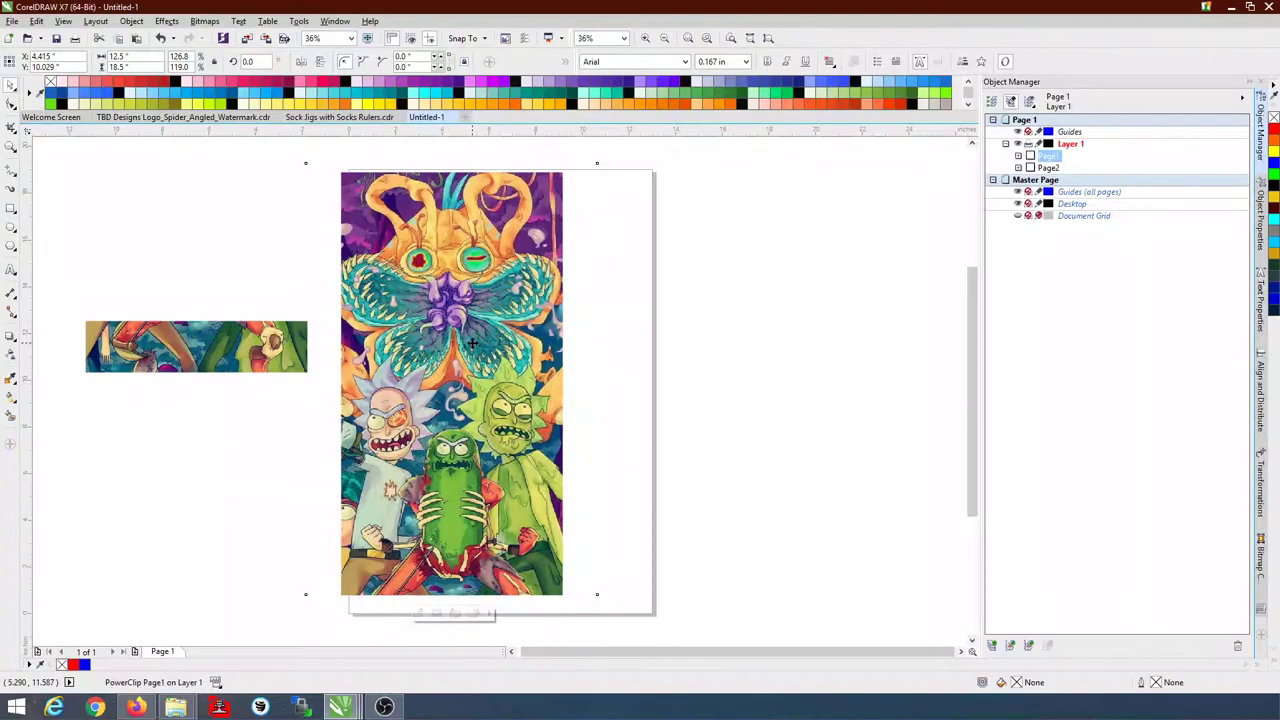
Step: Nudge the Page1 piece right and down to about X 5.055, Y 9.789 inches, leaving a small margin inside the page edges
key("Right")
key("Right")
key("Right")
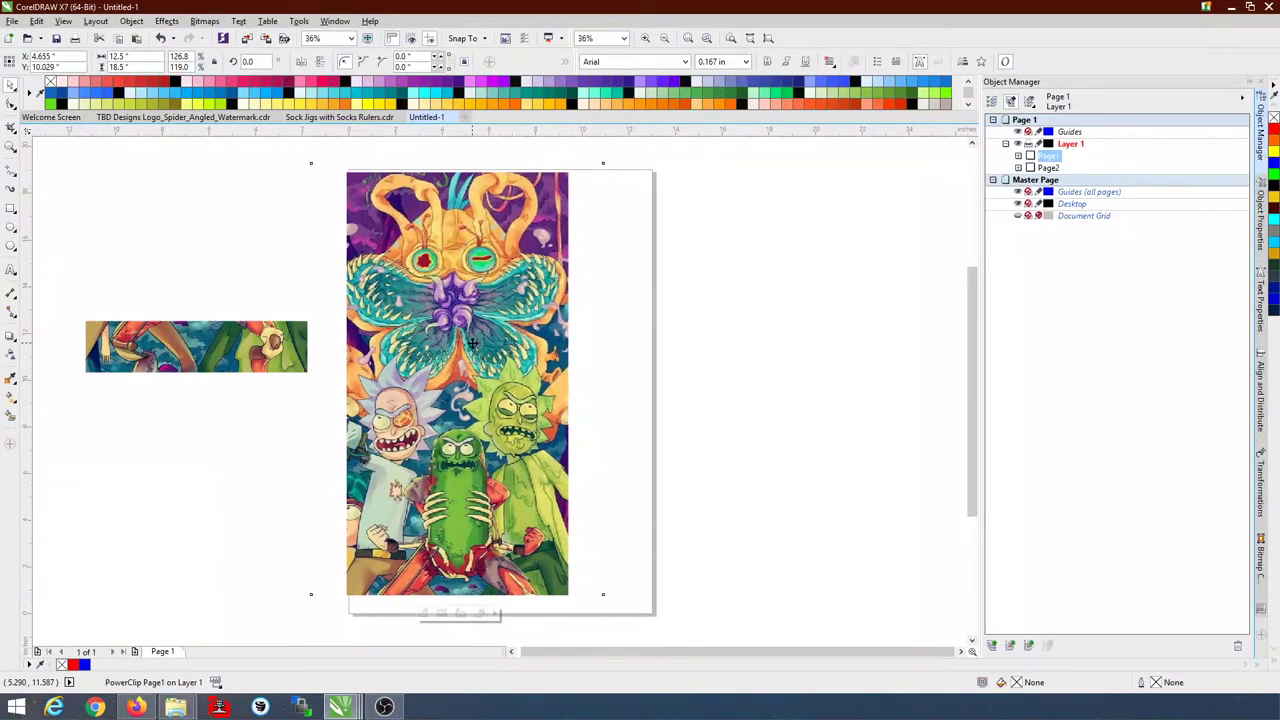
key("Right")
key("Right")
key("Right")
key("Right")
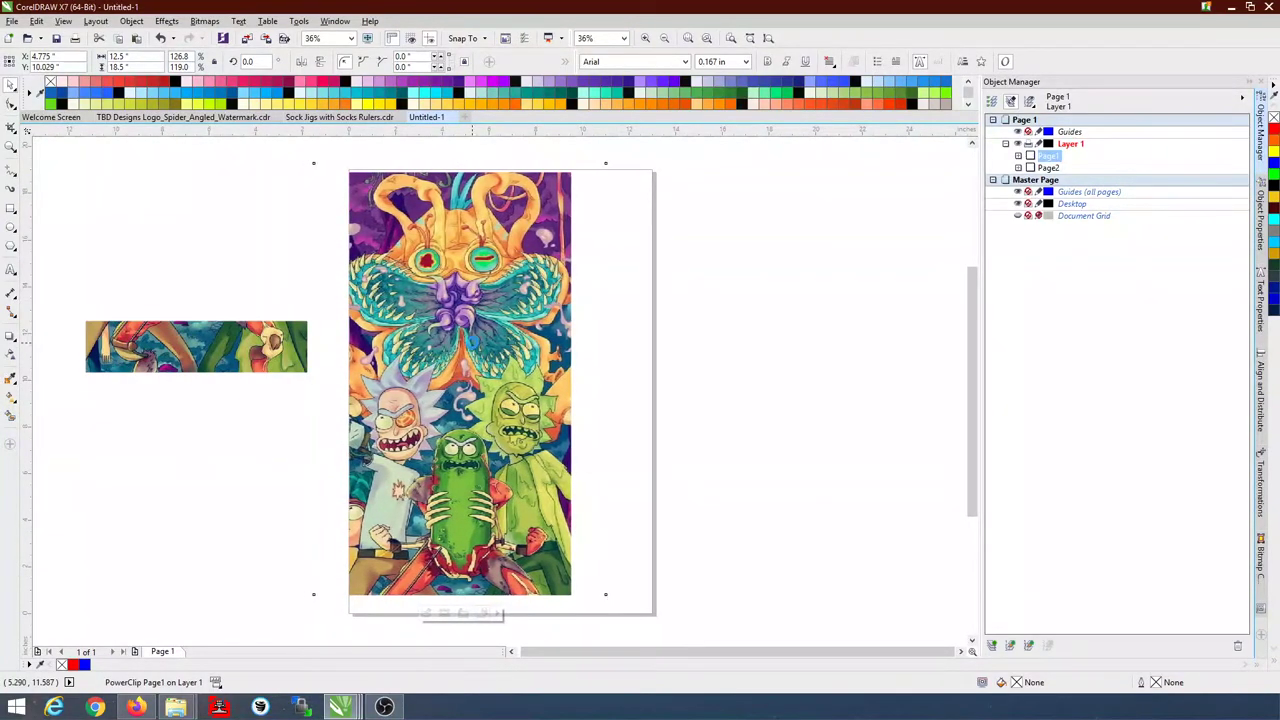
key("Right")
key("Right")
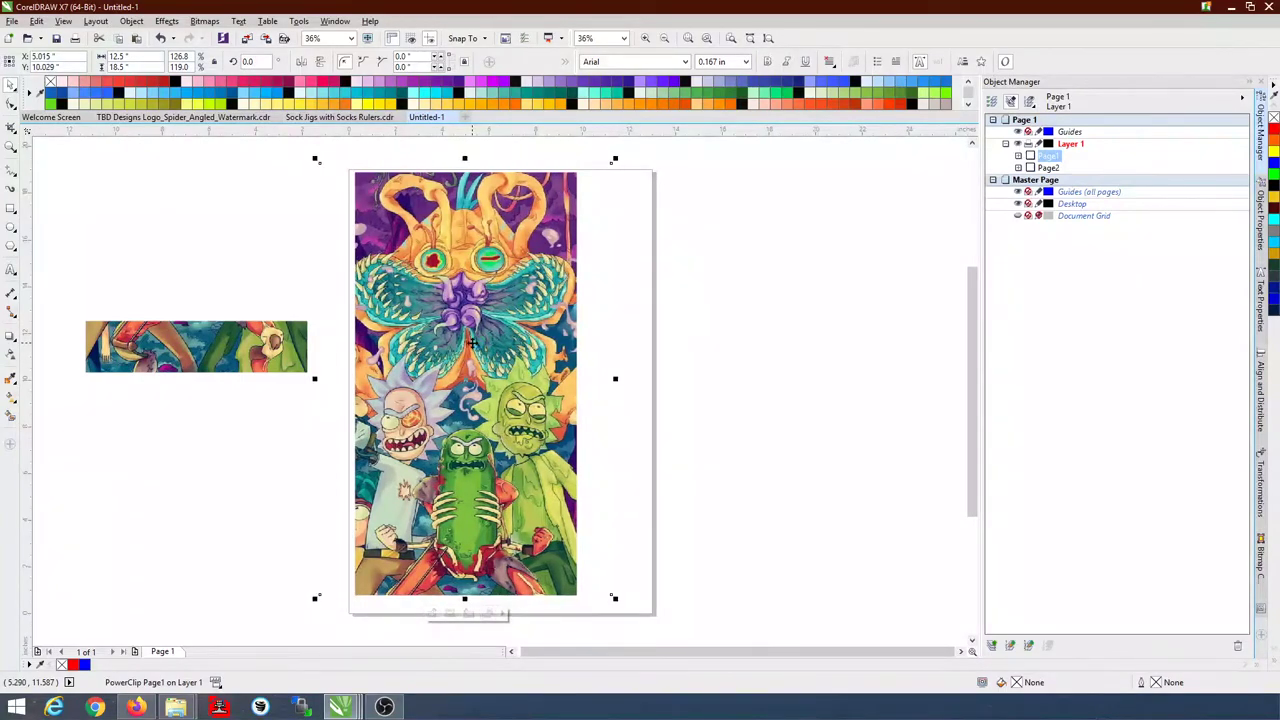
key("Right")
key("Right")
key("Down")
key("Down")
key("Down")
key("Down")
key("Down")
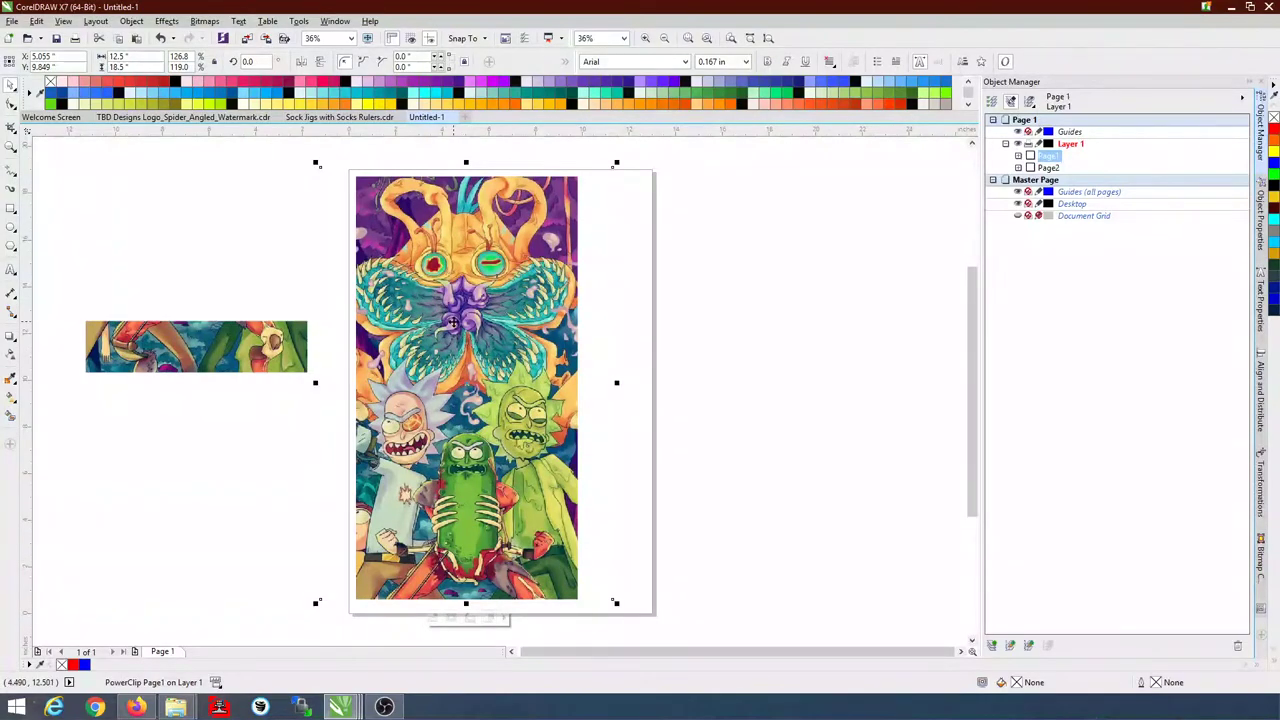
key("Down")
key("Down")
key("Down")
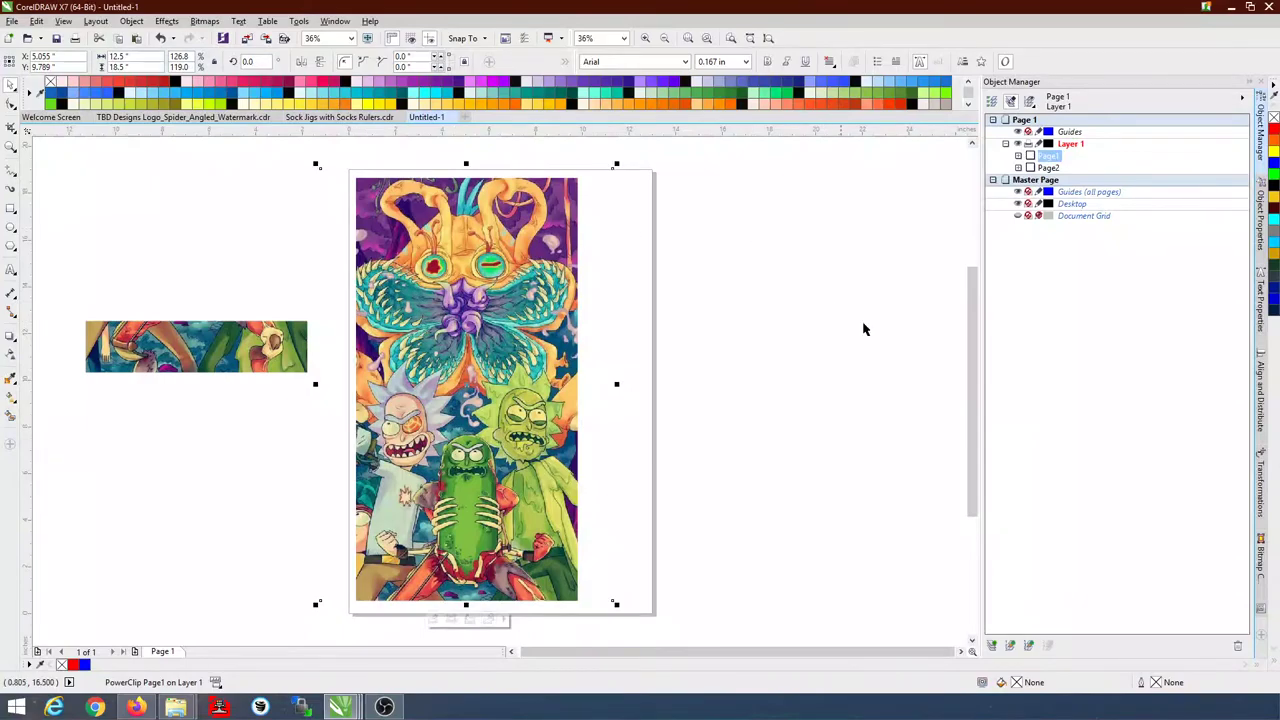
left_click(810, 348)
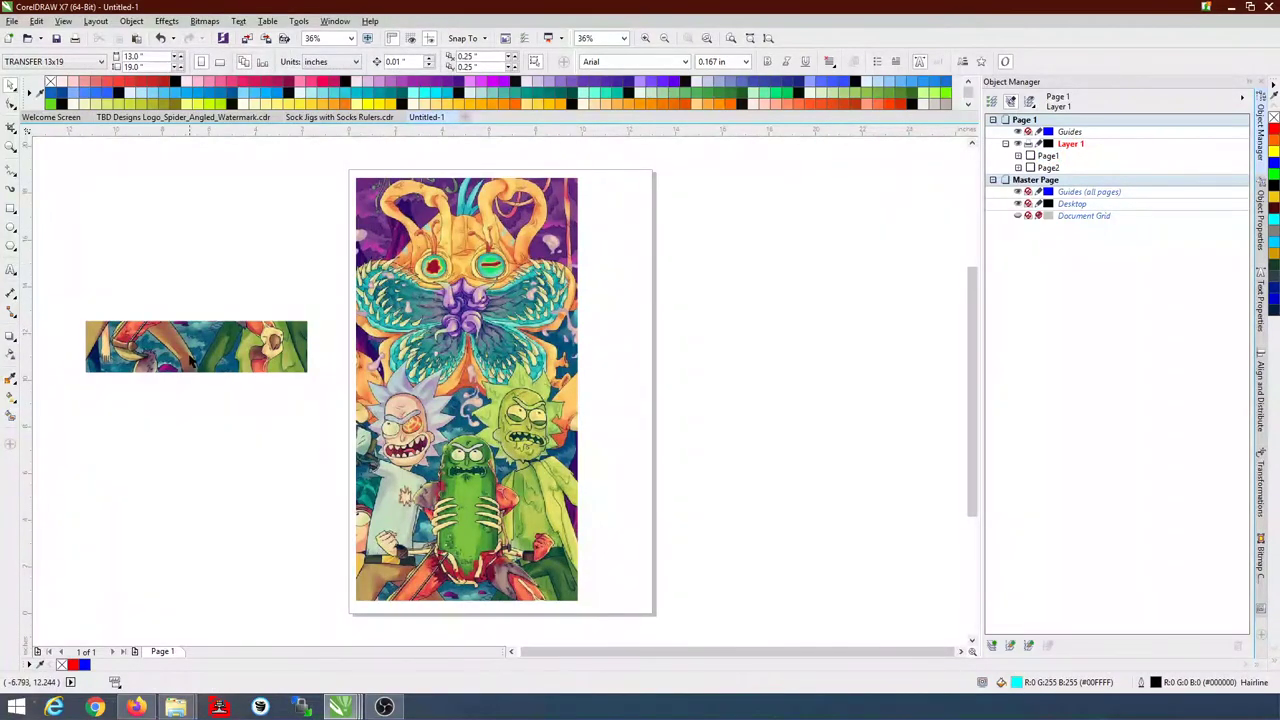
Step: Rotate the Page2 strip 90 degrees and place it in the blank page area to the right of the Page1 artwork
left_click(192, 350)
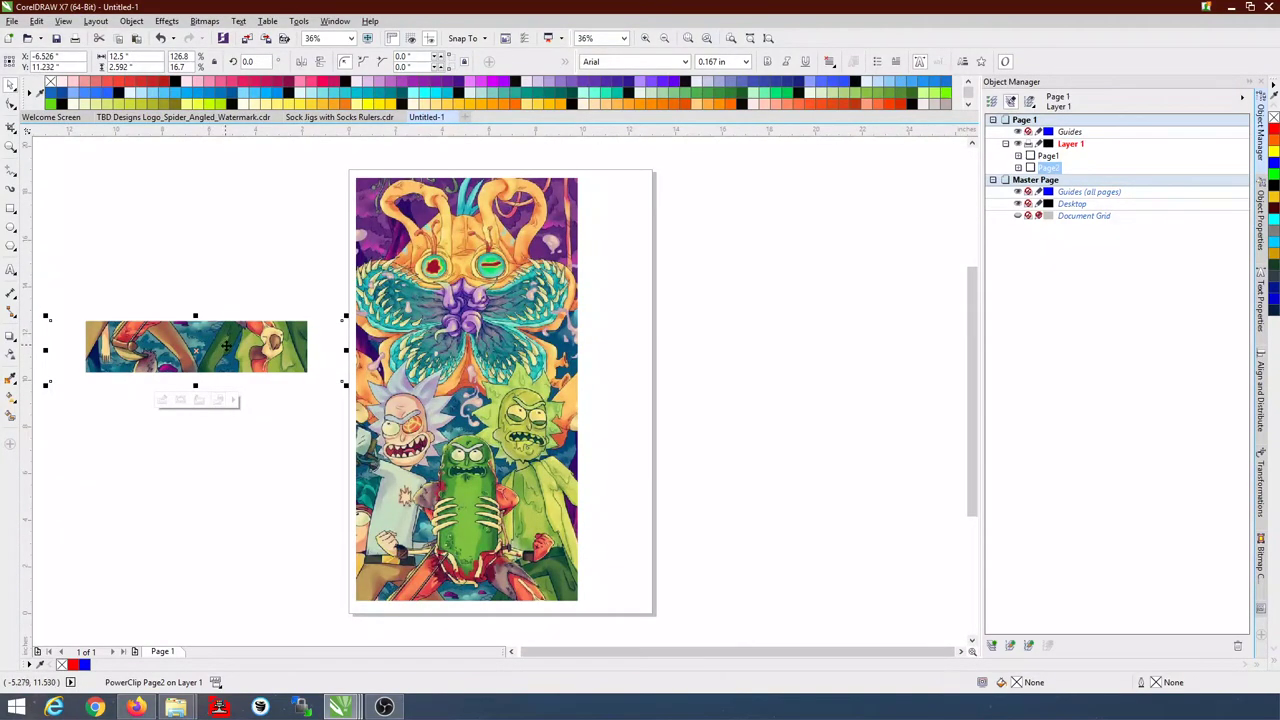
left_click_drag(237, 346, 773, 367)
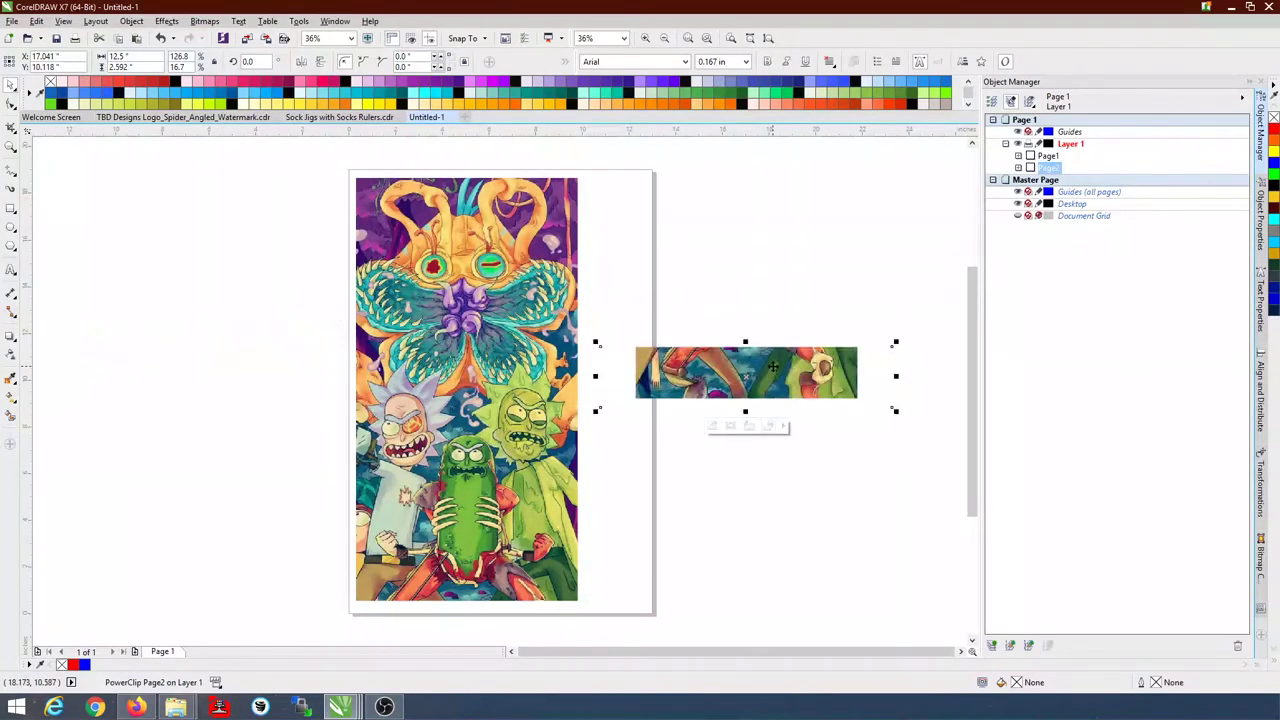
left_click(1262, 498)
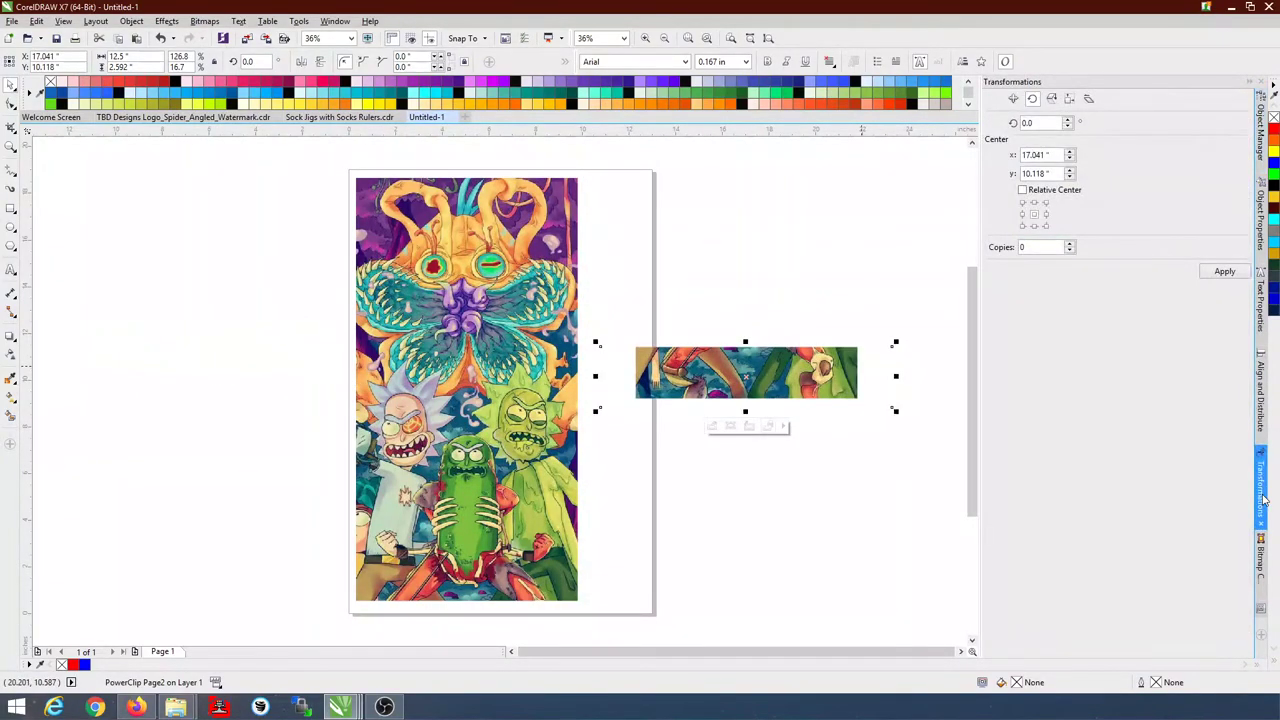
double_click(1050, 125)
type("90")
left_click(1224, 271)
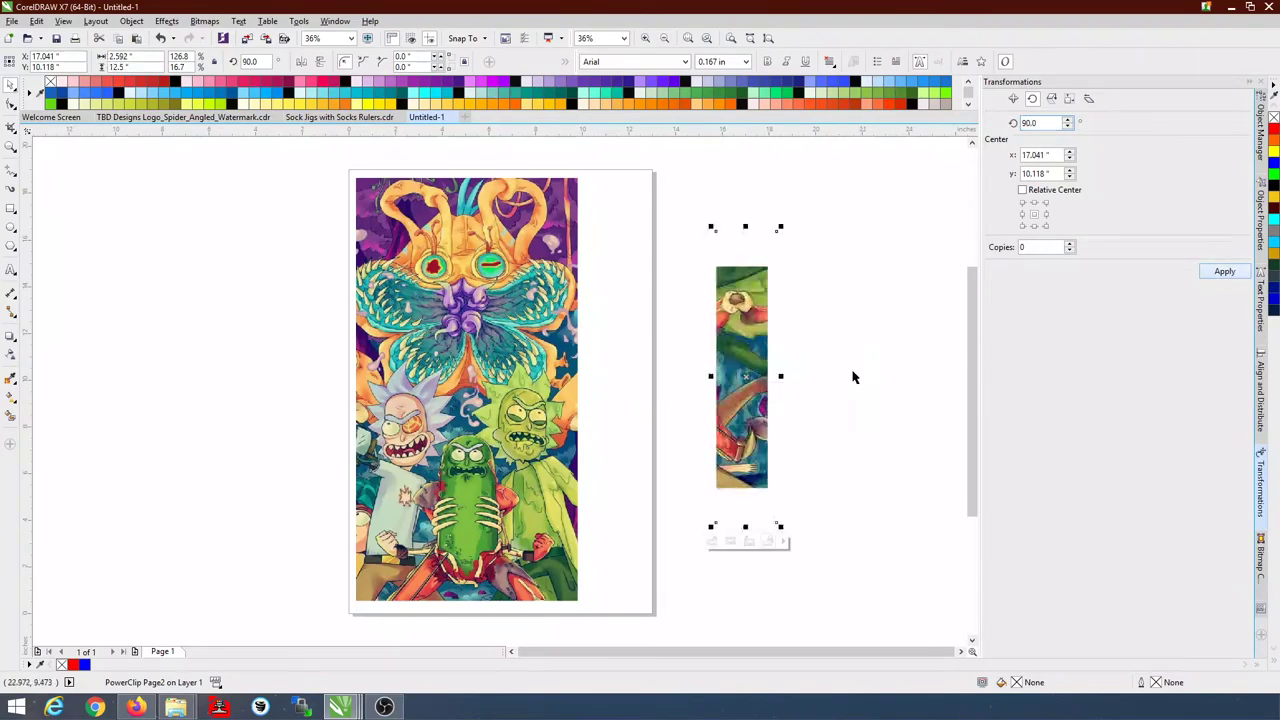
left_click_drag(752, 330, 622, 350)
left_click(820, 451)
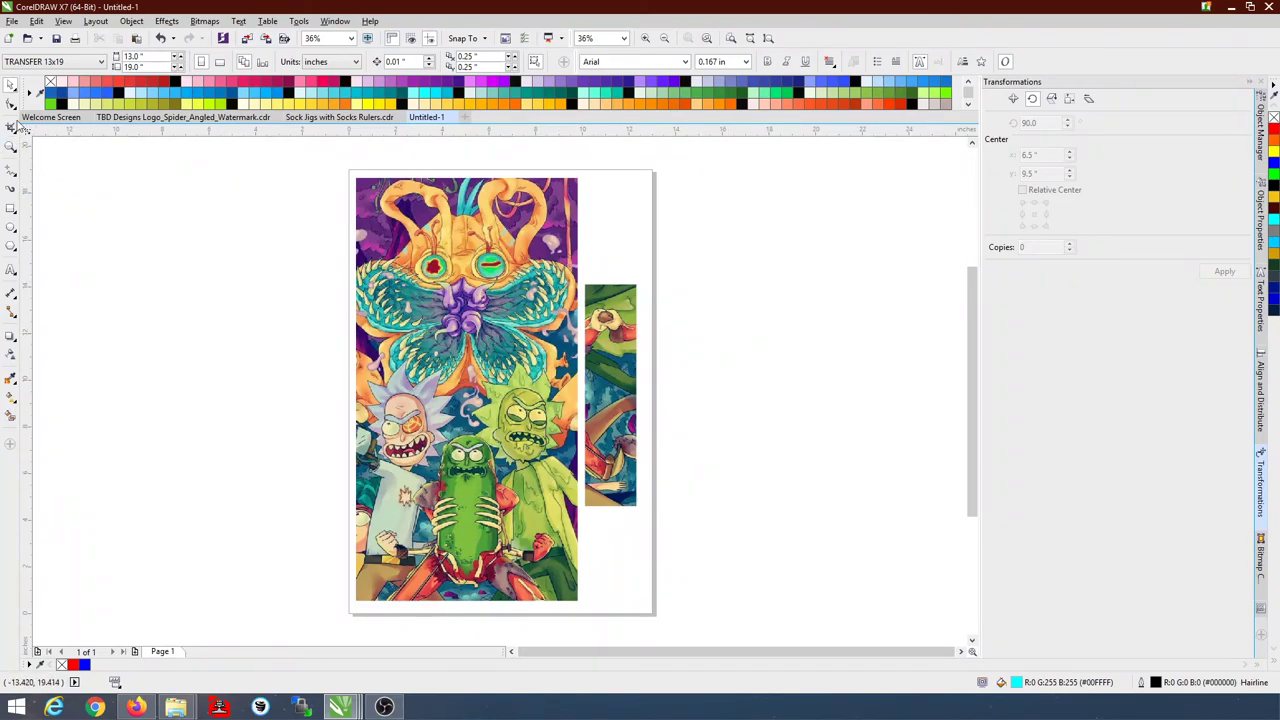
Step: Open the print preview for the 13 x 19 inch page
left_click(11, 21)
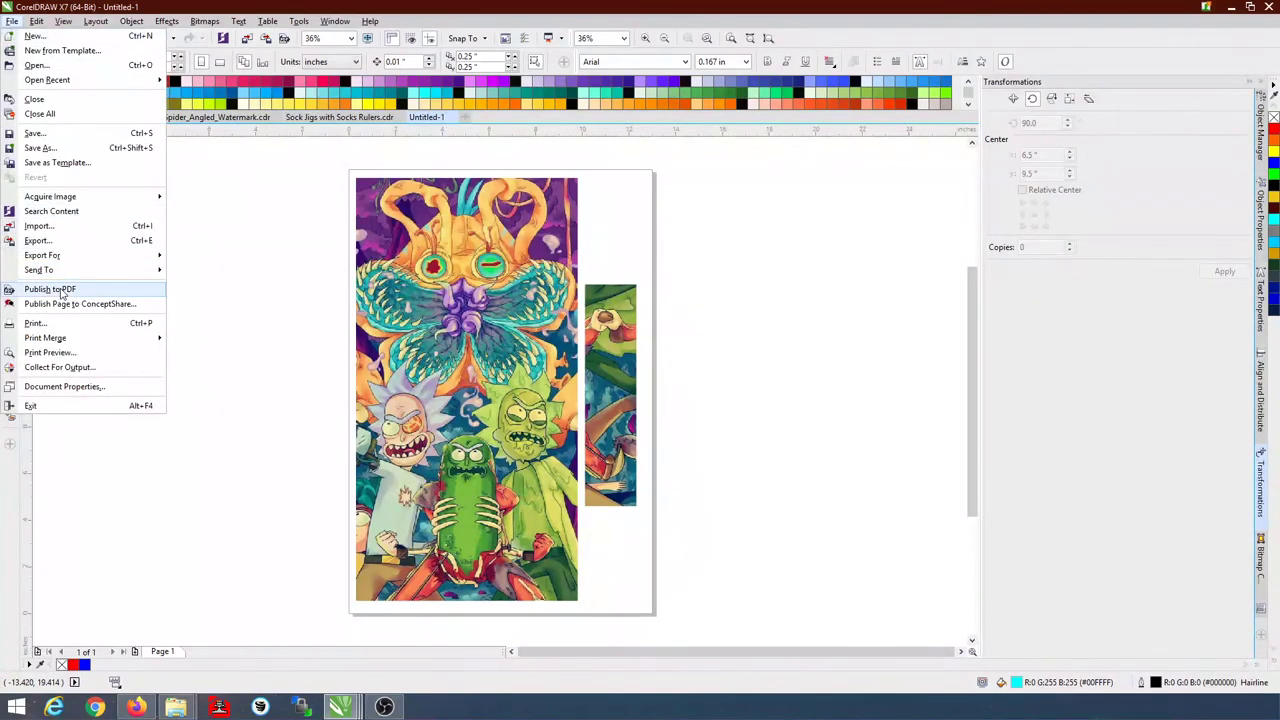
left_click(65, 351)
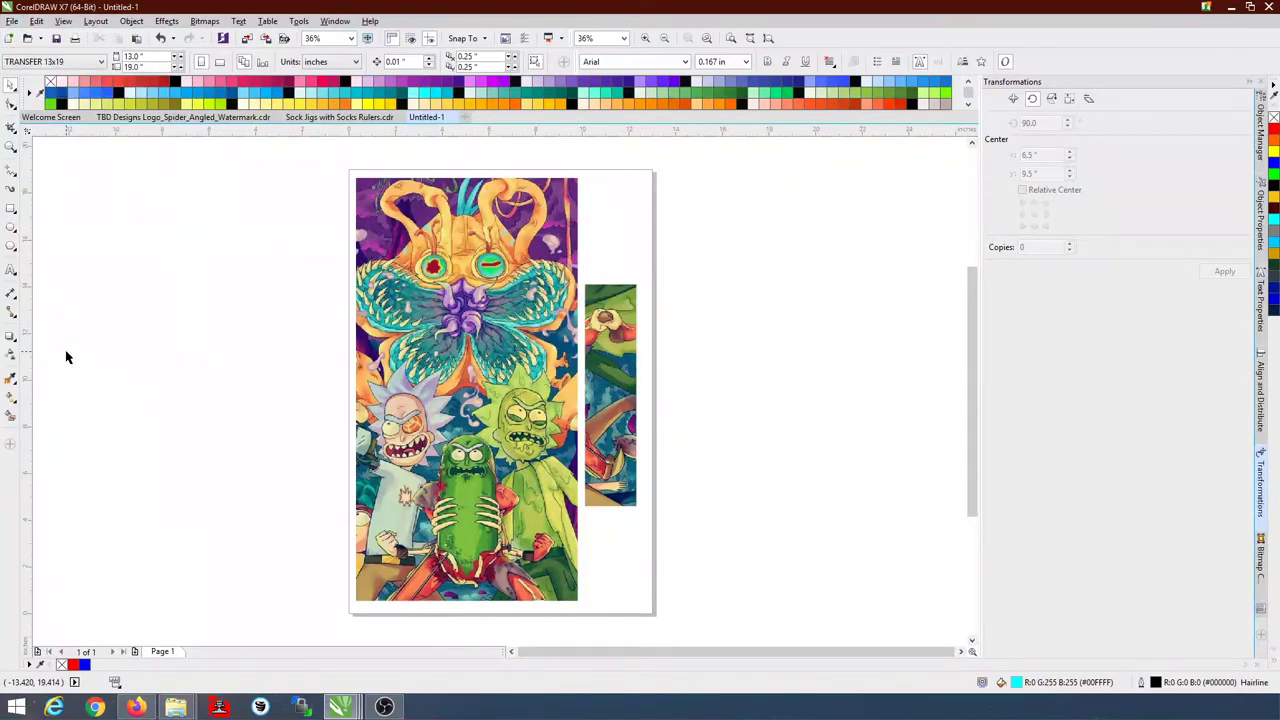